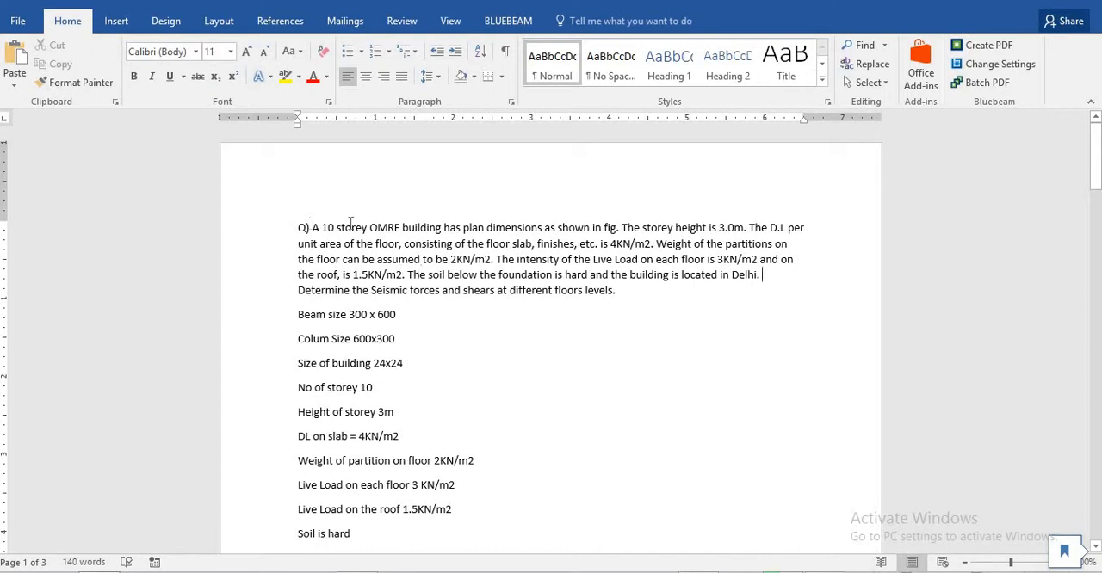
- Review the problem statement for the OMRF building's storey count, storey height, floor and partition loads, soil type and location
left_click_drag(307, 228, 396, 228)
left_click(522, 227)
left_click_drag(716, 228, 746, 229)
left_click(762, 229)
left_click_drag(614, 244, 649, 244)
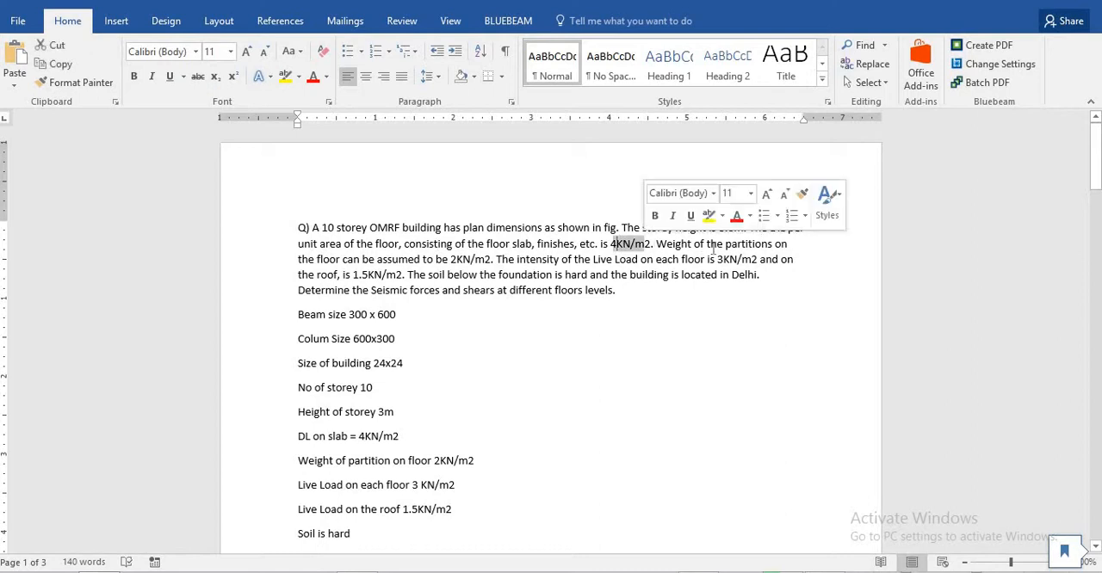
left_click_drag(451, 259, 496, 259)
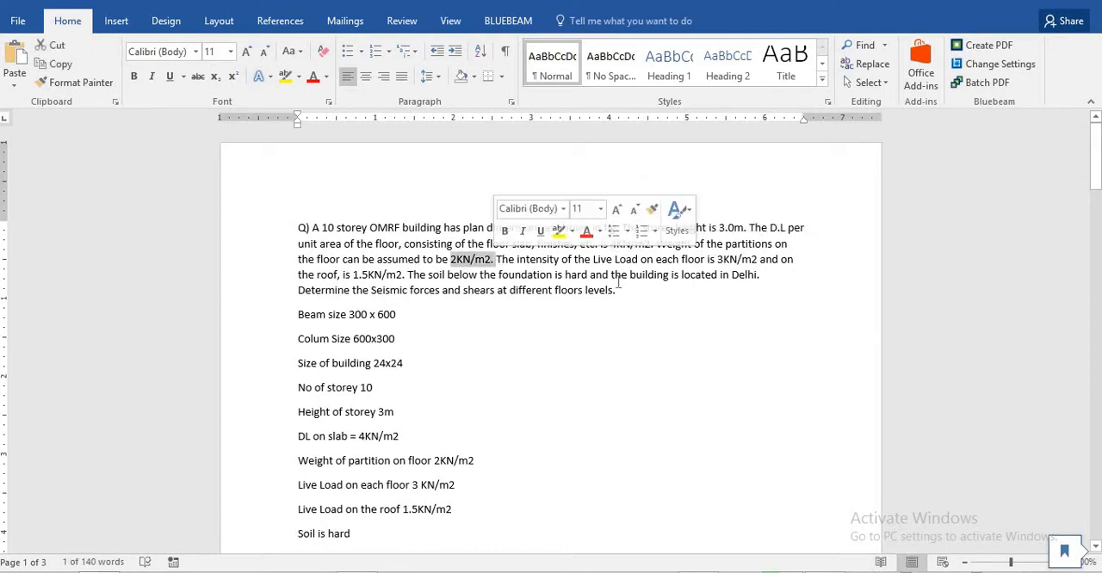
left_click(613, 276)
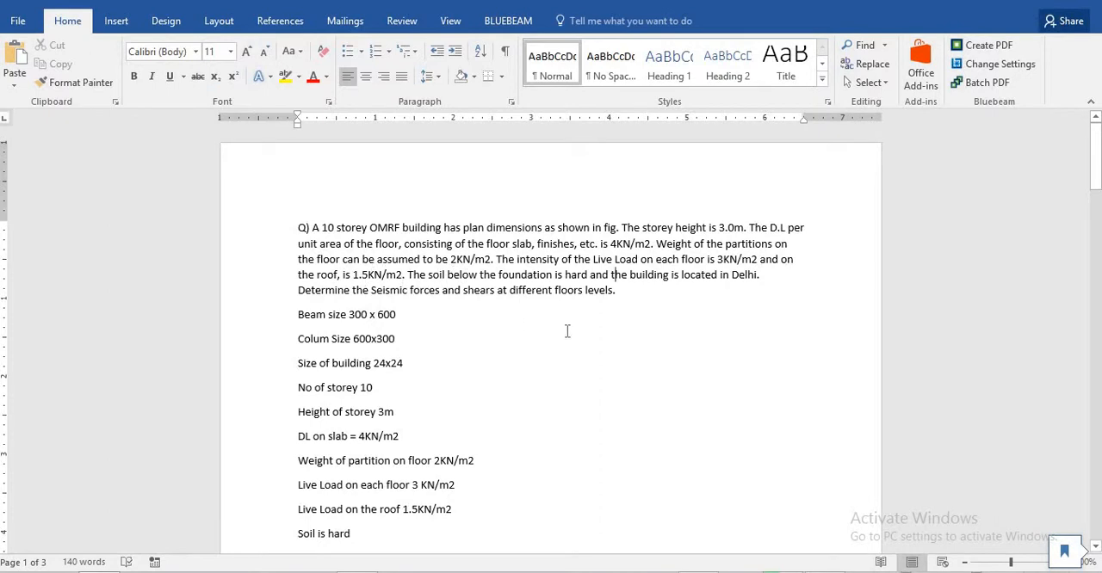
double_click(734, 274)
left_click(608, 344)
double_click(575, 273)
left_click(413, 315)
- Examine the listed building data, the column plan figure, and the solution's design parameters and seismic weight inputs
scroll(456, 289, "down", 2)
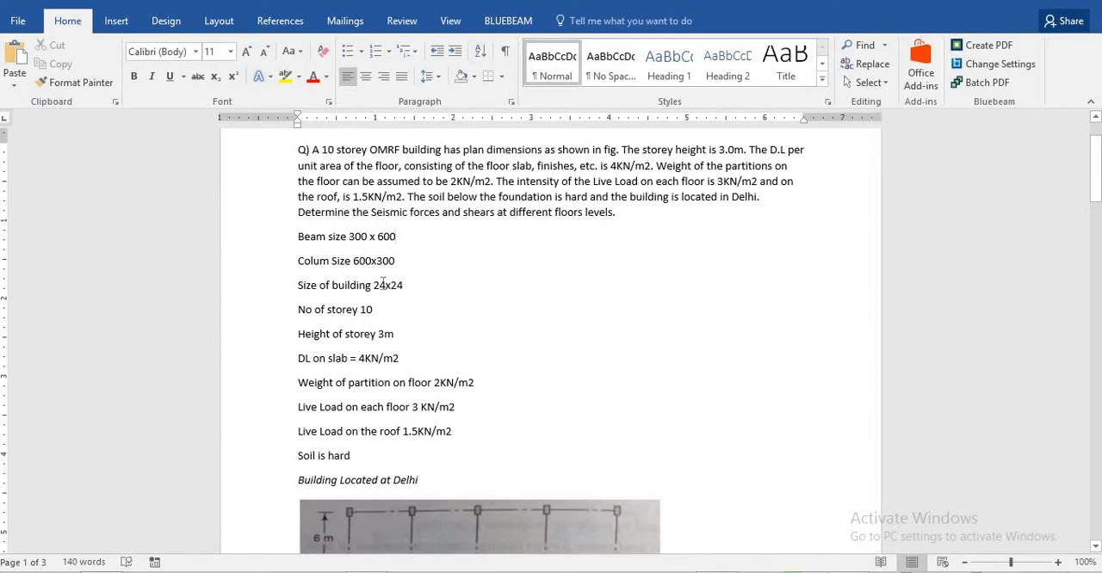
scroll(384, 285, "down", 6)
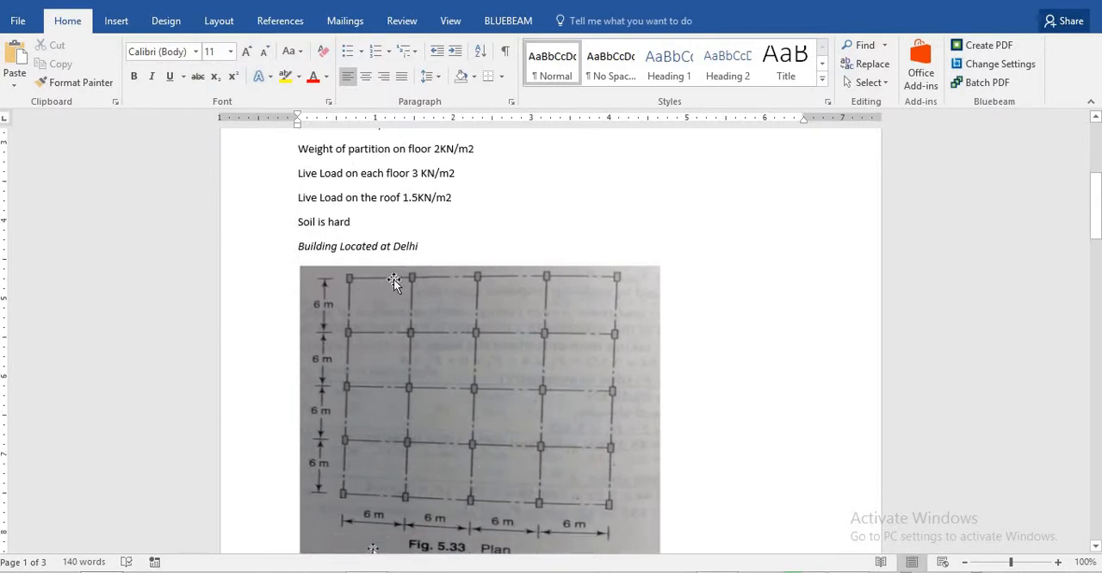
scroll(396, 275, "down", 12)
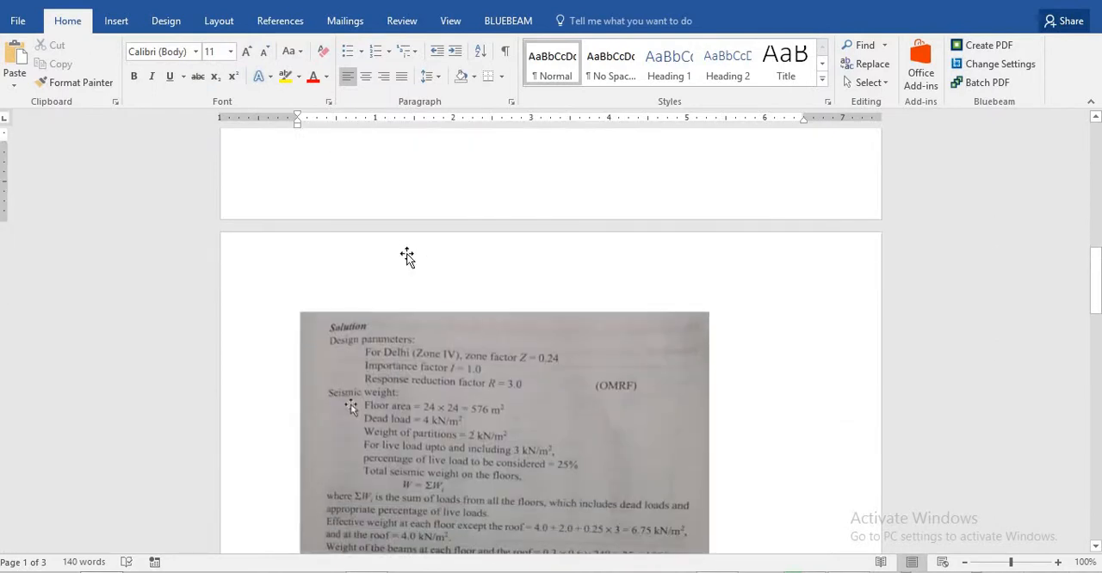
scroll(407, 257, "down", 2)
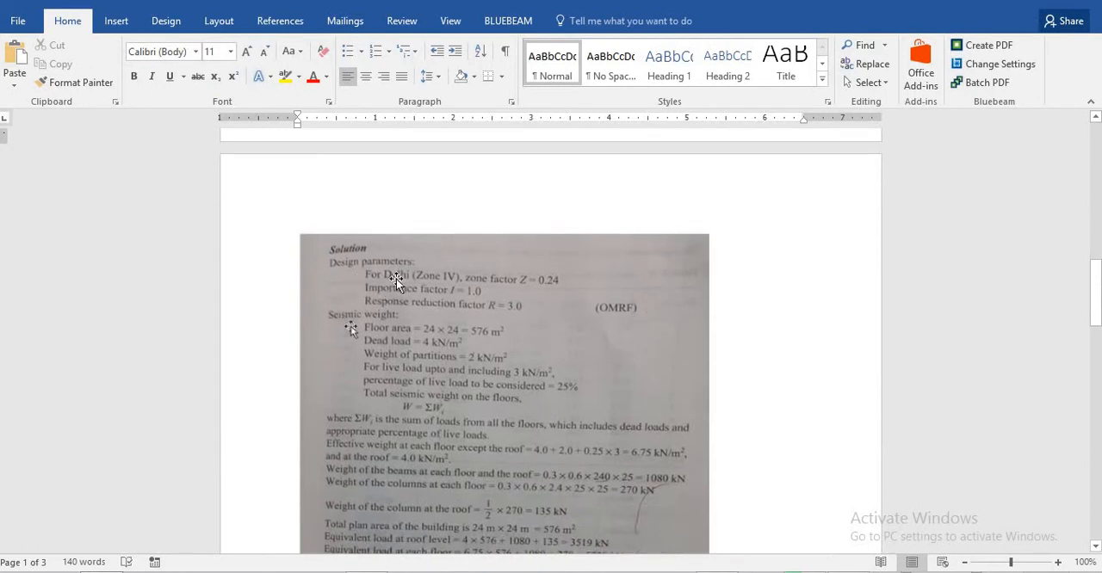
scroll(400, 278, "down", 1)
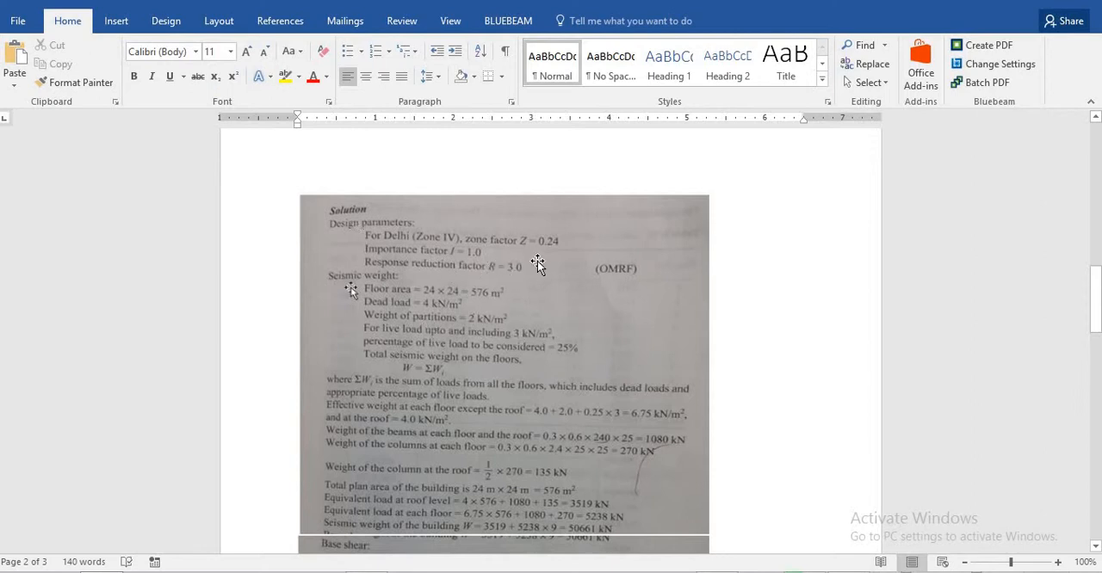
scroll(384, 246, "down", 1)
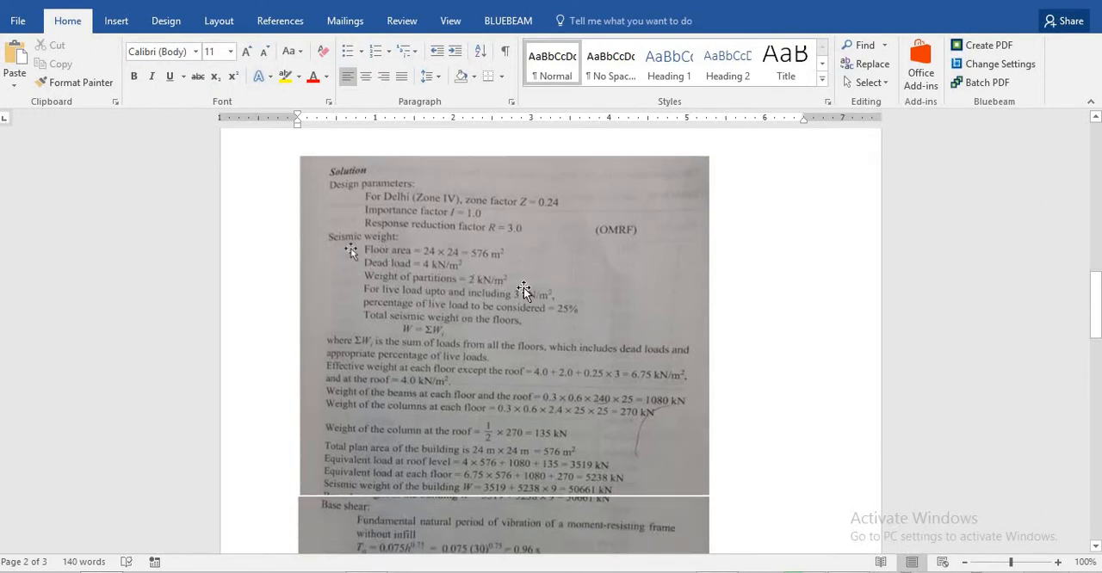
scroll(512, 299, "down", 1)
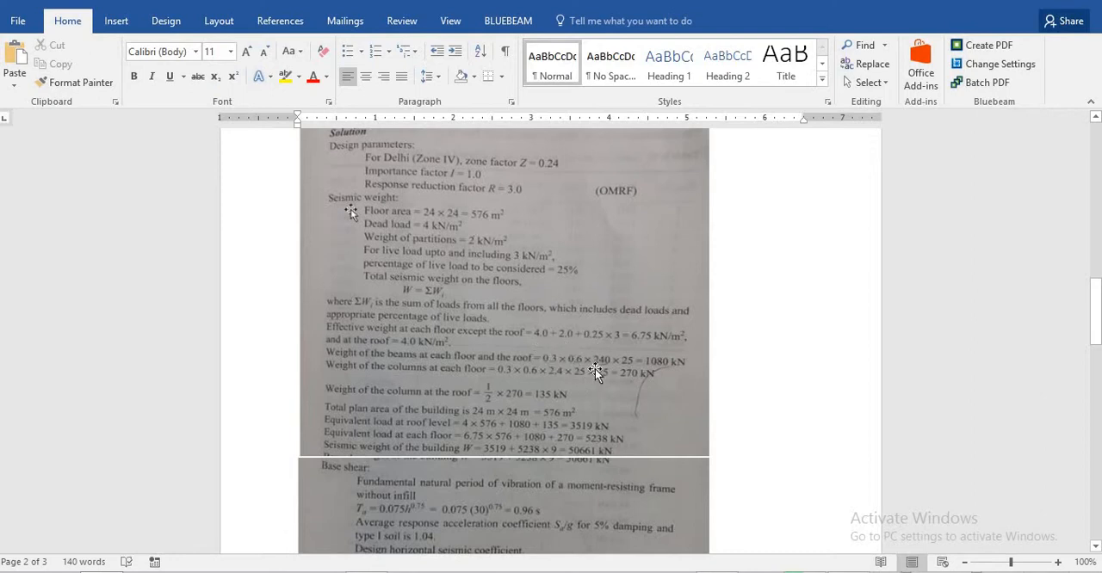
- Compare the bay spacing in the Fig. 5.33 plan with the beam and column weight calculations in the solution
scroll(570, 303, "up", 10)
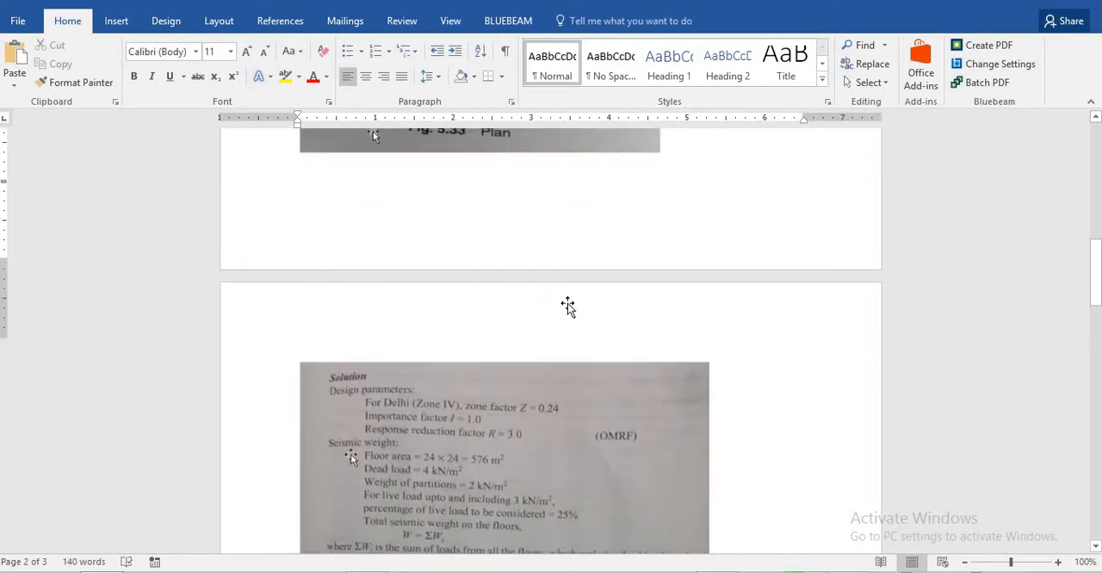
scroll(570, 301, "up", 3)
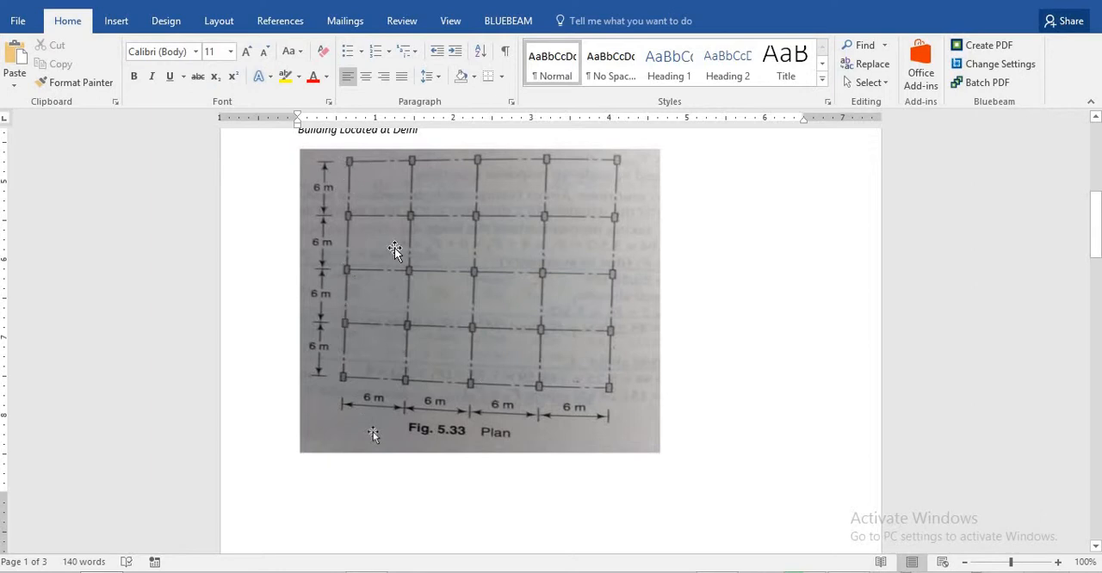
scroll(546, 315, "down", 10)
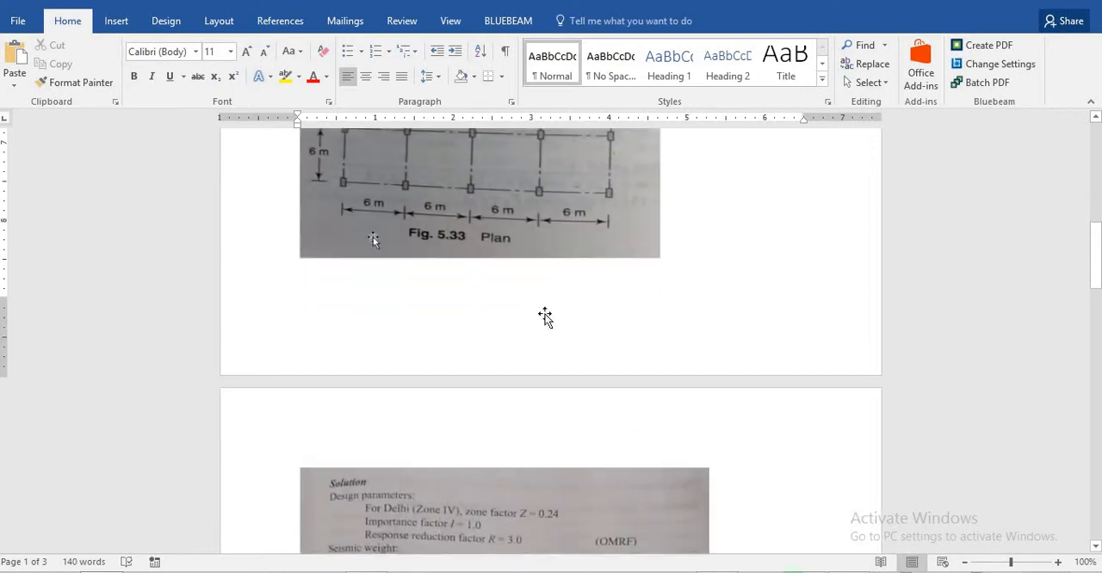
scroll(622, 405, "down", 2)
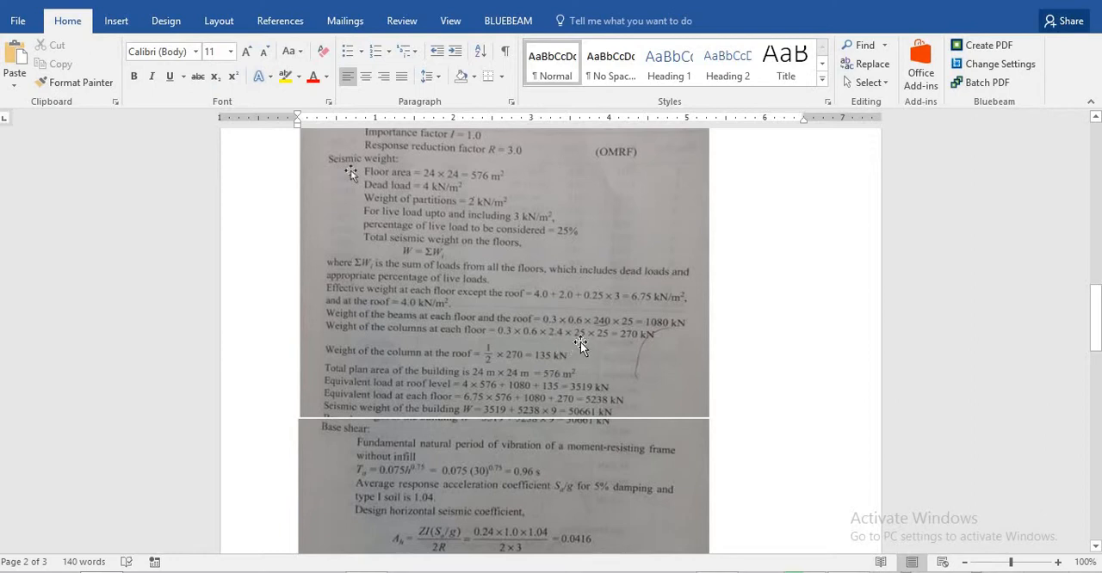
scroll(581, 342, "up", 15)
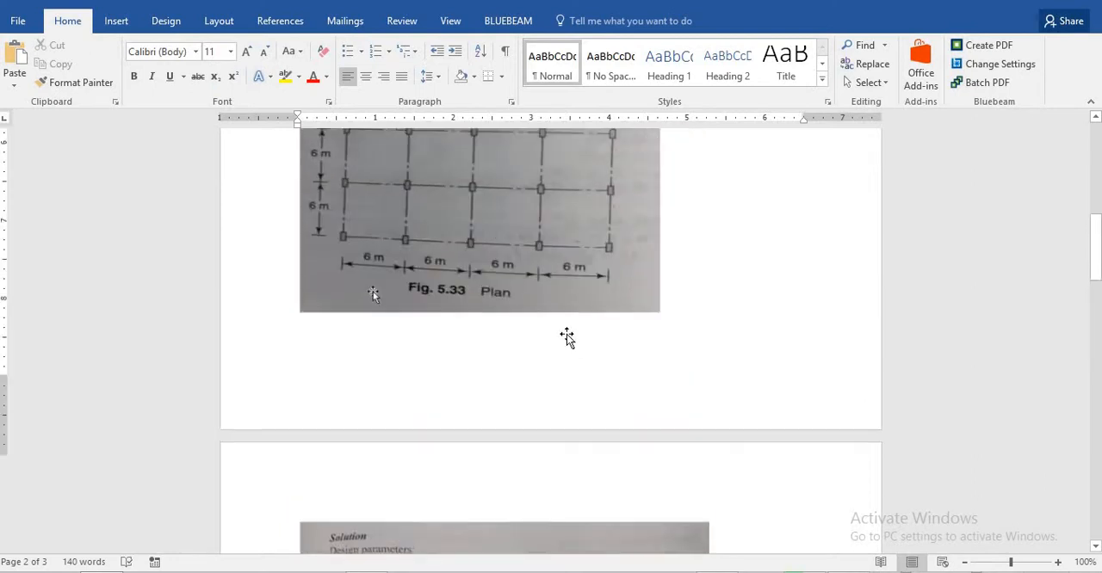
scroll(430, 284, "up", 1)
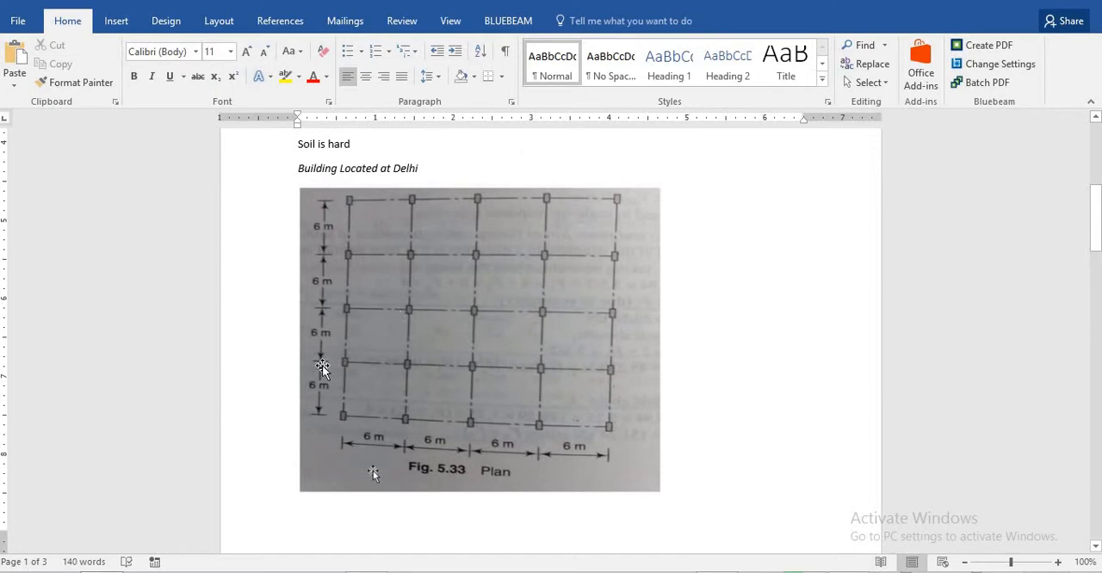
scroll(560, 396, "down", 15)
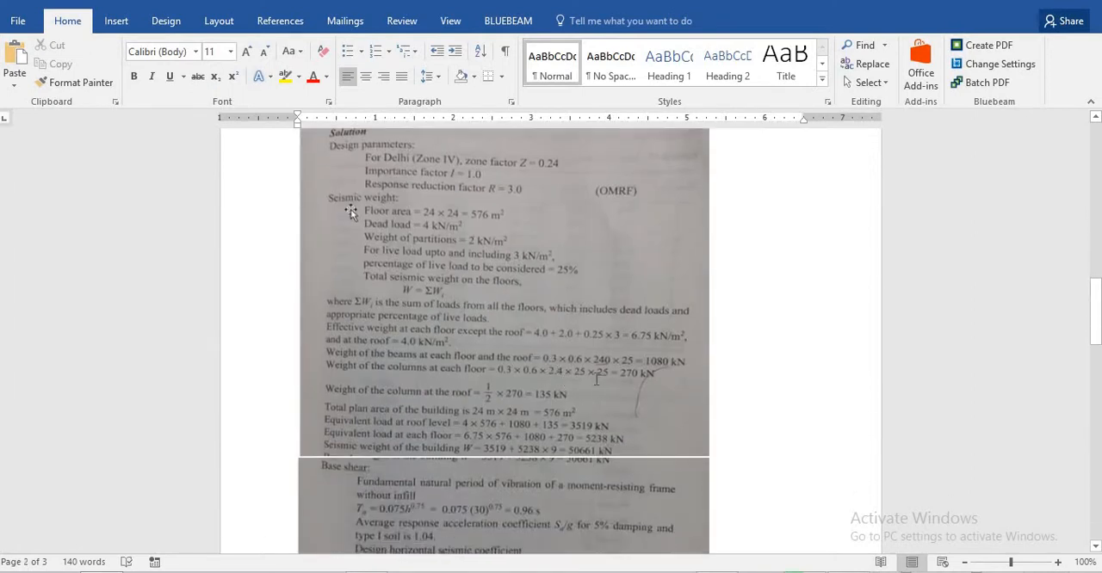
scroll(595, 303, "down", 2)
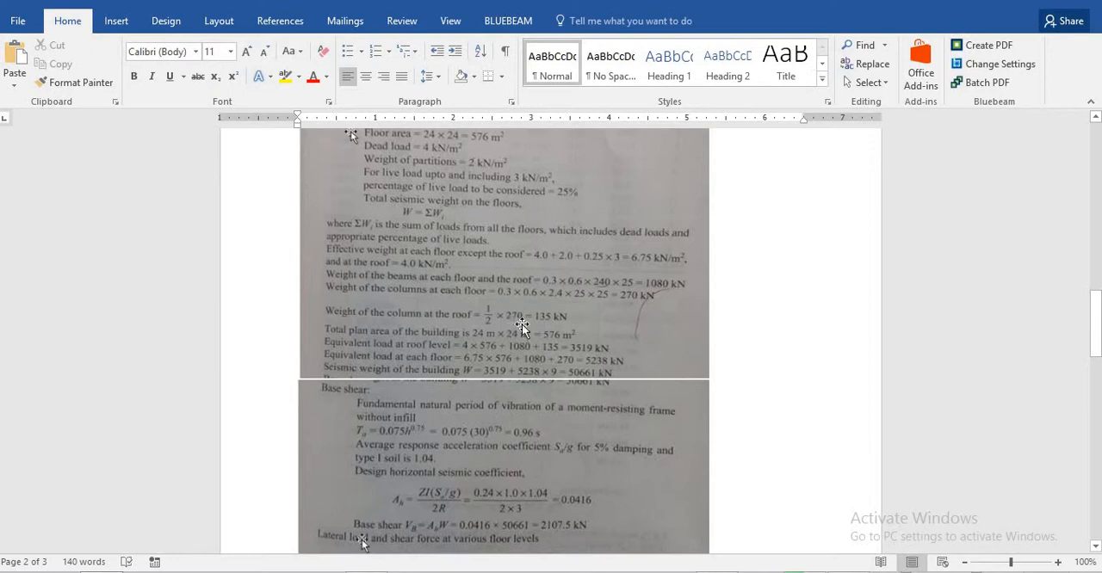
- Examine the base shear calculation and the table of lateral forces and storey shears at each floor level
scroll(404, 278, "down", 2)
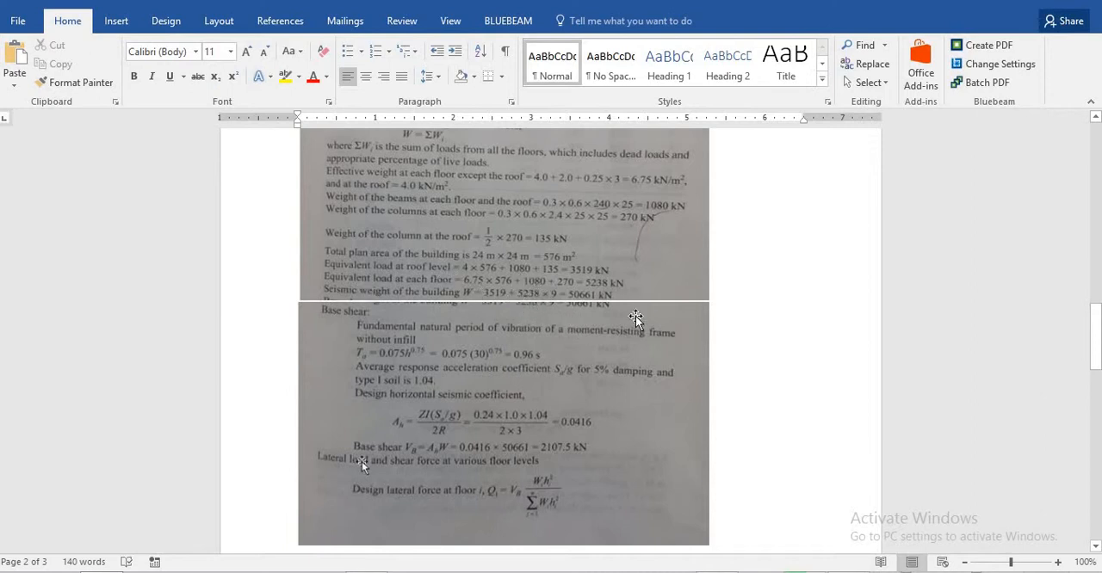
scroll(445, 287, "down", 2)
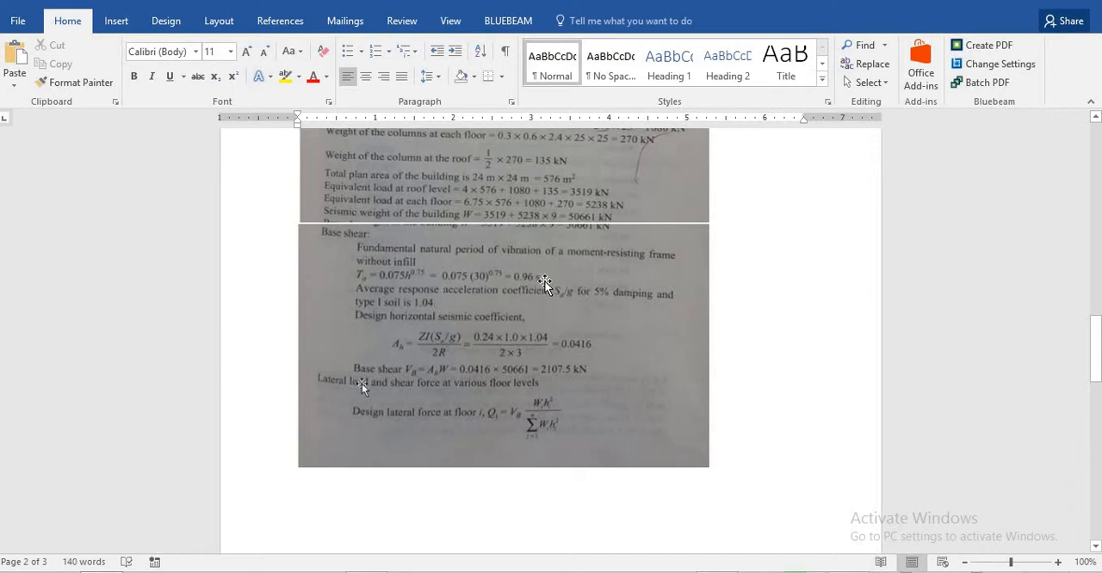
scroll(556, 280, "down", 1)
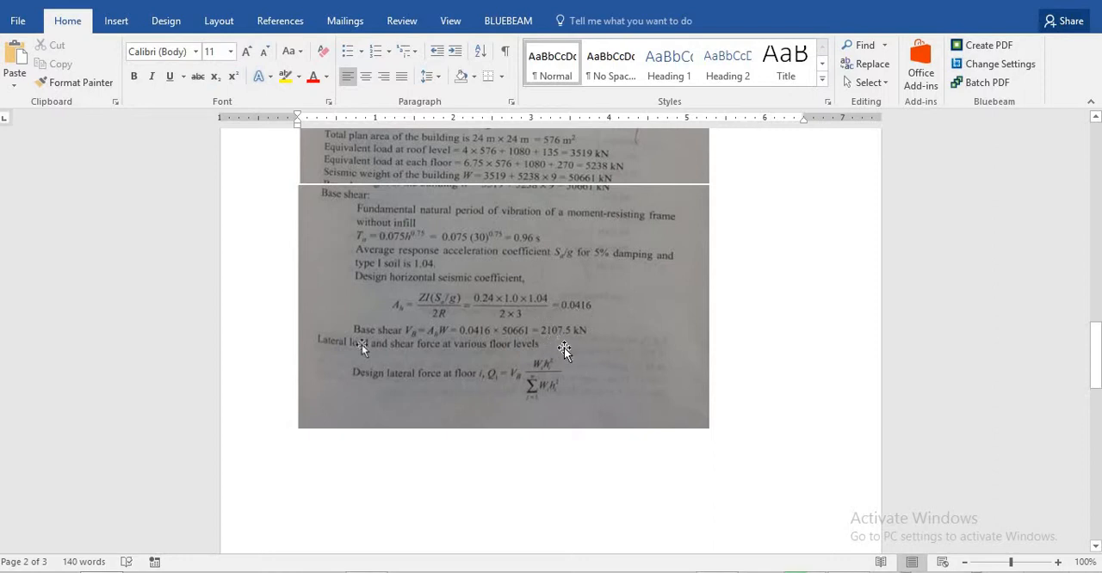
scroll(584, 333, "down", 1)
scroll(584, 333, "down", 10)
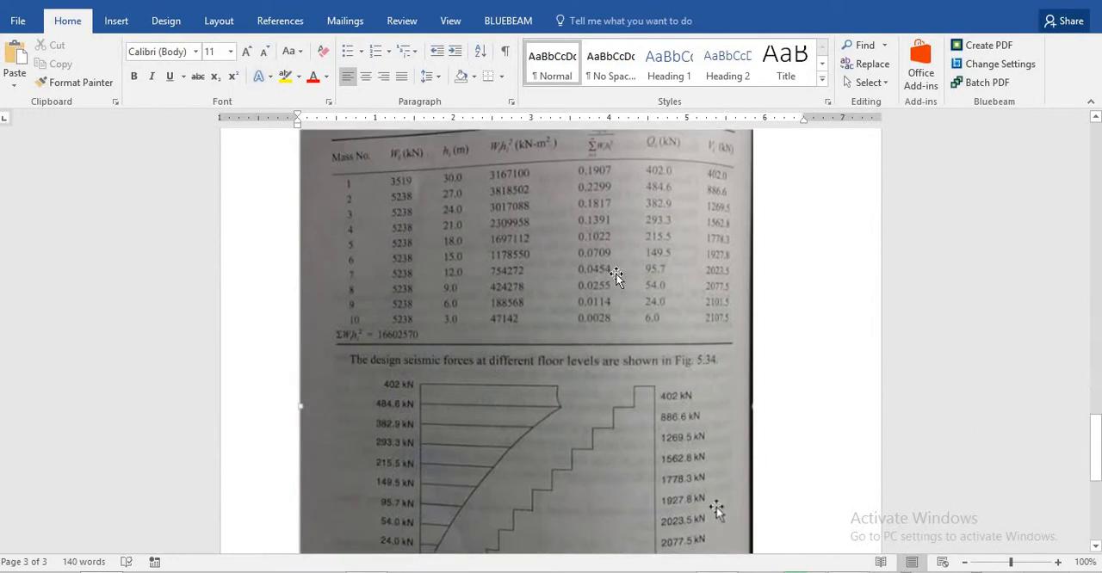
scroll(617, 277, "up", 6)
scroll(617, 280, "up", 7)
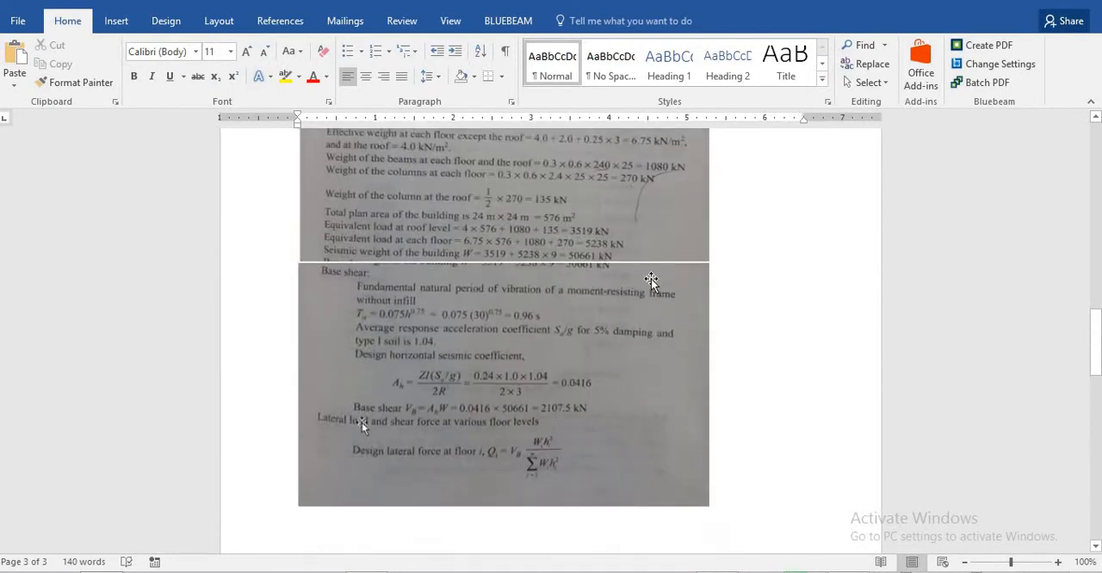
- Switch to STAAD.Pro, dismiss the Bentley sign-in window and run the Structure Wizard
left_click(484, 572)
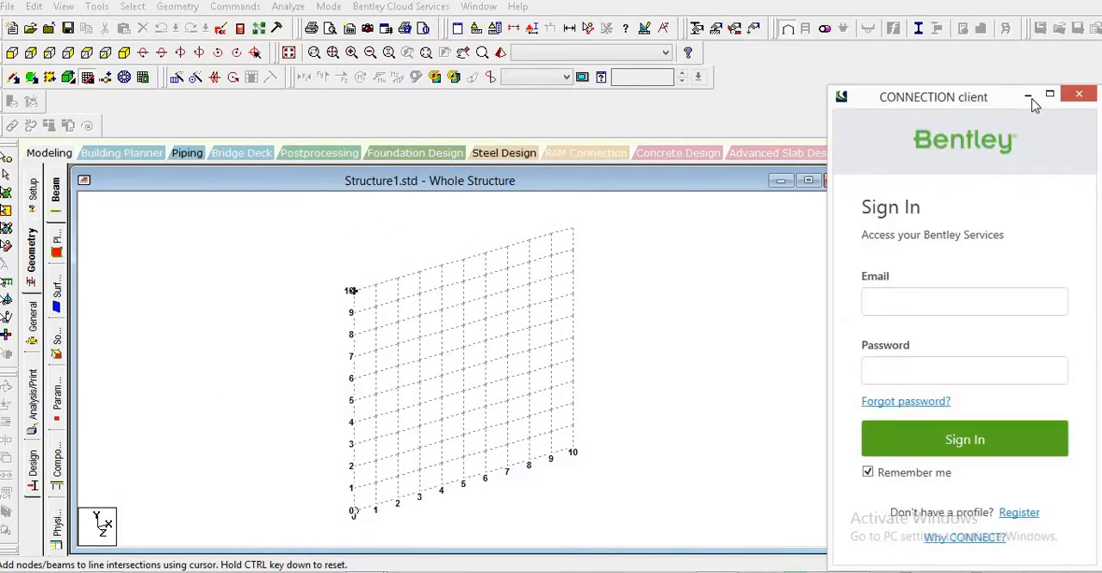
left_click(1079, 94)
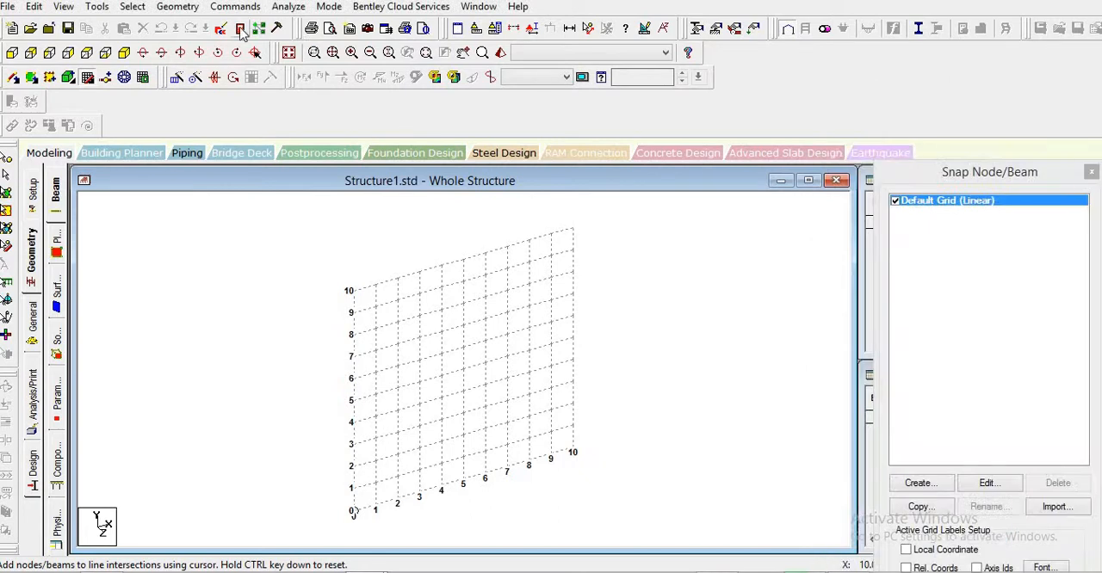
left_click(177, 6)
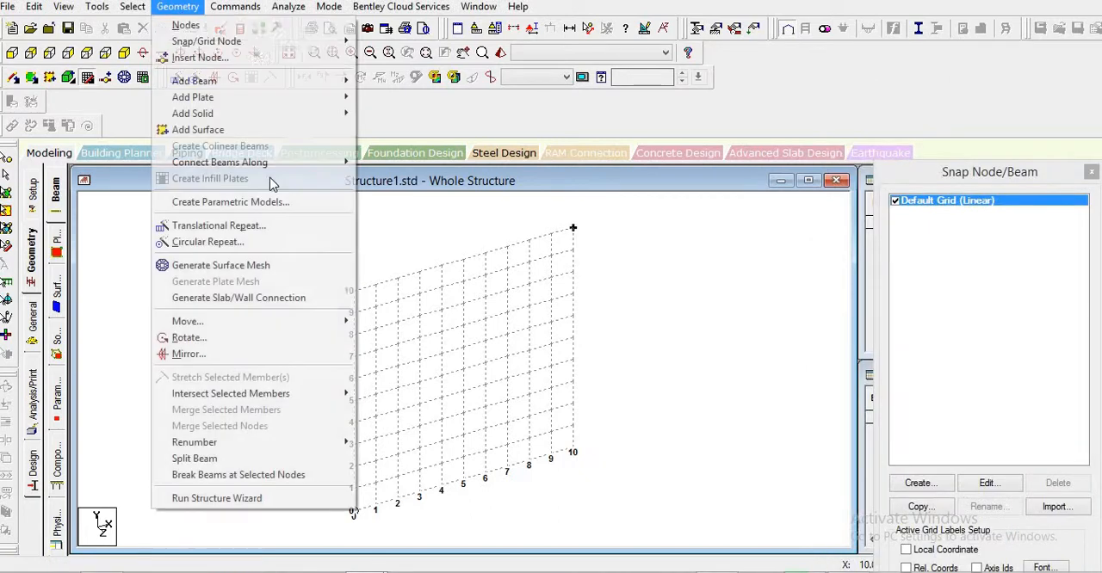
left_click(221, 499)
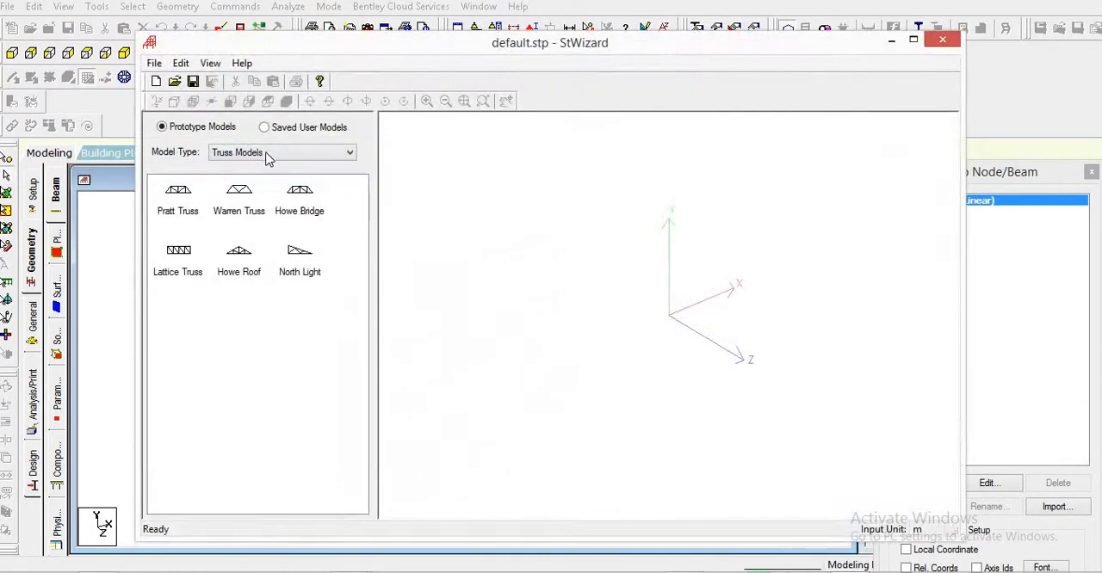
- Generate a Bay Frame from Frame Models with length 24 m, height 30 m, width 24 m, 10 bays along height and 4 along length and width
left_click(267, 155)
left_click(263, 176)
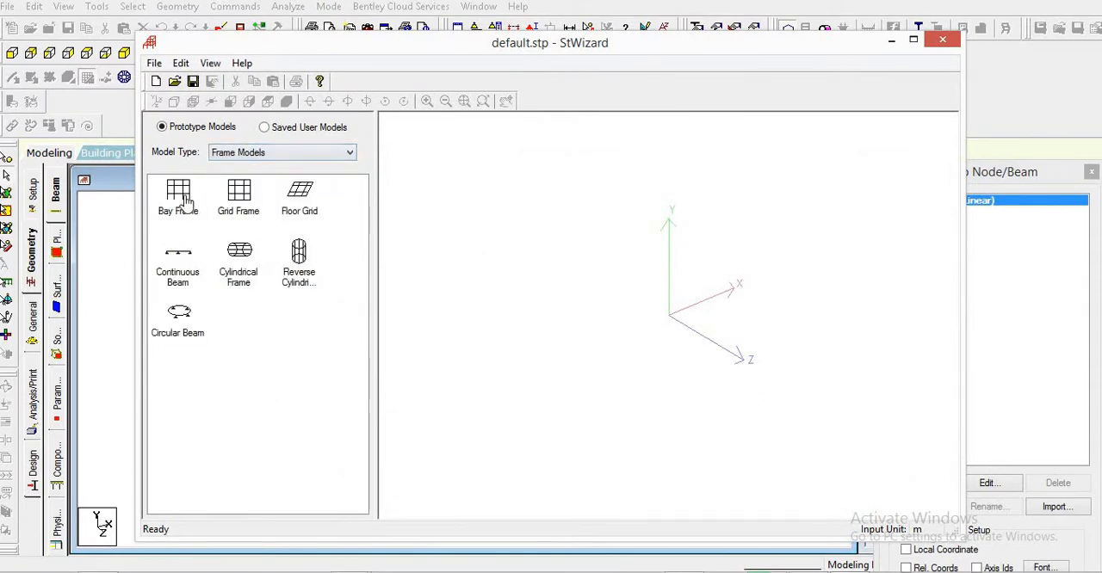
double_click(181, 198)
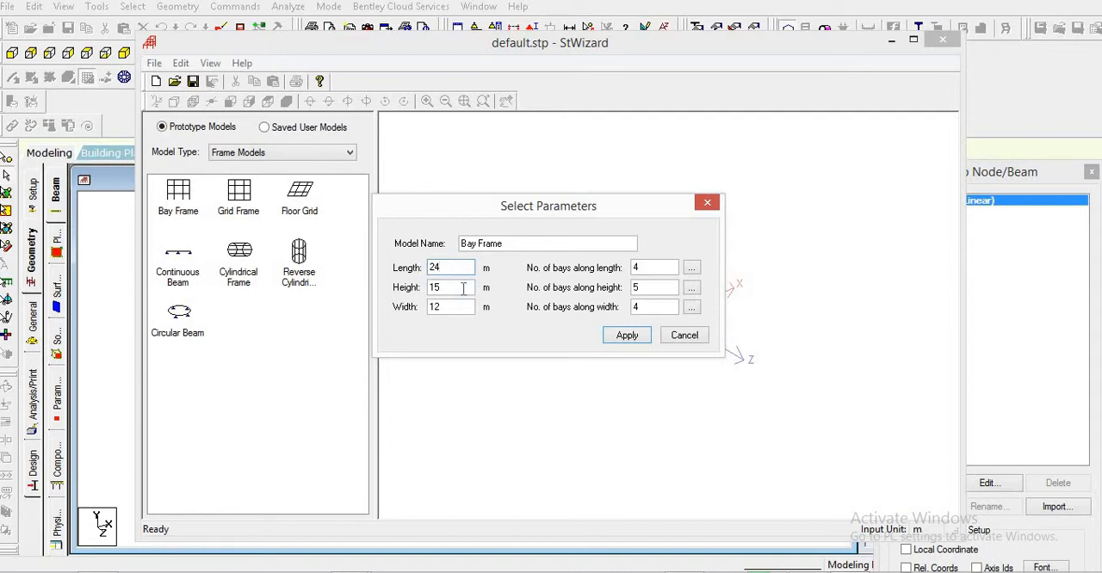
key("Tab")
key("Tab")
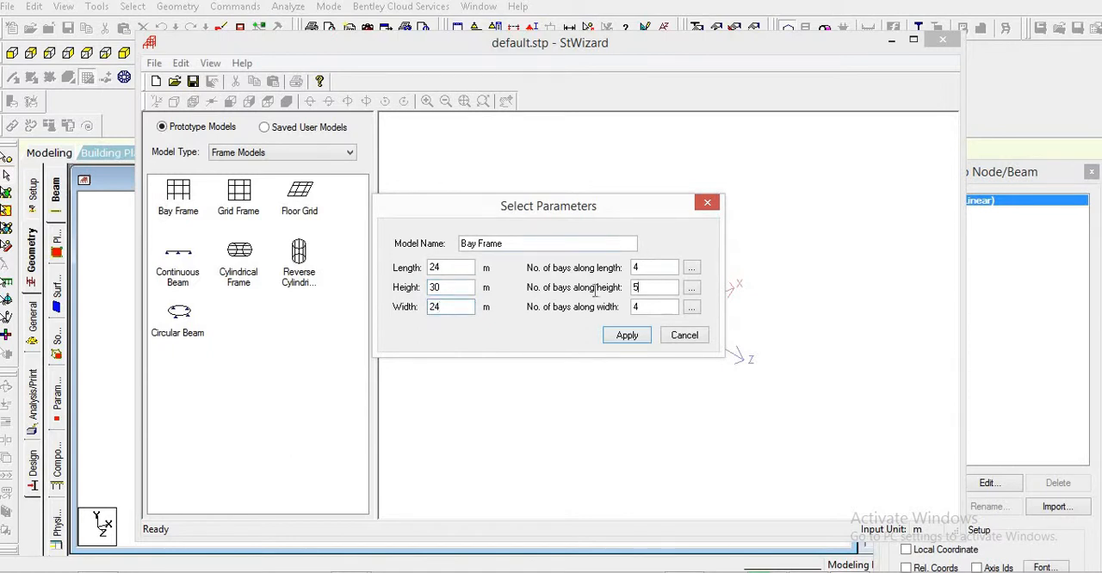
left_click_drag(595, 291, 590, 284)
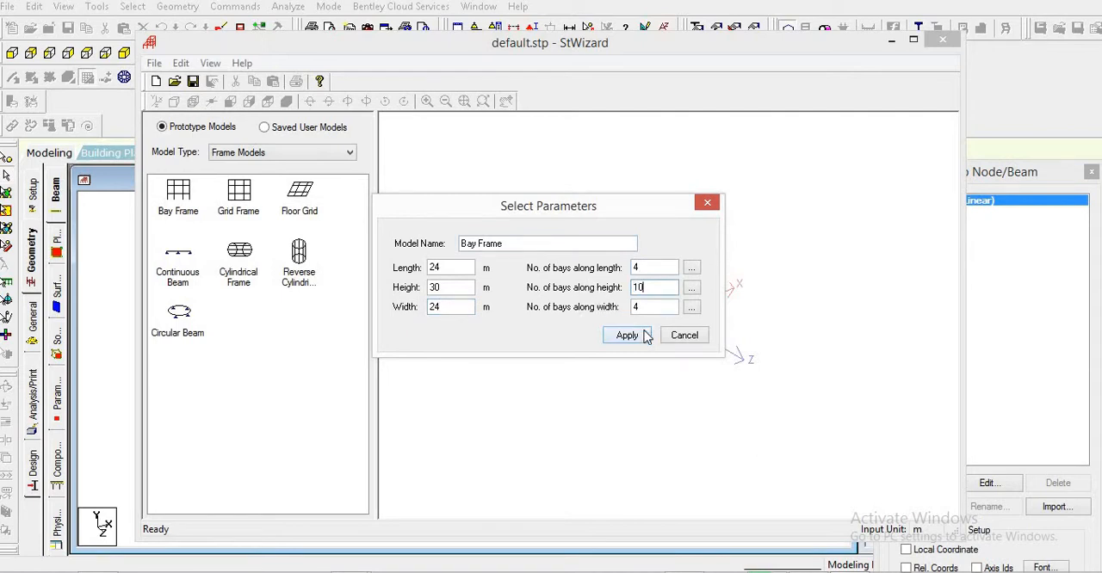
left_click(627, 336)
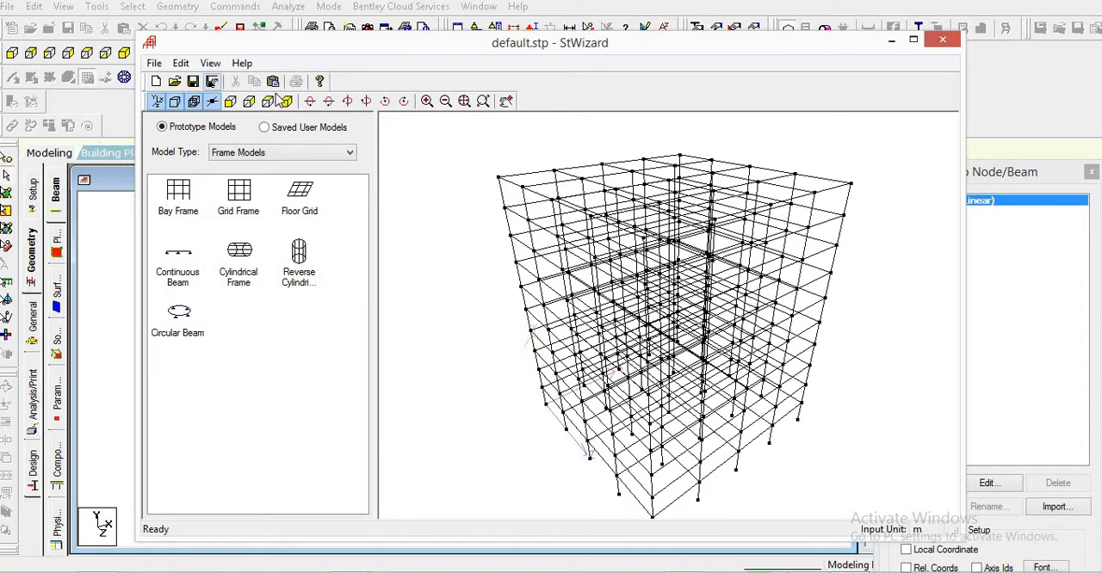
- Transfer the bay frame prototype into the STAAD.Pro model and turn off the snap node/beam grid
left_click(285, 101)
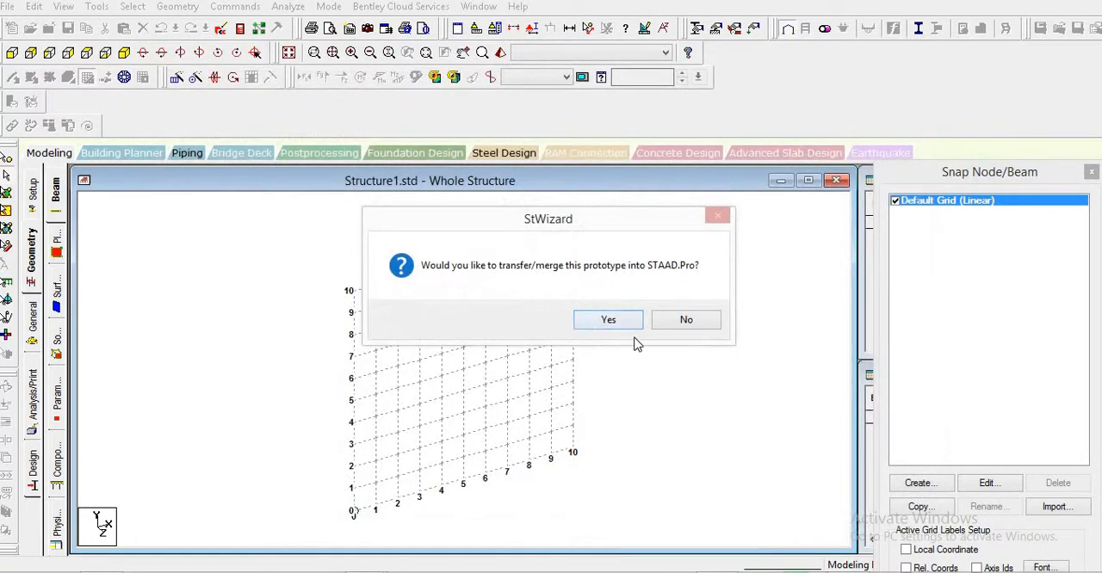
left_click(609, 319)
left_click(637, 212)
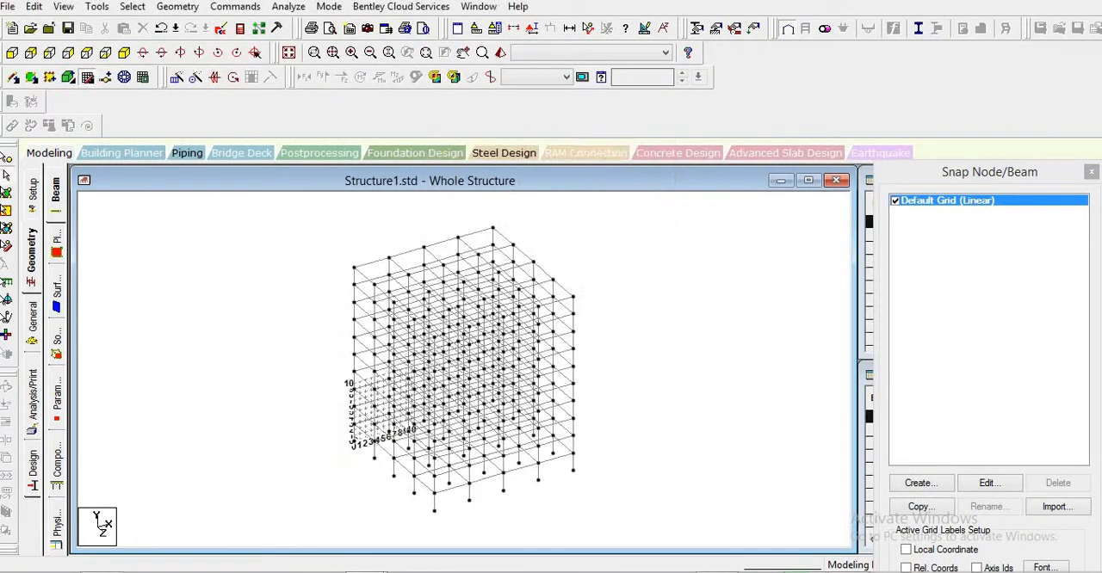
left_click(89, 77)
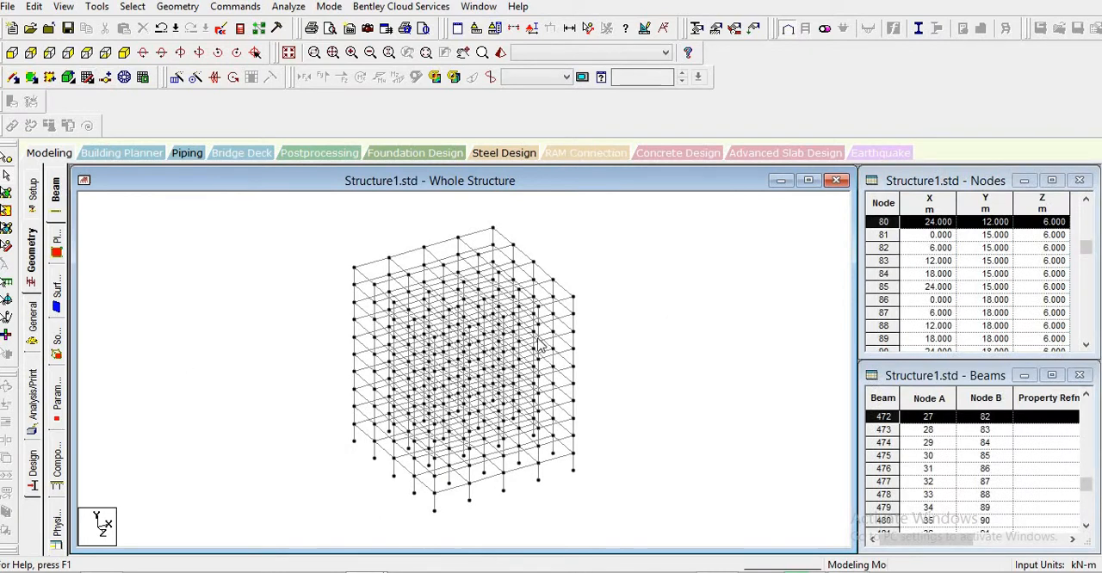
- Define a rectangular concrete section property with YD 0.6 m and ZD 0.3 m
left_click(34, 318)
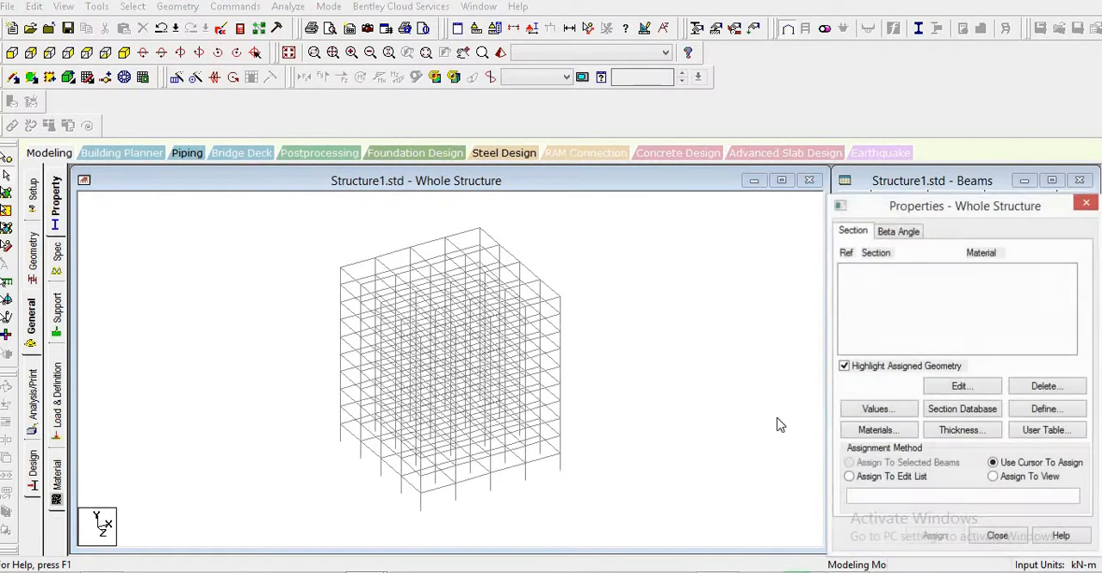
left_click(60, 210)
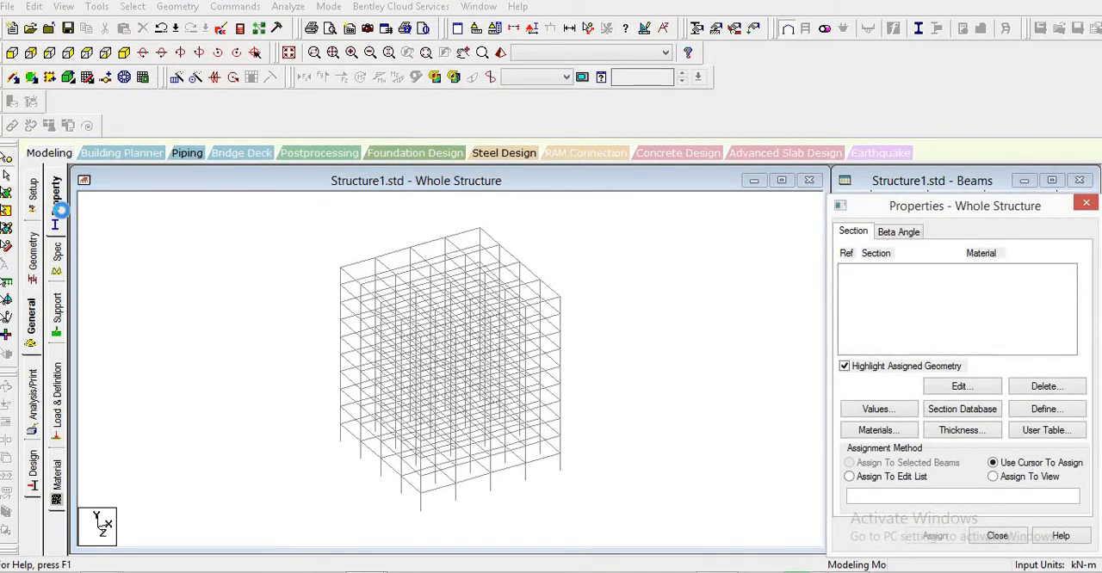
left_click(1044, 410)
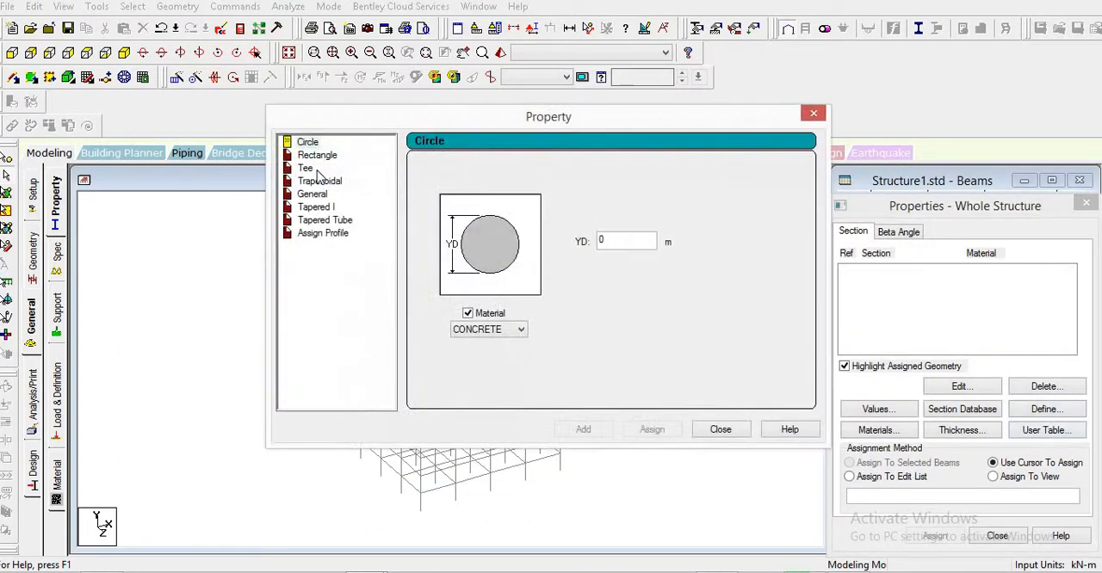
left_click(318, 155)
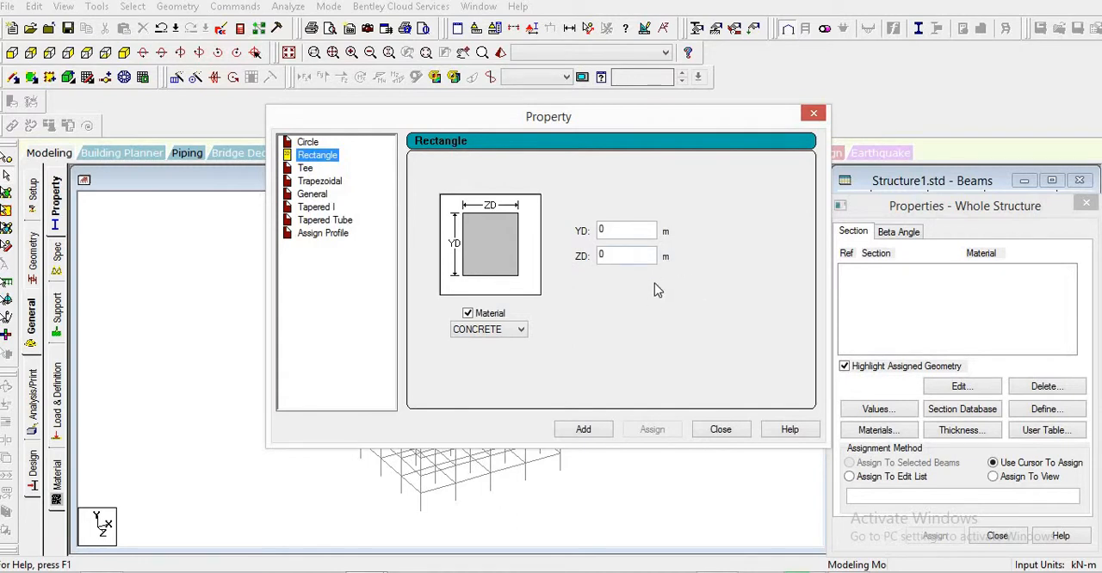
key("Tab")
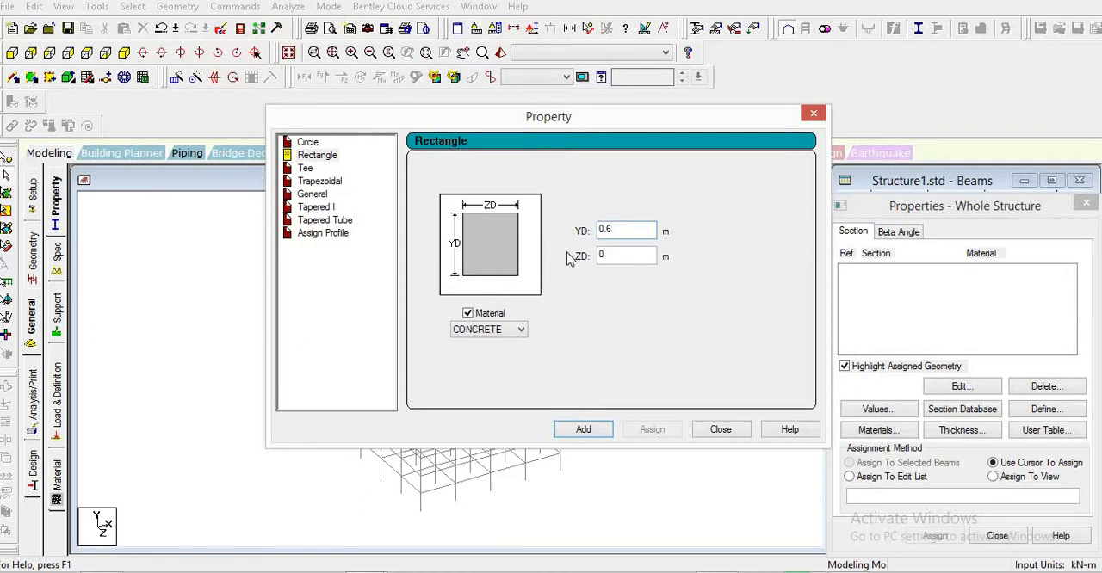
key("Tab")
type("0.3")
left_click(585, 430)
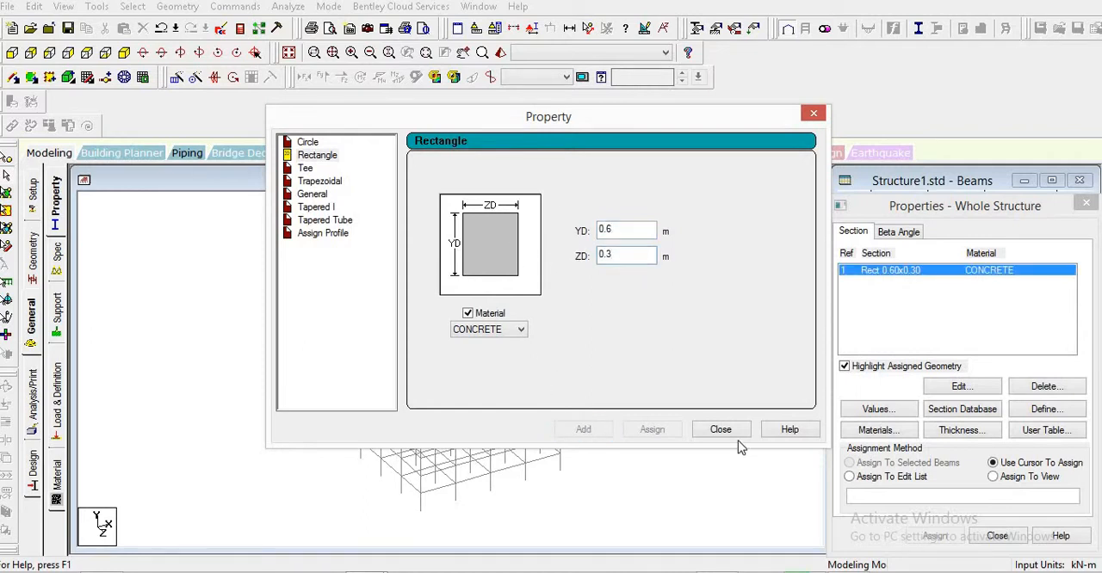
- Add a second rectangular concrete section with YD 0.3 m and ZD 0.6 m, and finish defining properties
left_click_drag(641, 229, 510, 233)
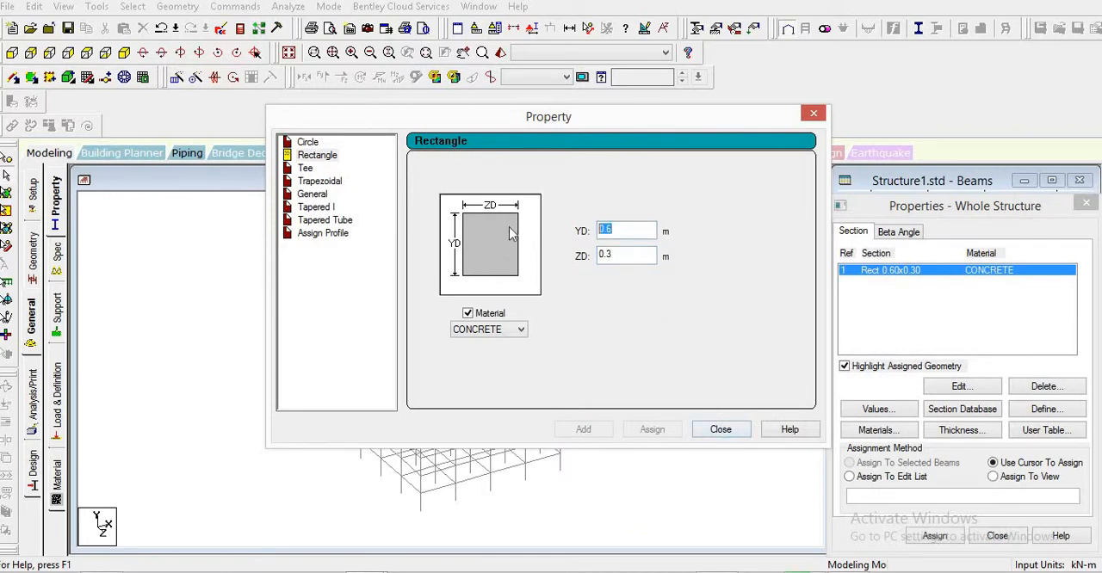
type("0.3")
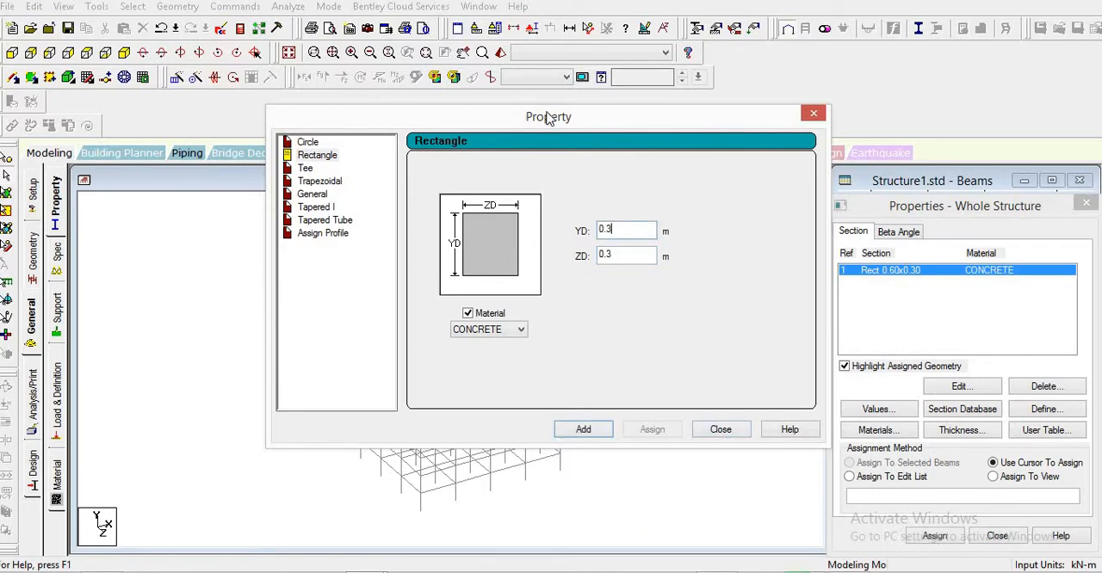
key("Tab")
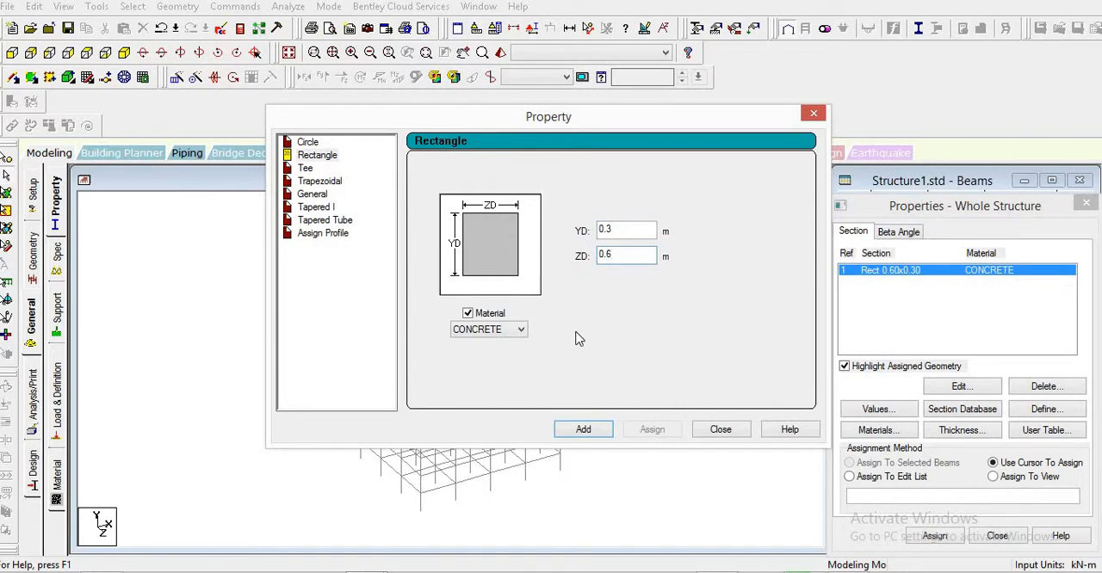
left_click(584, 430)
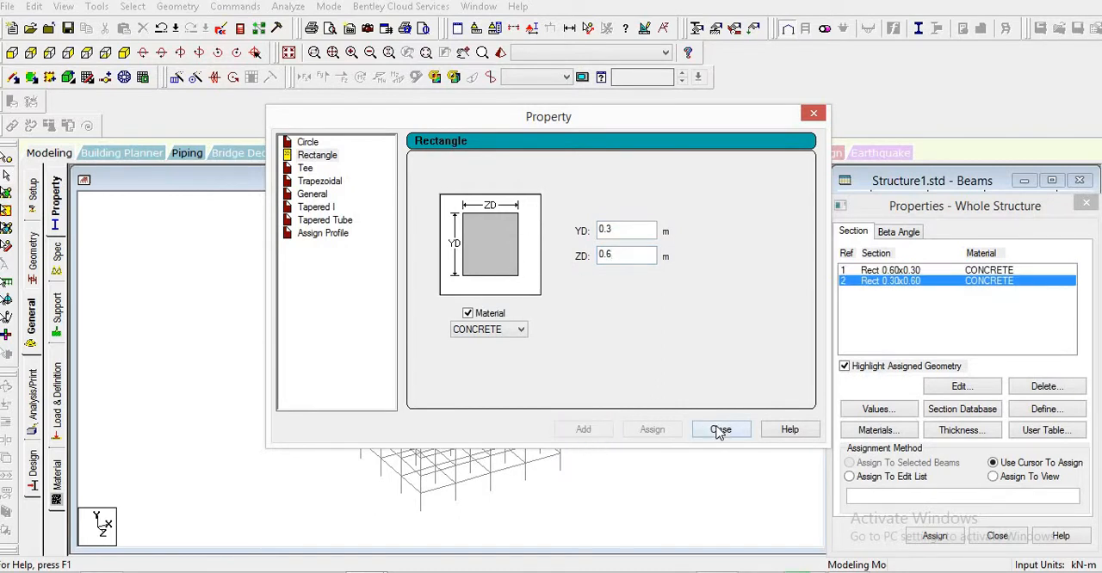
left_click(719, 429)
- Assign the Rect 0.60x0.30 section to all beams parallel to X and Z, then clear the selection
left_click(863, 272)
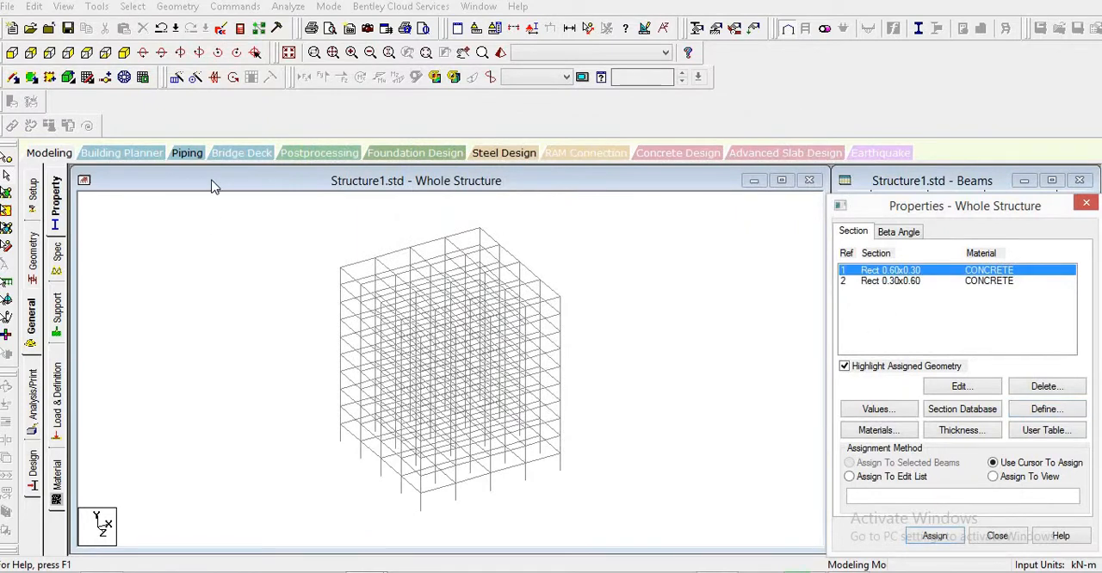
left_click(132, 6)
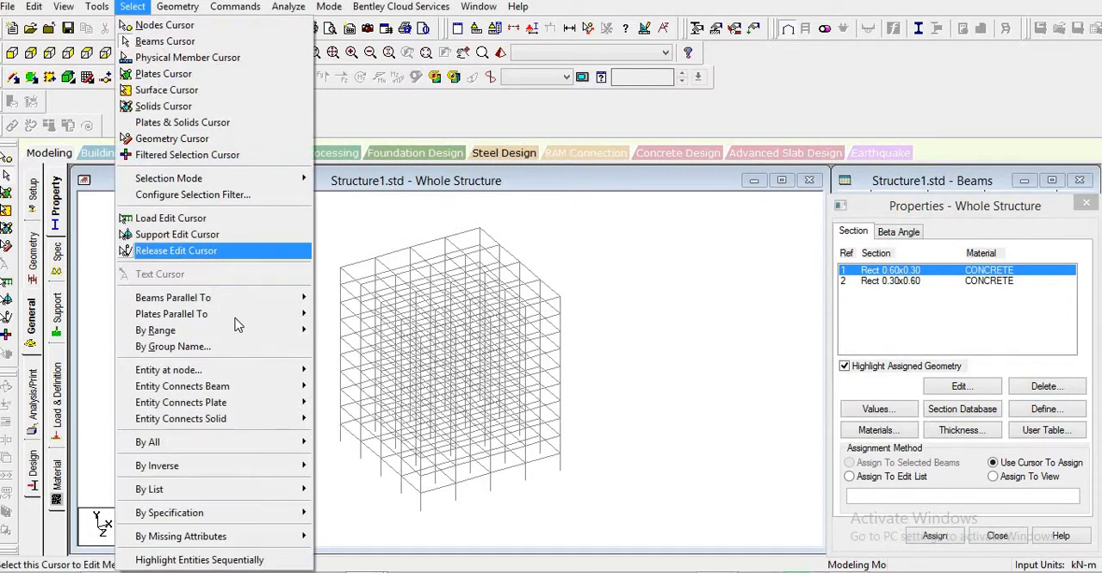
mouse_move(255, 301)
left_click(343, 301)
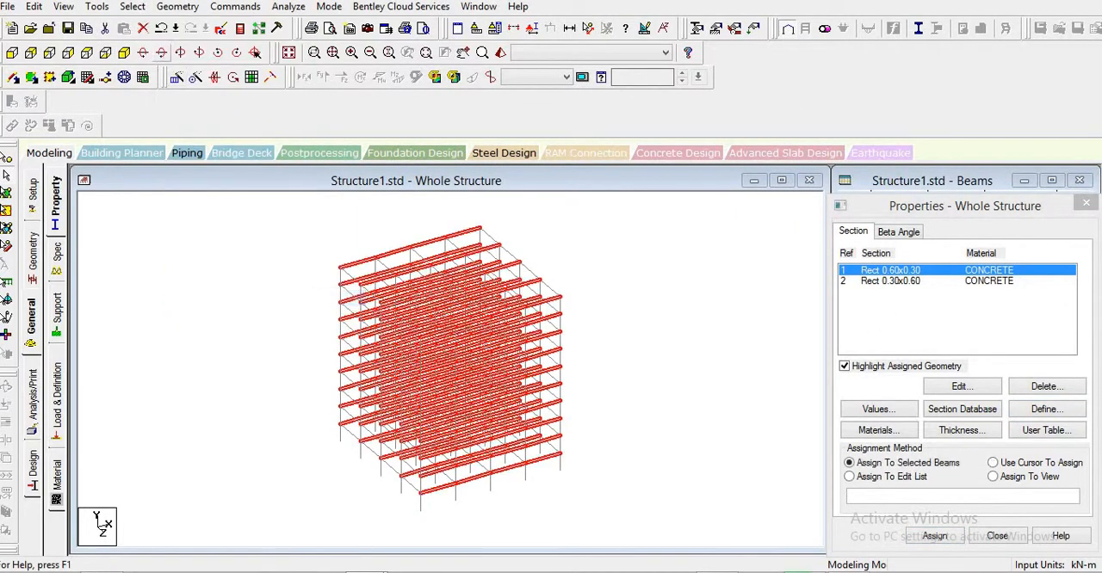
left_click(132, 6)
mouse_move(289, 299)
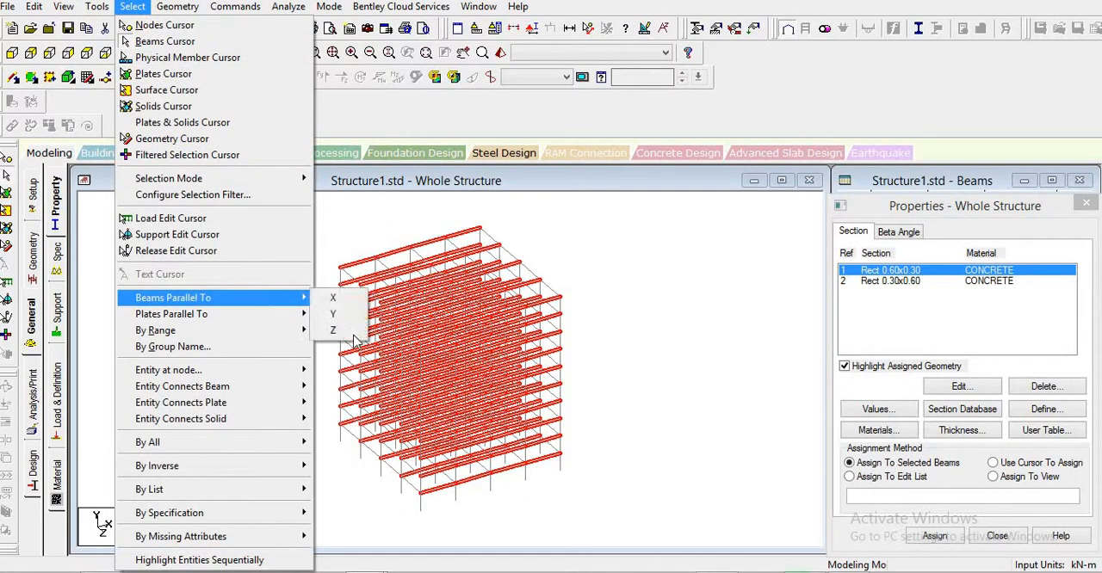
left_click(355, 337)
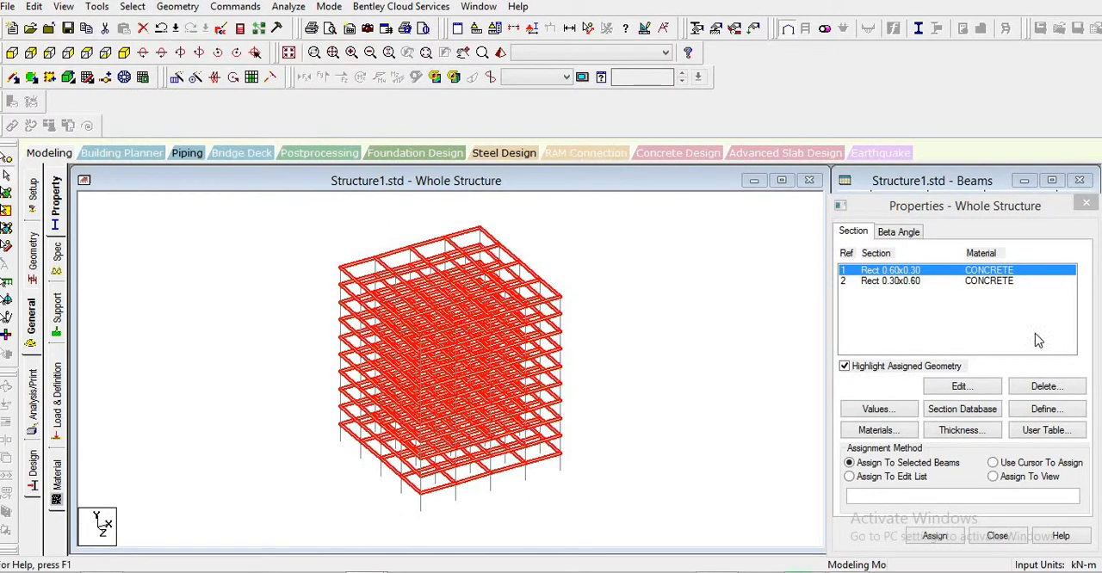
left_click(933, 536)
left_click(966, 420)
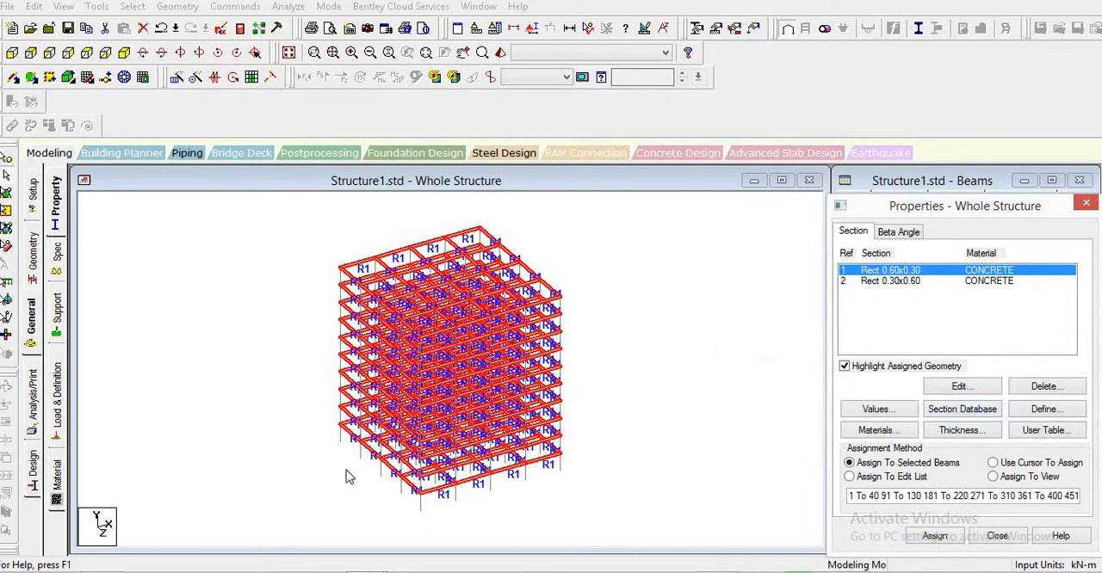
left_click(614, 344)
- Assign the Rect 0.30x0.60 section to all columns, selected as members parallel to Y
left_click(132, 6)
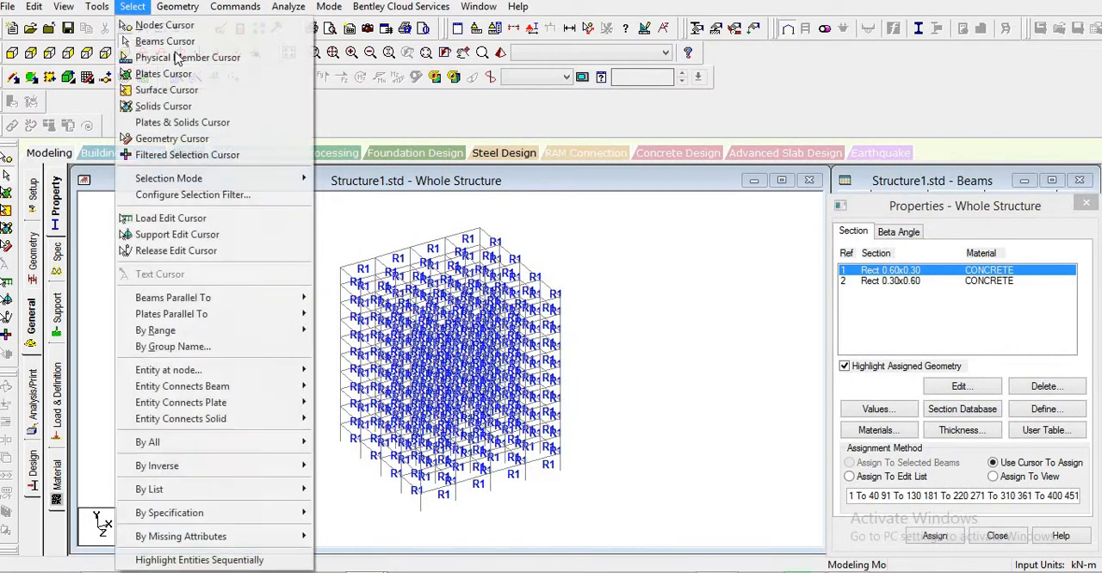
mouse_move(284, 298)
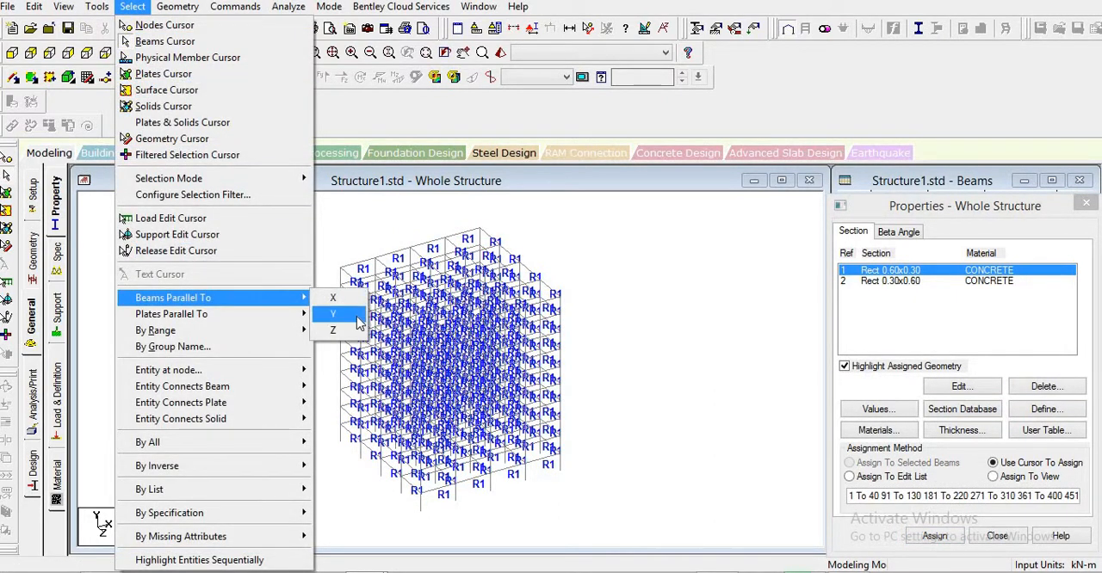
left_click(334, 314)
left_click(906, 281)
left_click(794, 360)
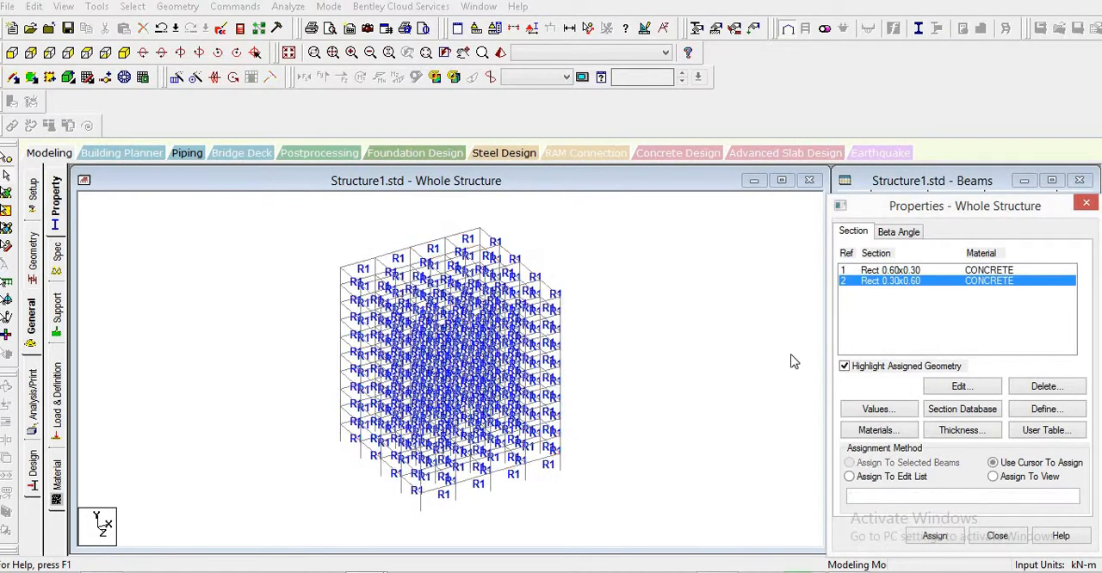
left_click(132, 6)
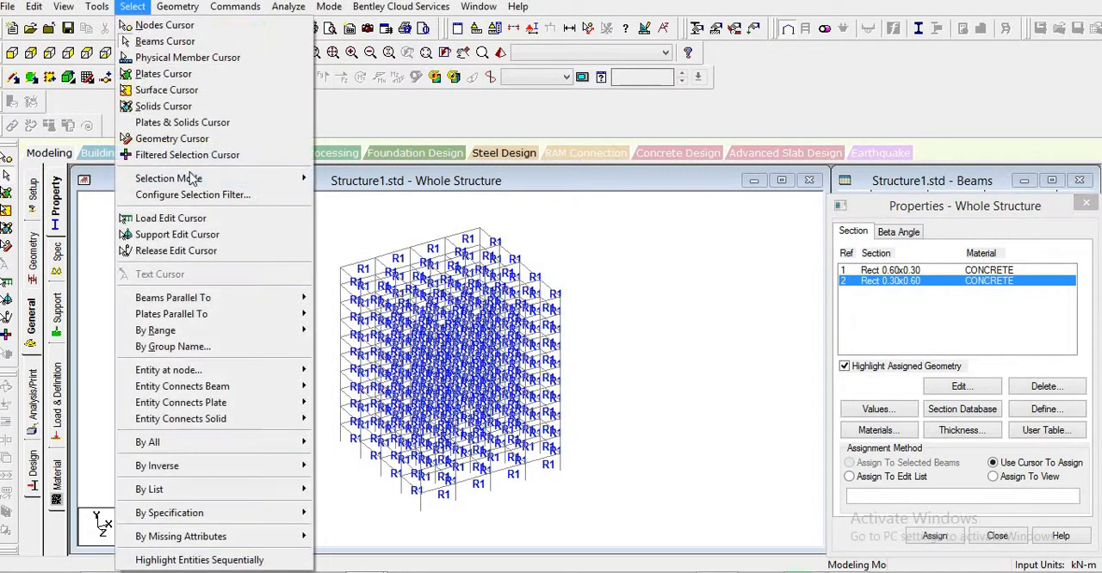
mouse_move(284, 298)
left_click(333, 314)
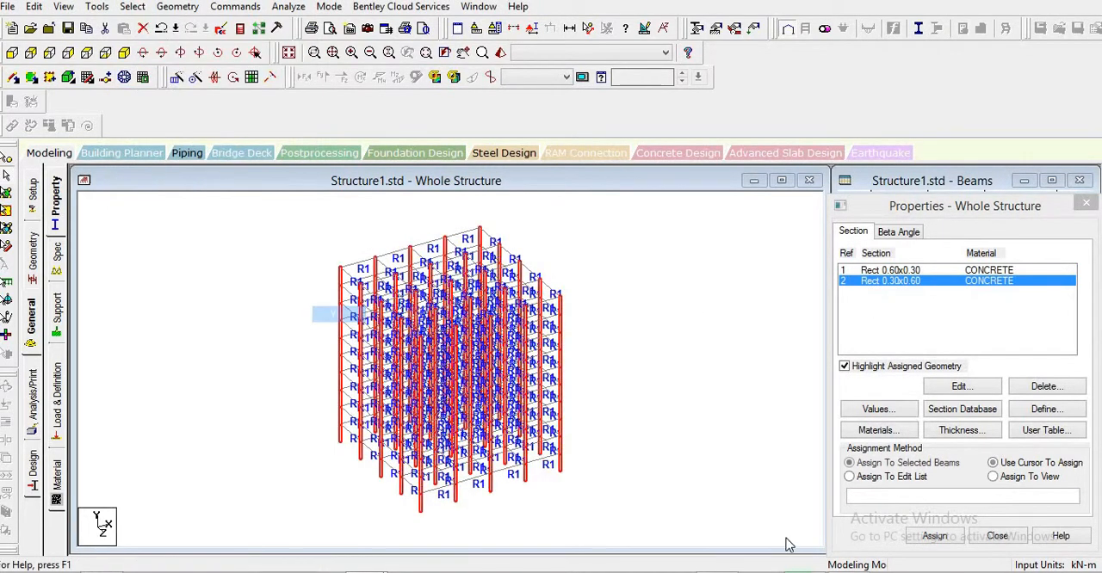
left_click(937, 537)
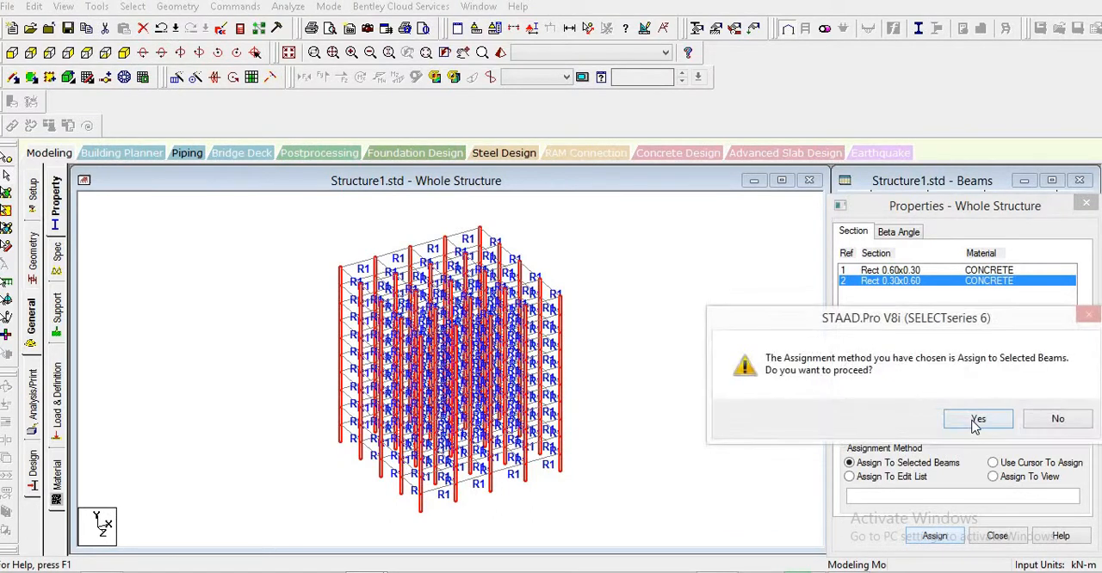
left_click(975, 426)
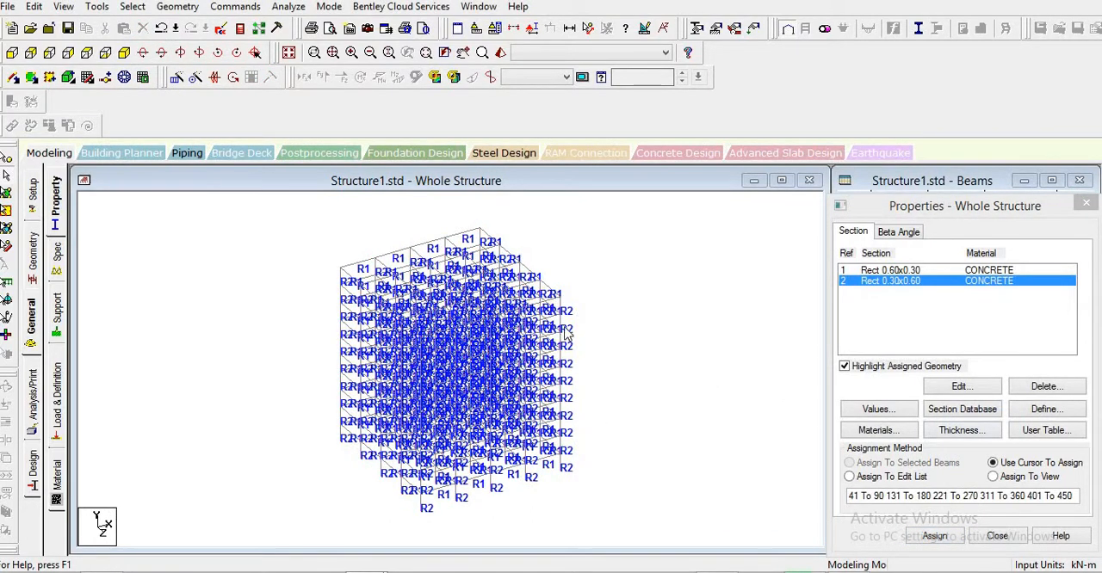
- Inspect the frame's member sections in a 3D rendered view, and return to the whole structure
right_click(250, 276)
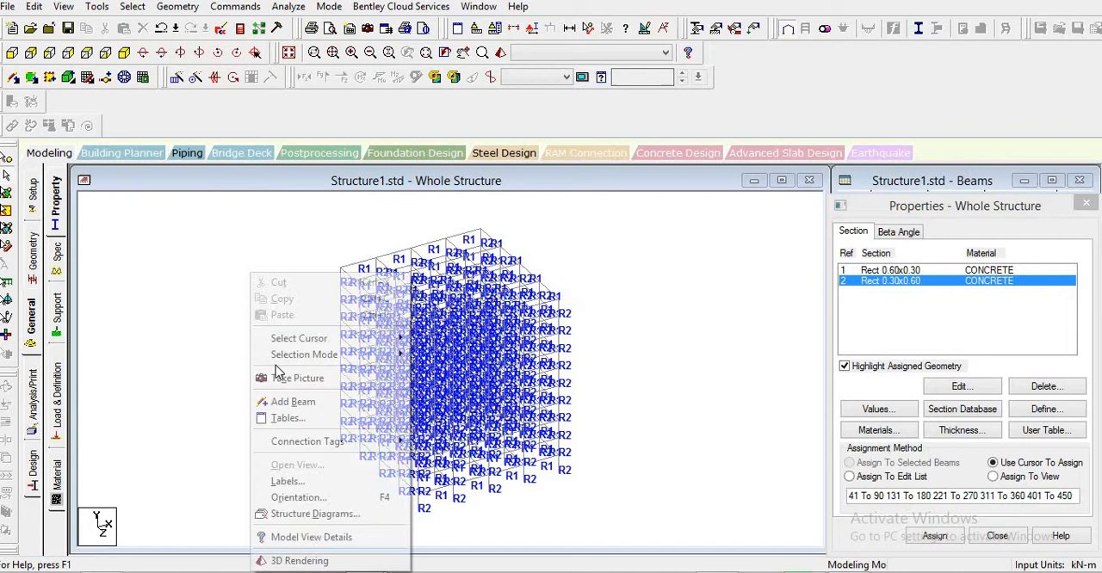
left_click(300, 561)
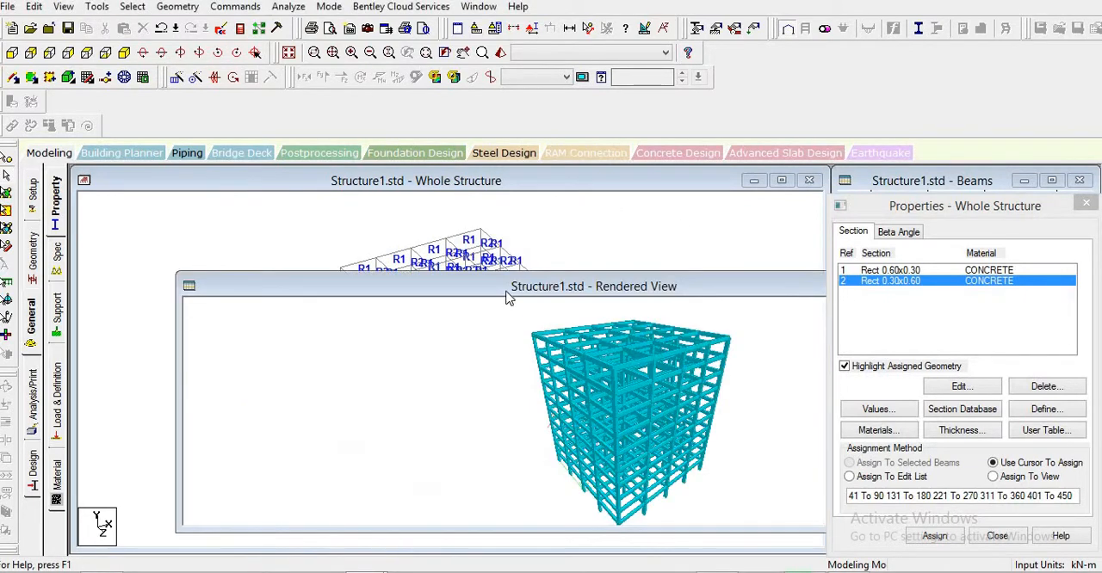
left_click_drag(508, 297, 492, 213)
left_click(172, 203)
left_click(182, 344)
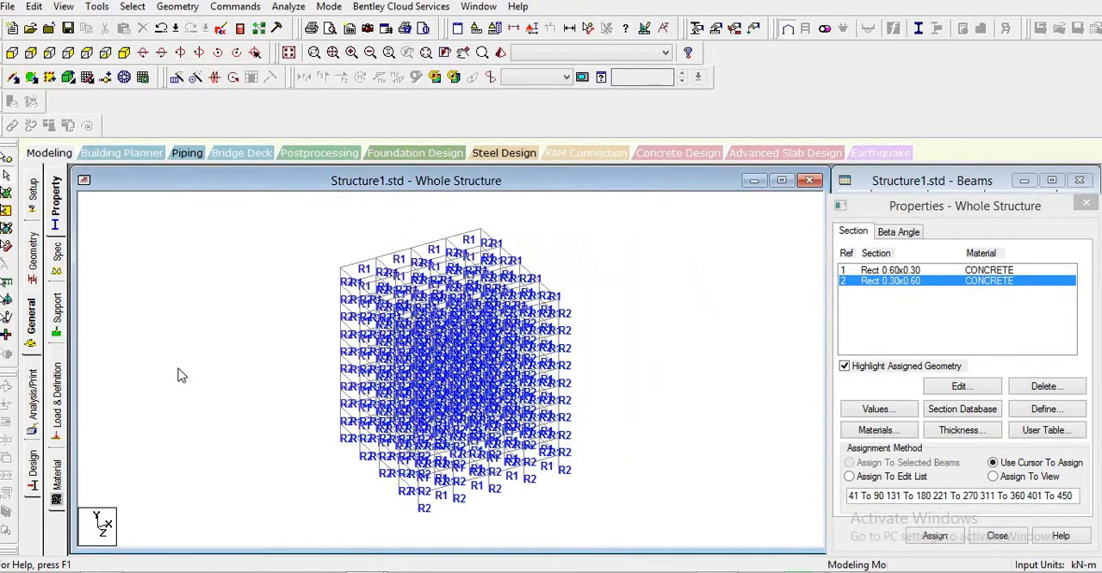
- Create a fixed support definition for the structure
left_click(56, 317)
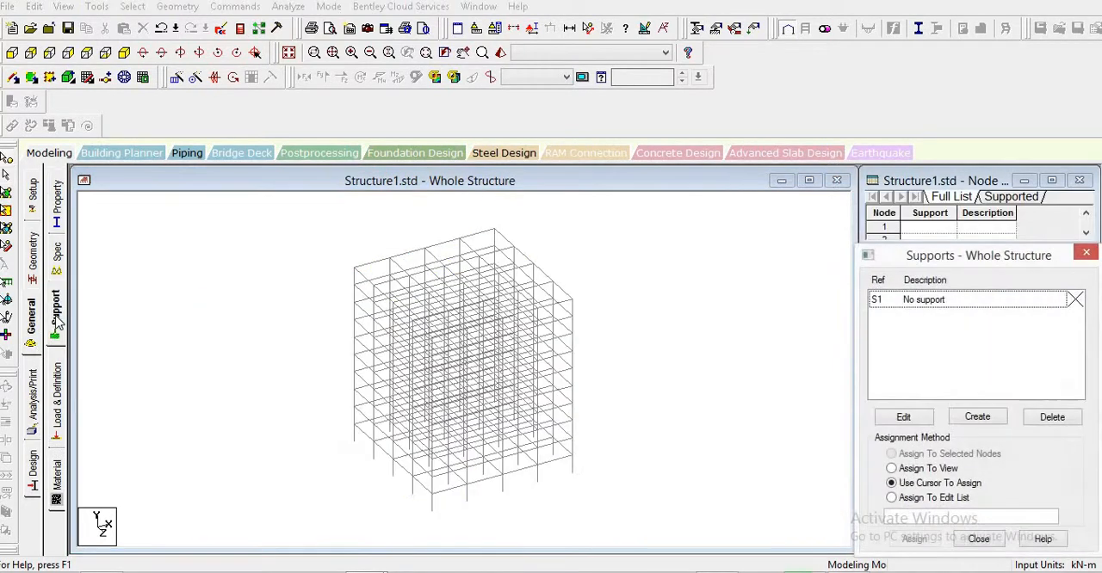
left_click(973, 417)
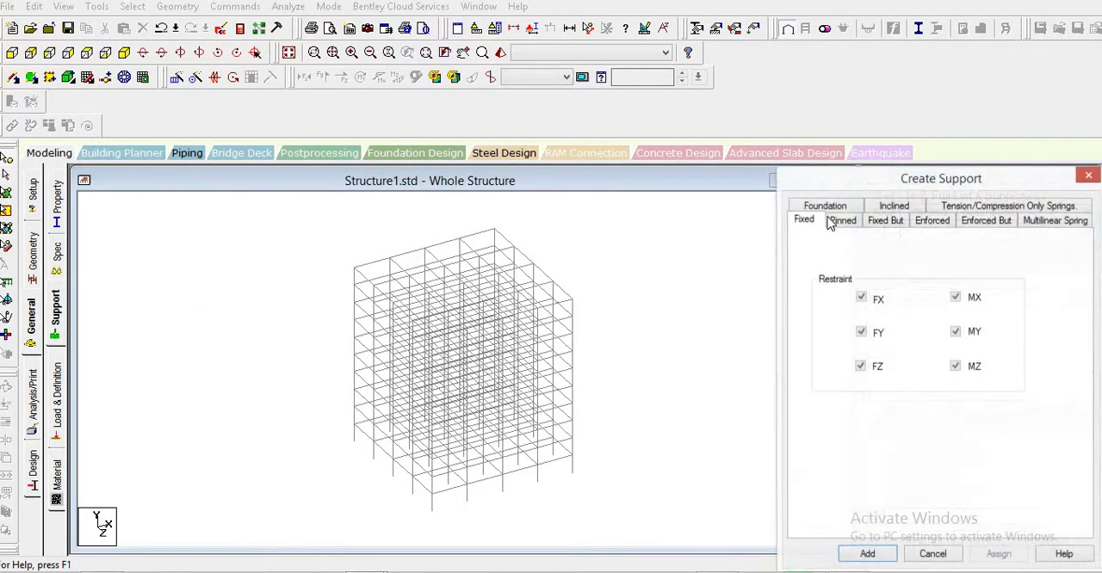
left_click(867, 555)
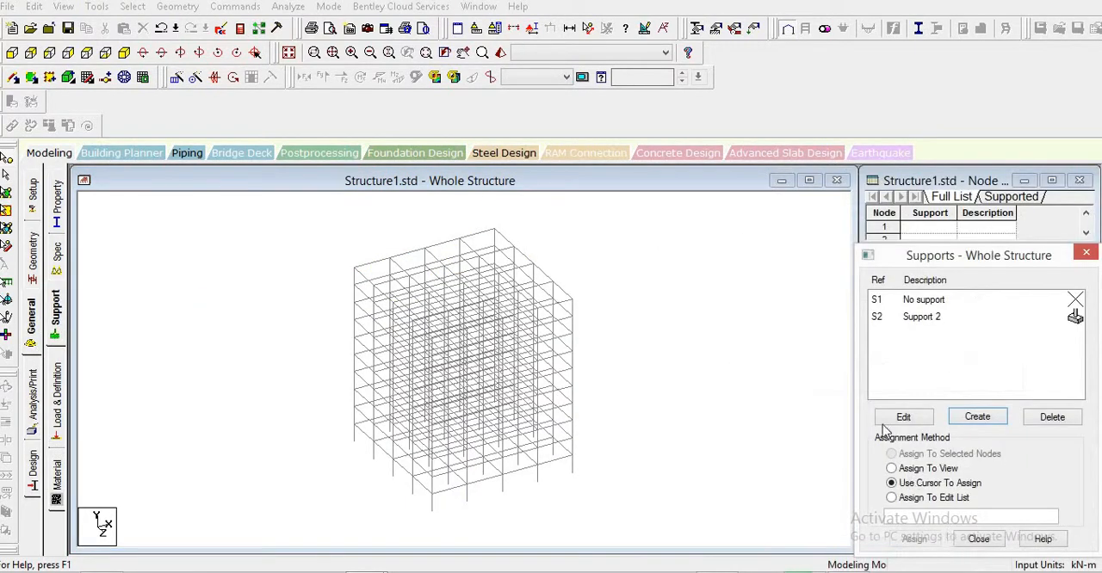
- Assign the fixed support to all base nodes of the frame, selecting them together in an elevation view
left_click(914, 316)
left_click(12, 53)
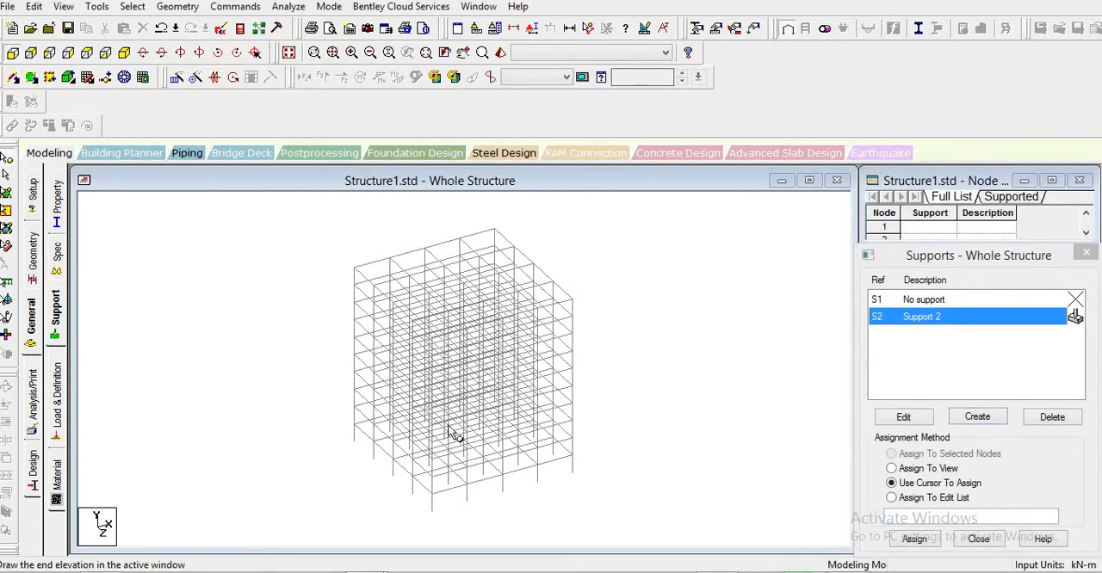
left_click_drag(607, 500, 155, 534)
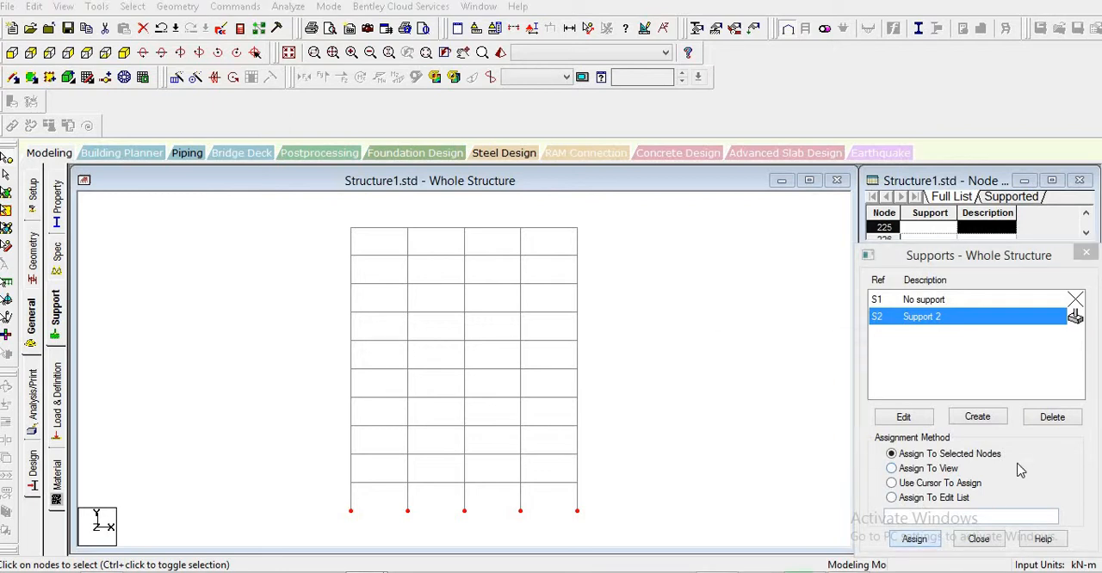
left_click(915, 539)
left_click(982, 443)
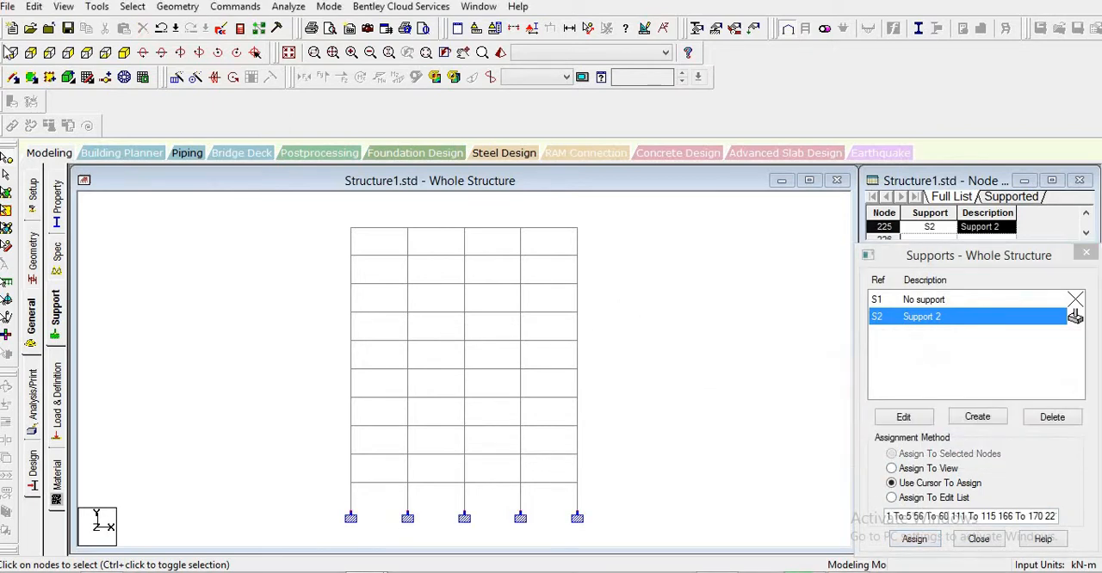
left_click(41, 332)
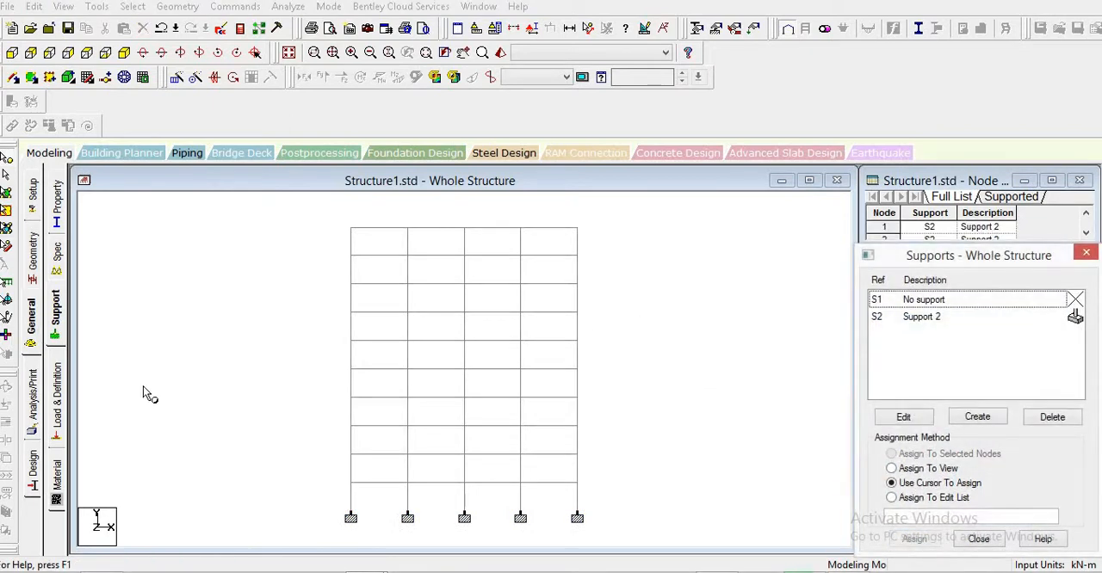
- Start a new seismic definition for the structure using the Indian: IS 1893 - 2002/2005 code type
left_click(58, 395)
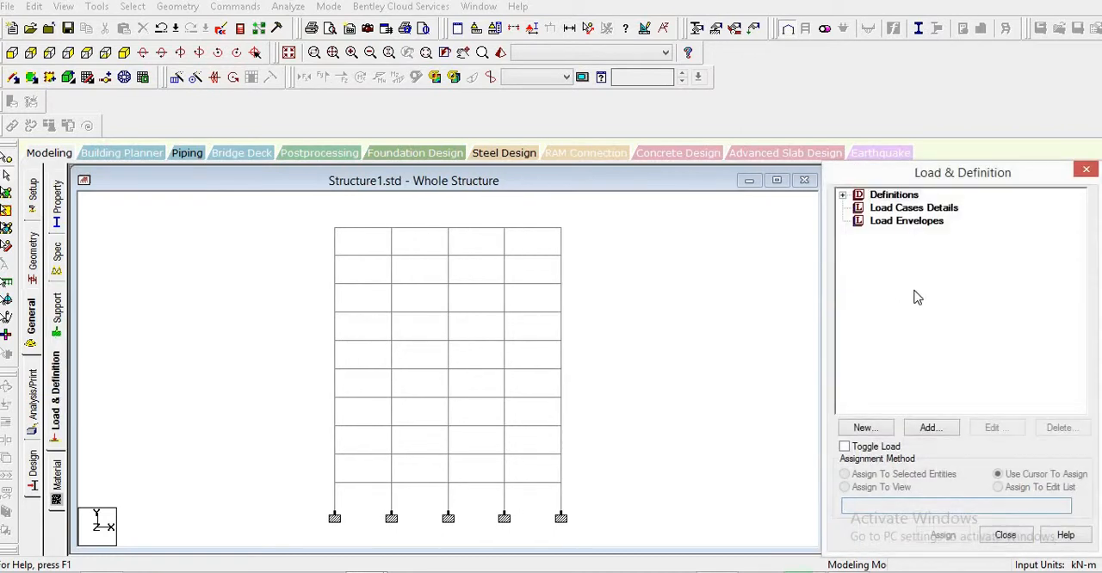
left_click(124, 53)
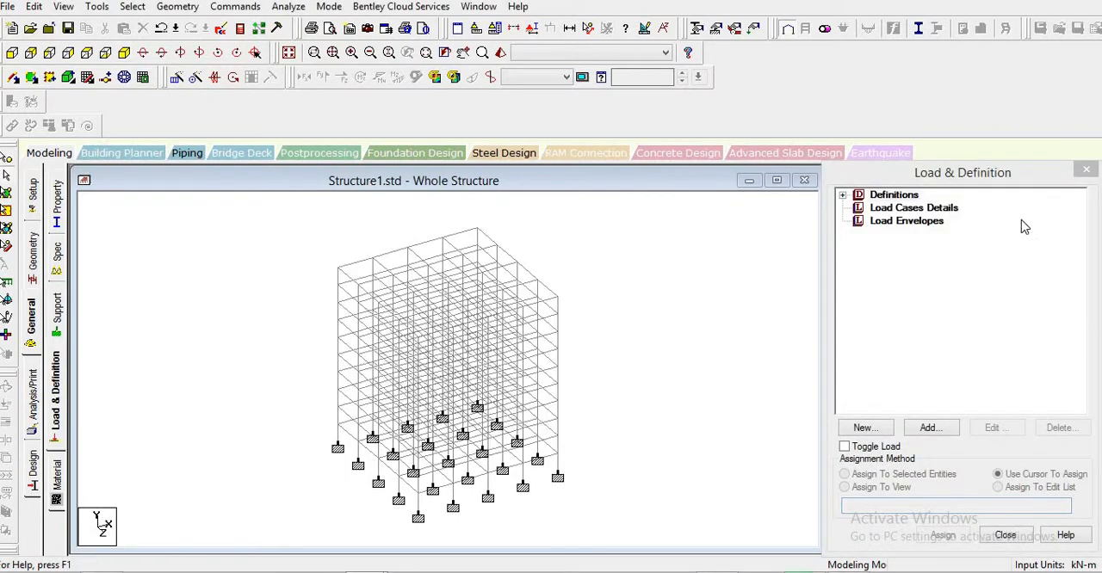
left_click(843, 196)
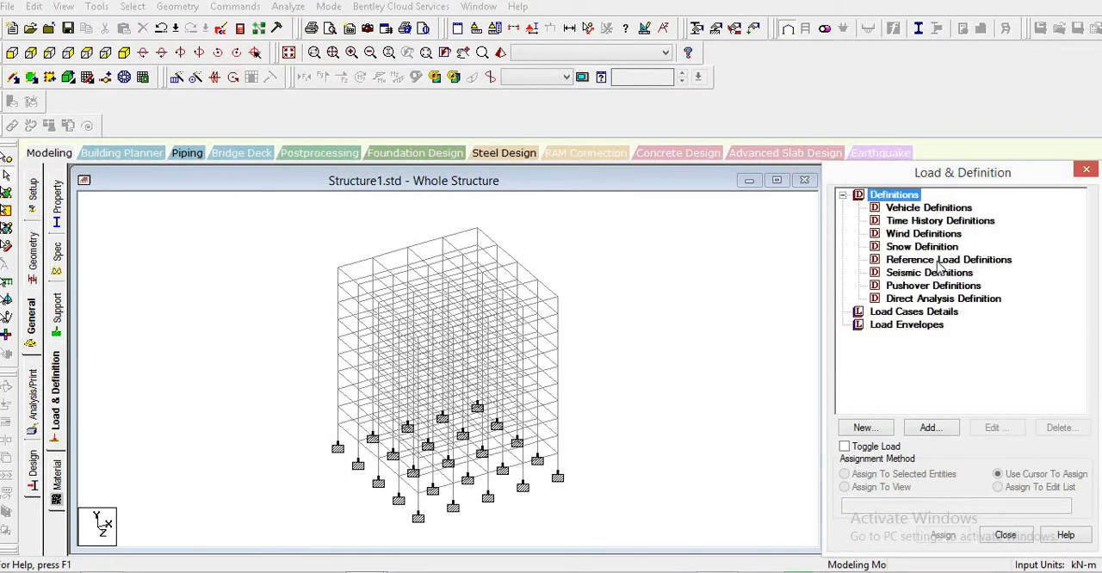
left_click(932, 273)
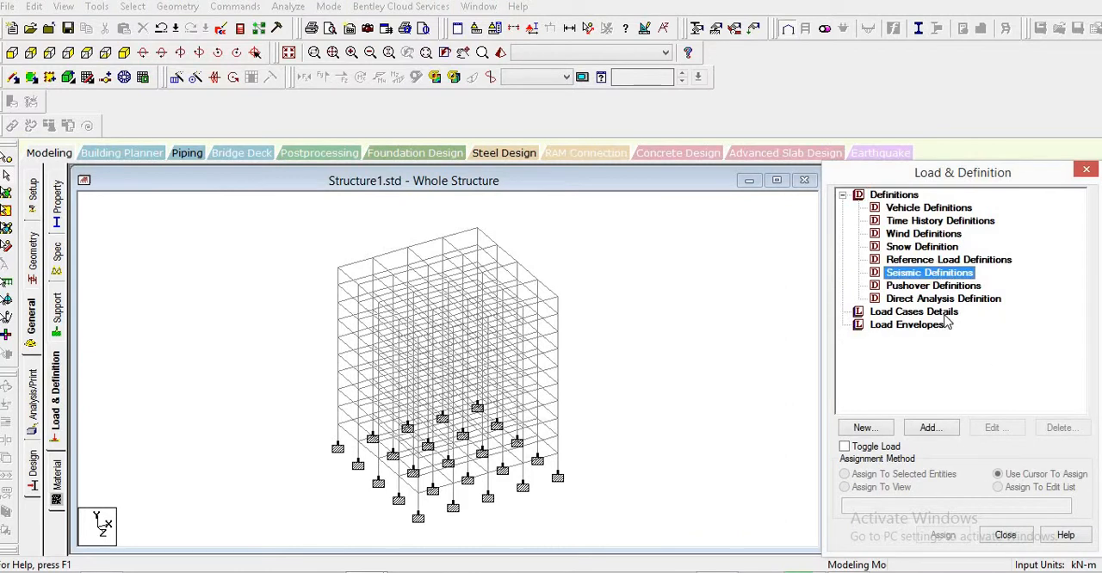
left_click(930, 428)
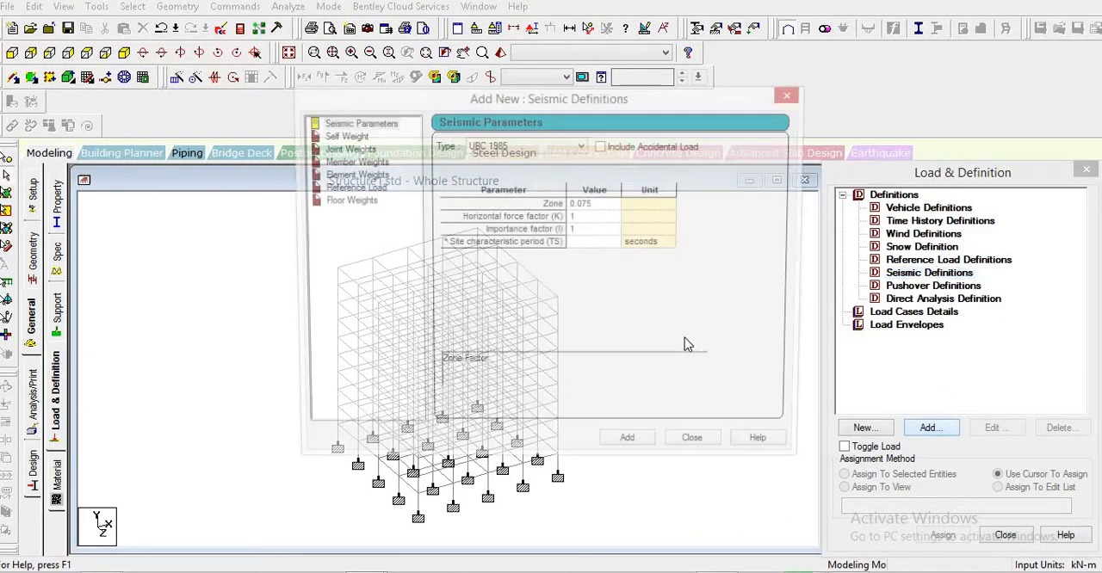
left_click(511, 147)
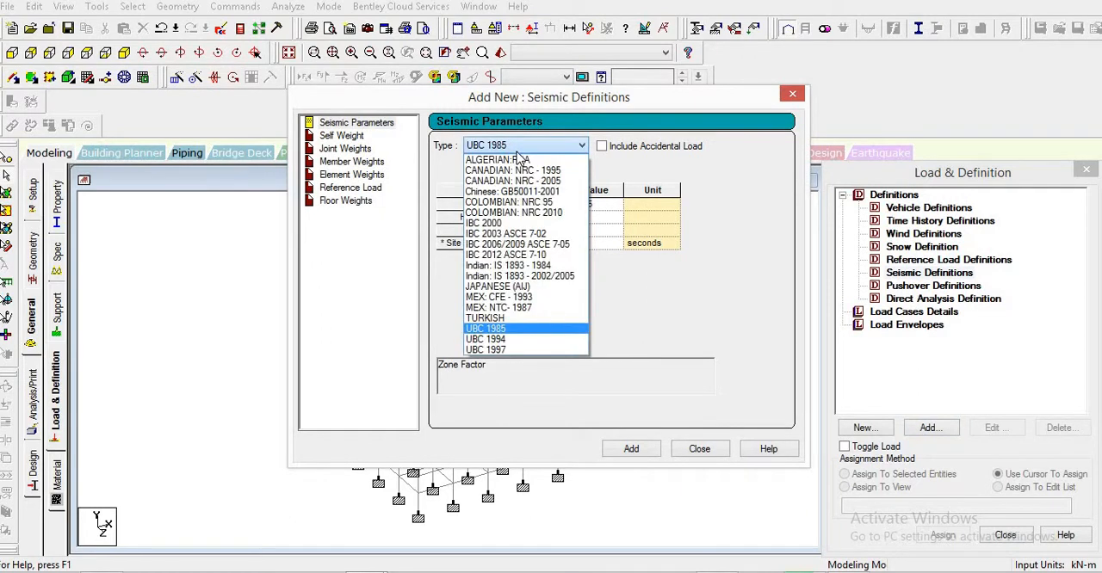
left_click(543, 276)
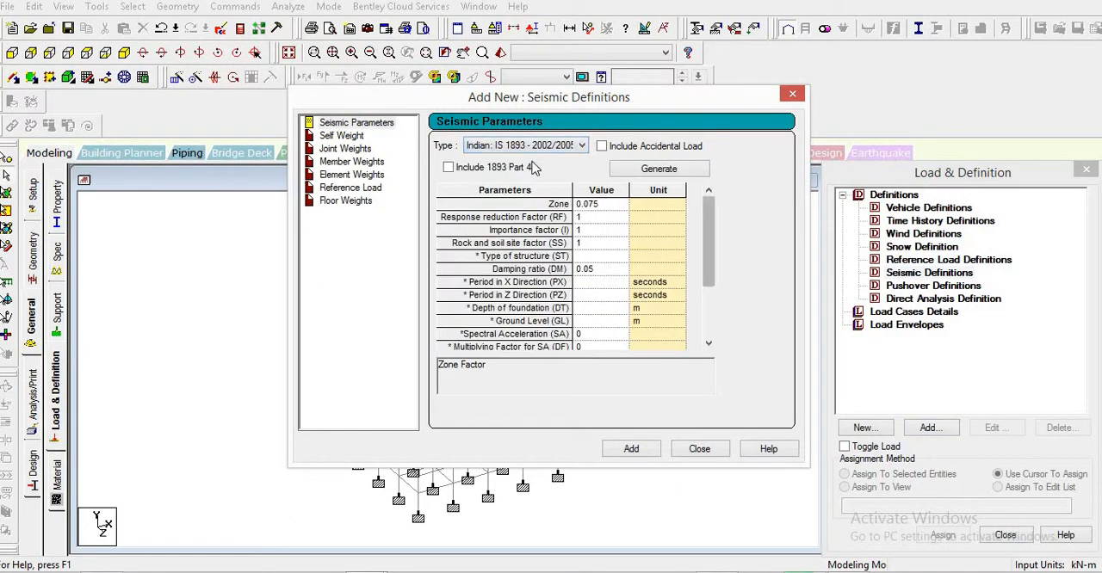
- Begin generating the IS:1893 seismic parameters and choose Delhi as the city for the zone factor
left_click(647, 173)
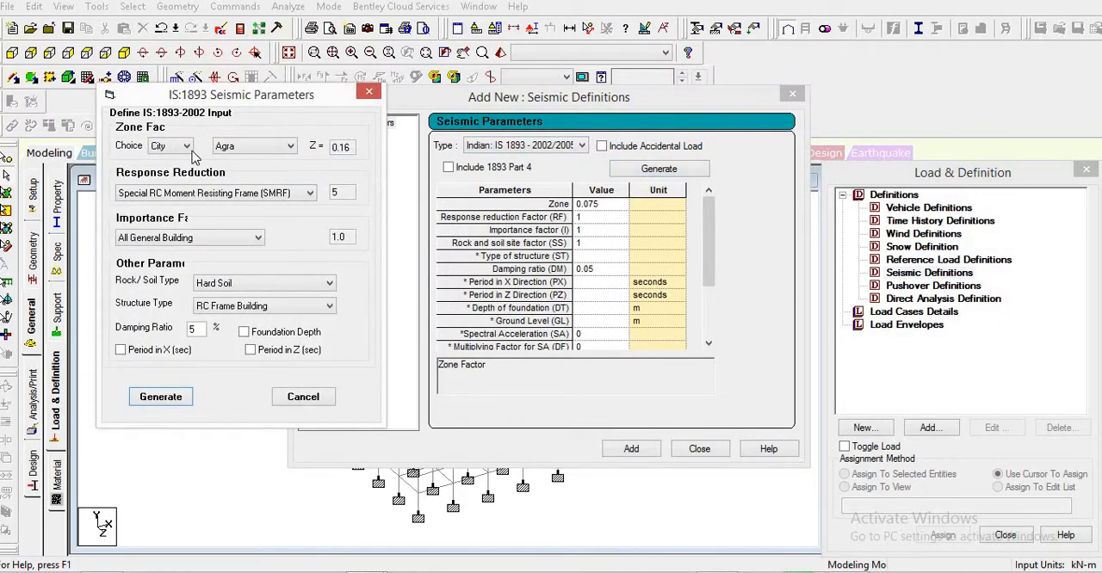
left_click(266, 148)
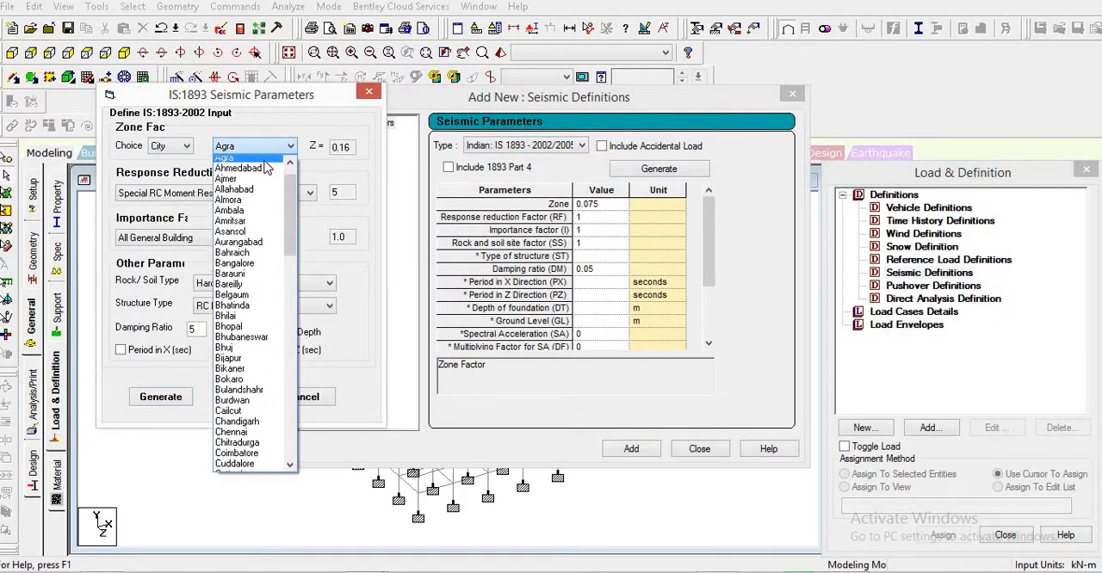
key("d")
key("d")
key("d")
key("d")
key("d")
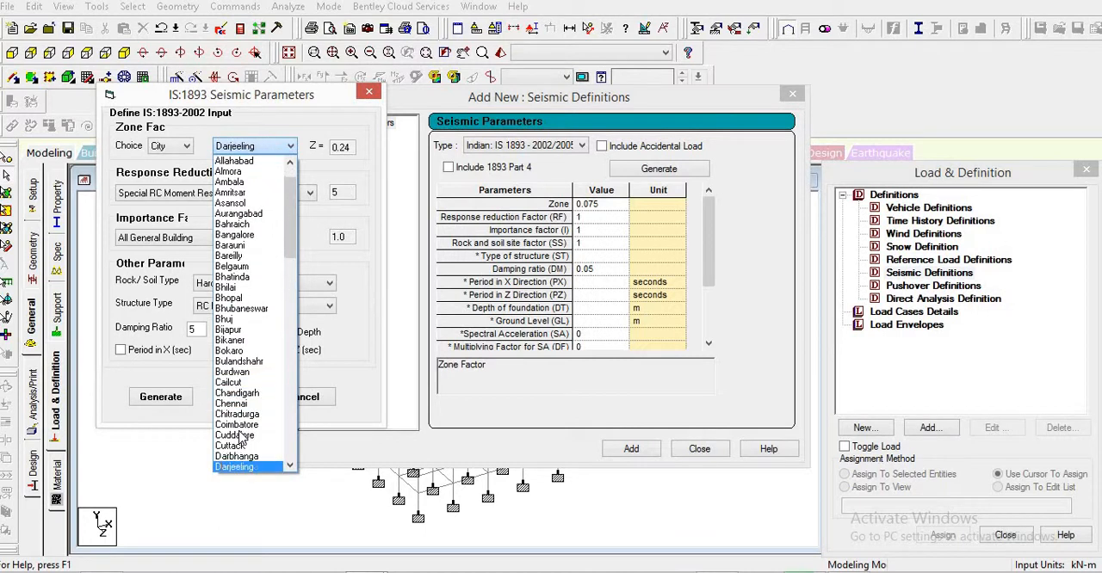
key("Return")
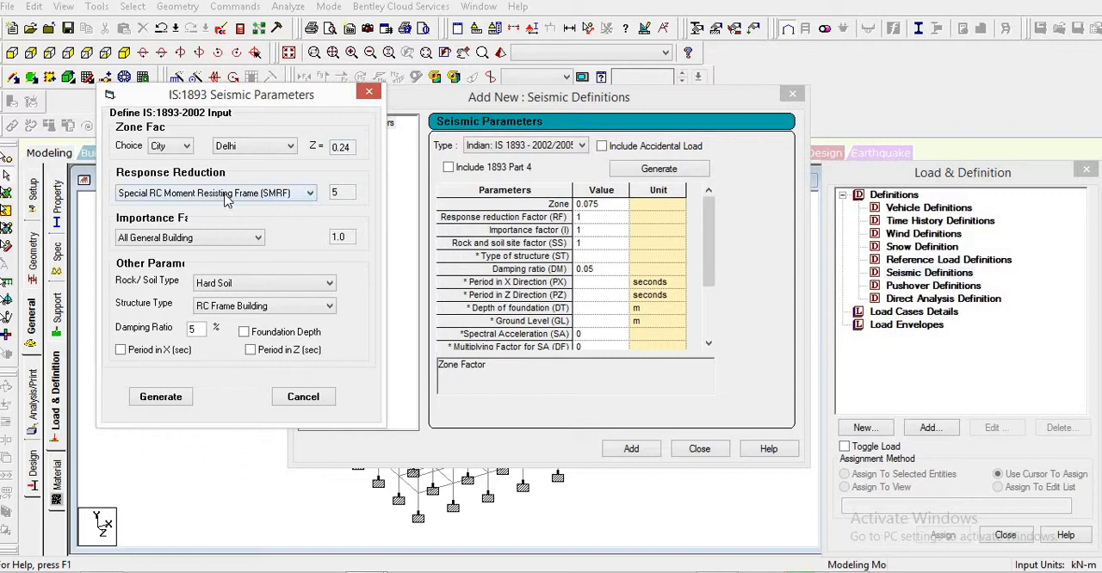
- Set the response reduction to Ordinary RC Moment Resisting Frame (OMRF), with Hard Soil and RC Frame Building as the soil and structure types
left_click(296, 195)
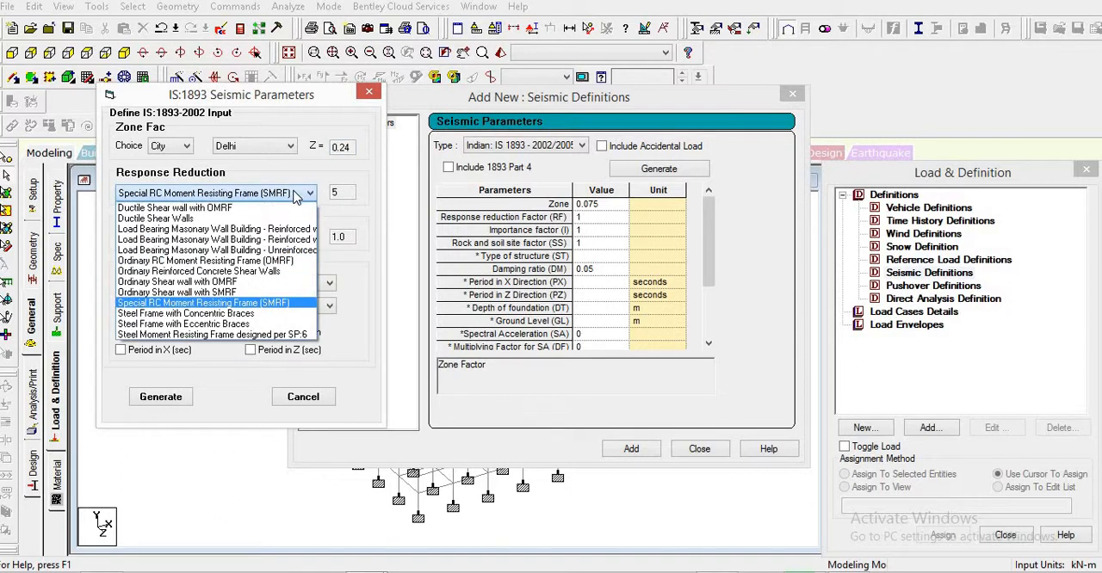
left_click(312, 261)
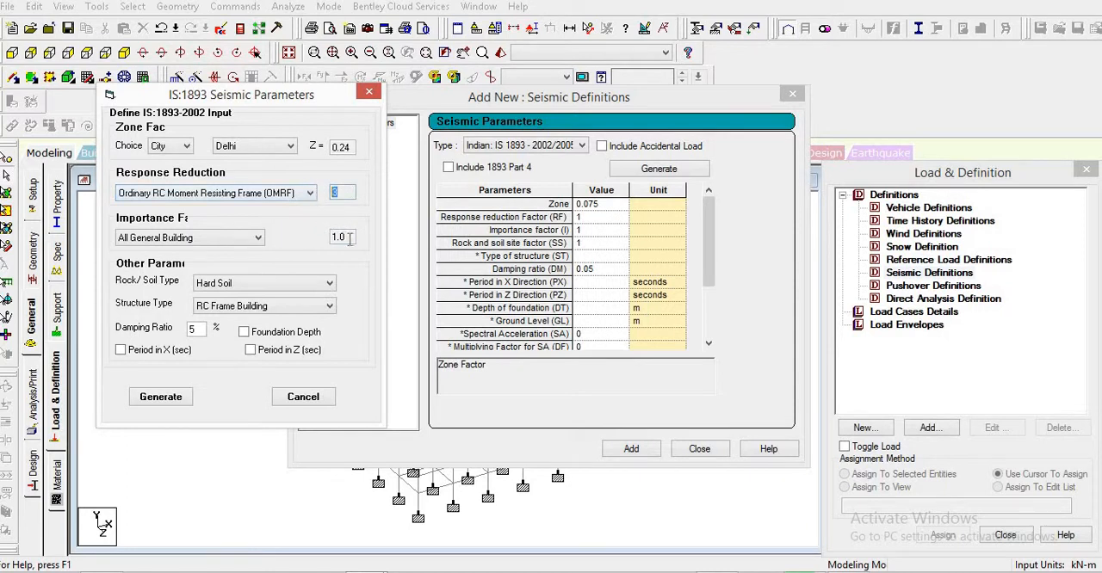
left_click(261, 286)
left_click(265, 288)
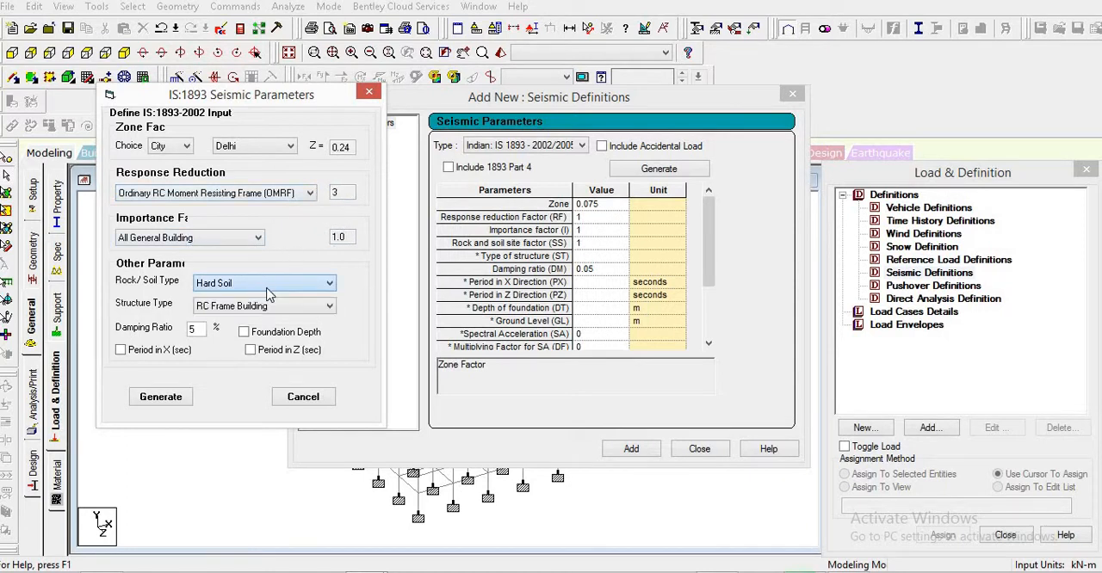
left_click(277, 308)
left_click(277, 308)
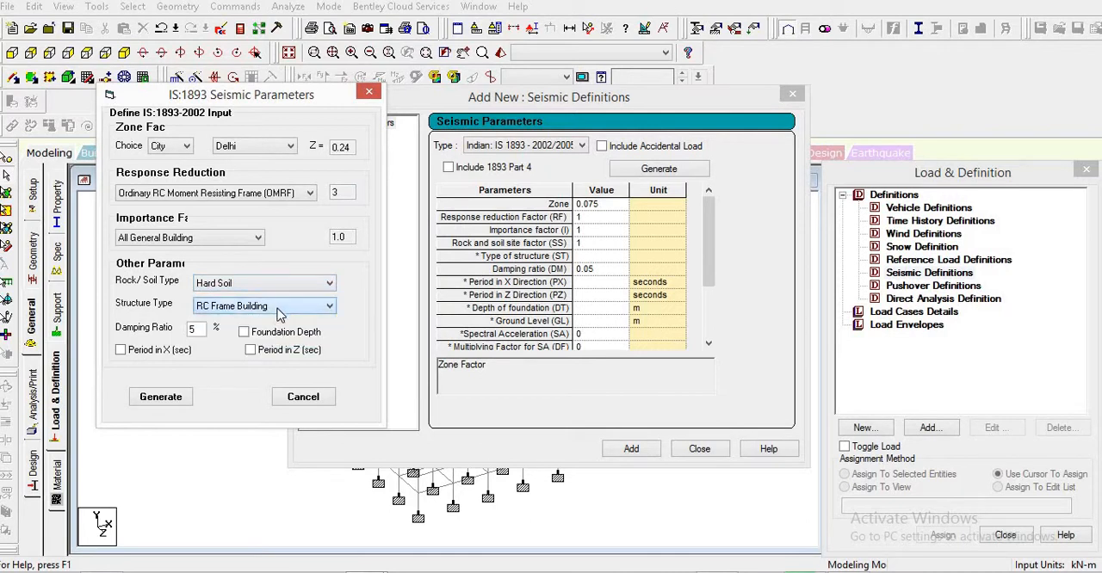
- Specify periods of 0.96 s in X and Z, generate the seismic parameters, and add them to the definition
left_click(191, 351)
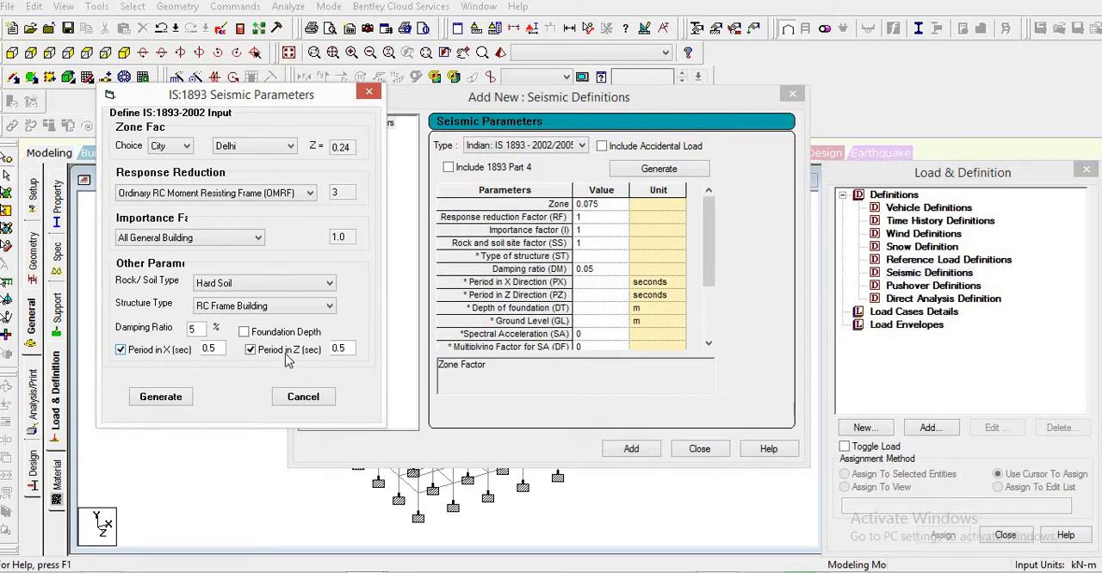
left_click_drag(217, 349, 147, 349)
left_click(159, 570)
key("Tab")
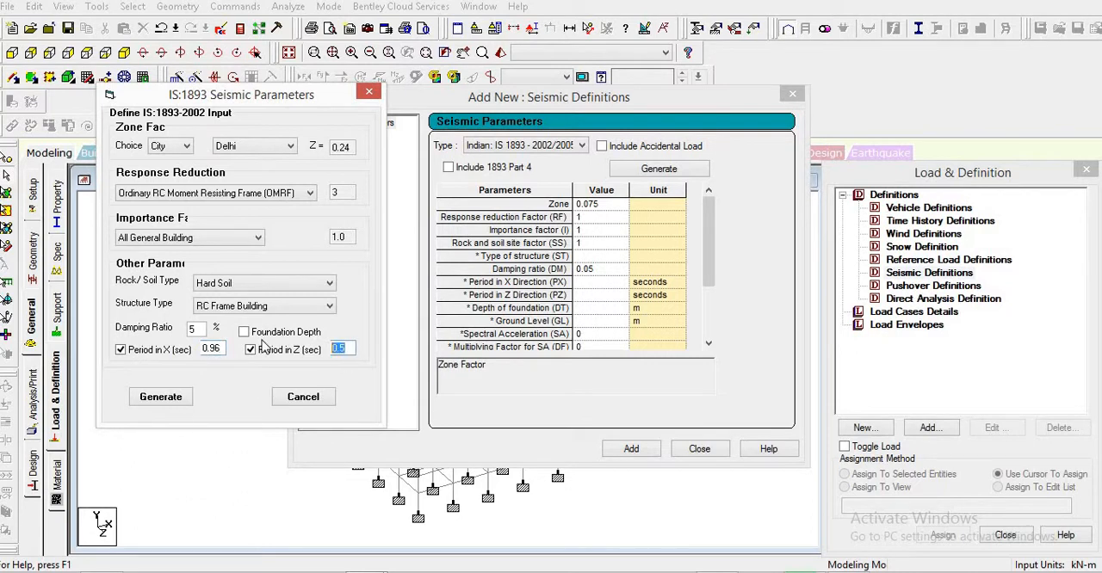
type("0.")
left_click(160, 397)
mouse_move(705, 268)
left_mouse_down()
mouse_move(704, 306)
mouse_move(704, 267)
left_mouse_up()
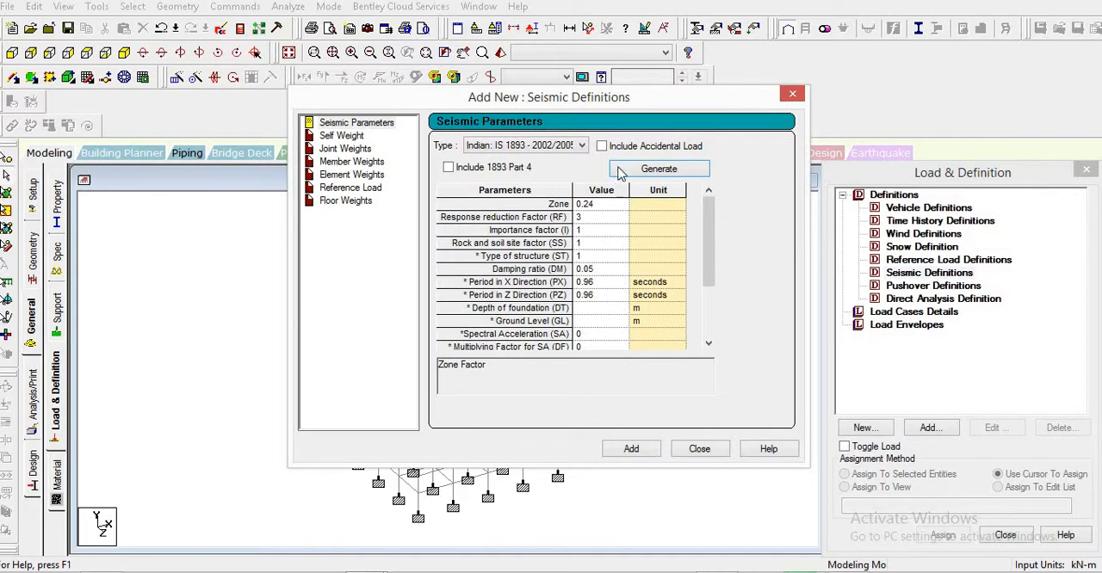
left_click(634, 450)
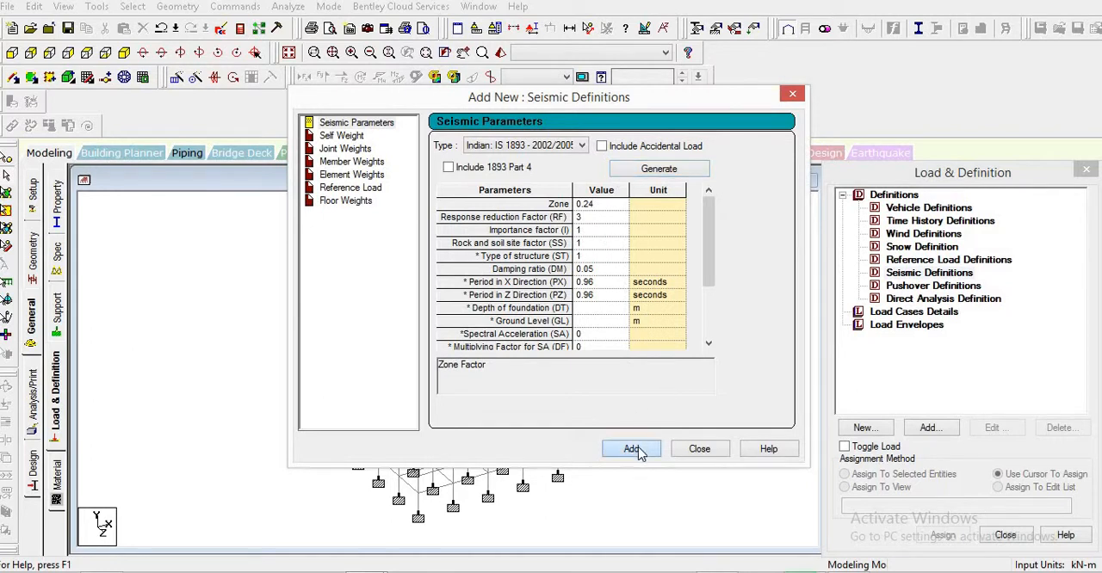
- Add a self weight with factor 1 to the seismic definition
left_click(929, 286)
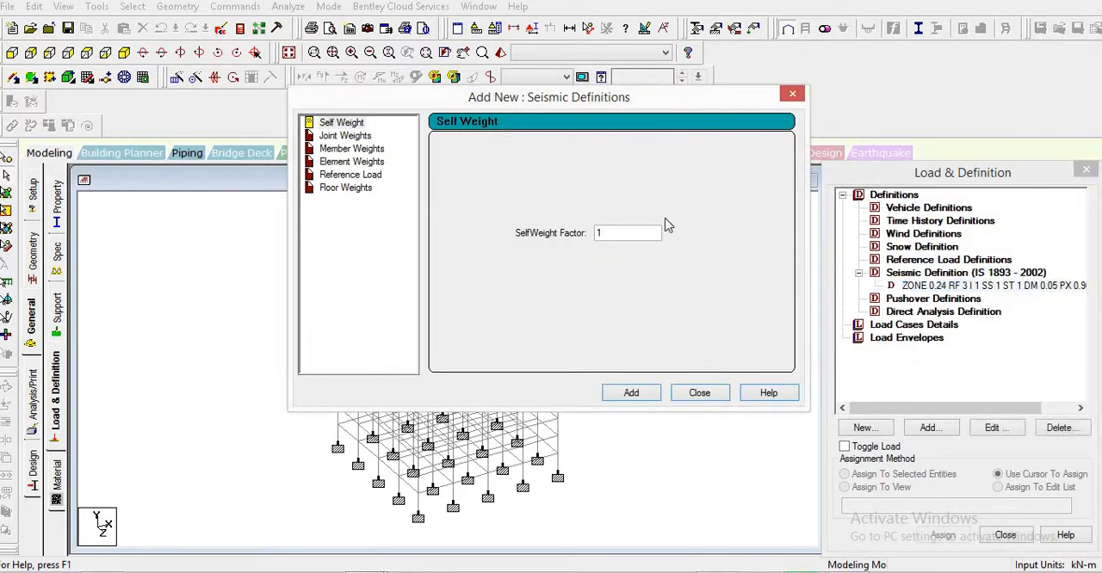
left_click_drag(624, 235, 449, 233)
left_click(631, 233)
left_click(631, 393)
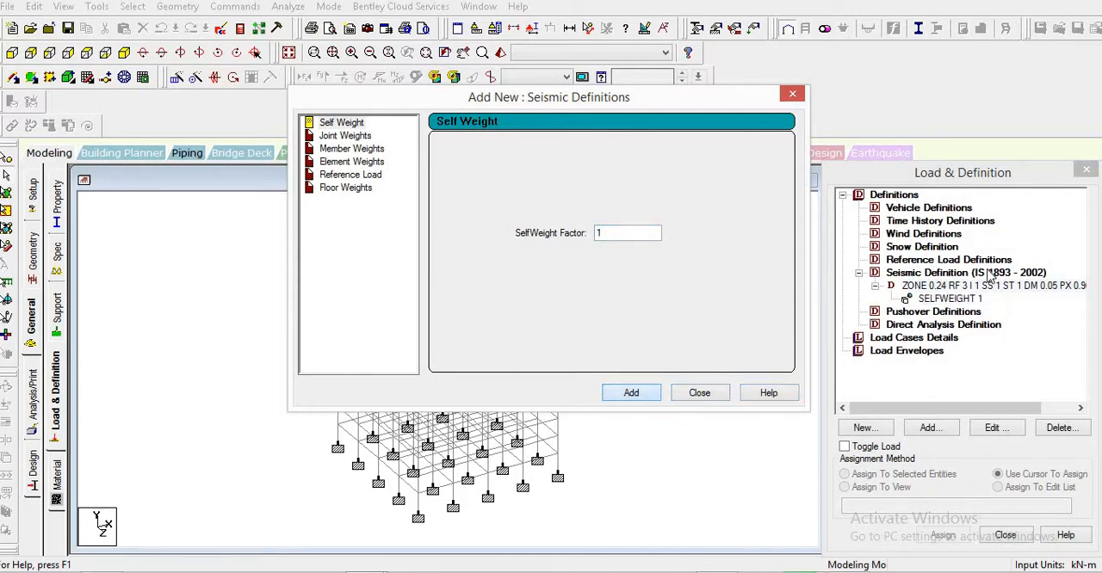
- Add a seismic floor weight of 6.75 kN/m2 for the Y range 3 to 27 m, consulting Q.docx in Word for the effective floor weights
left_click(367, 188)
key("Tab")
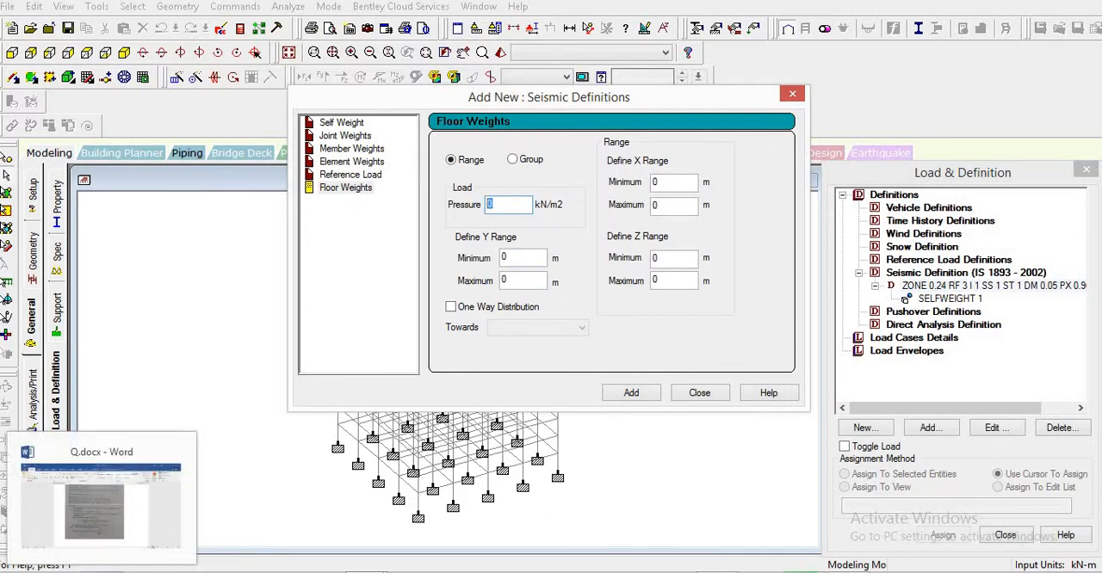
left_click(102, 572)
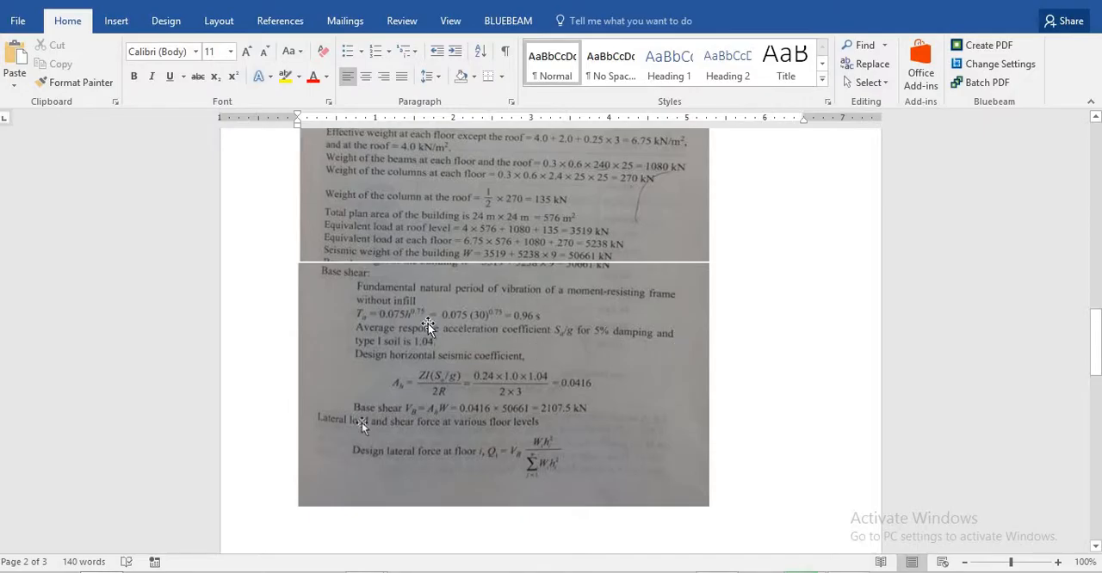
scroll(497, 244, "up", 3)
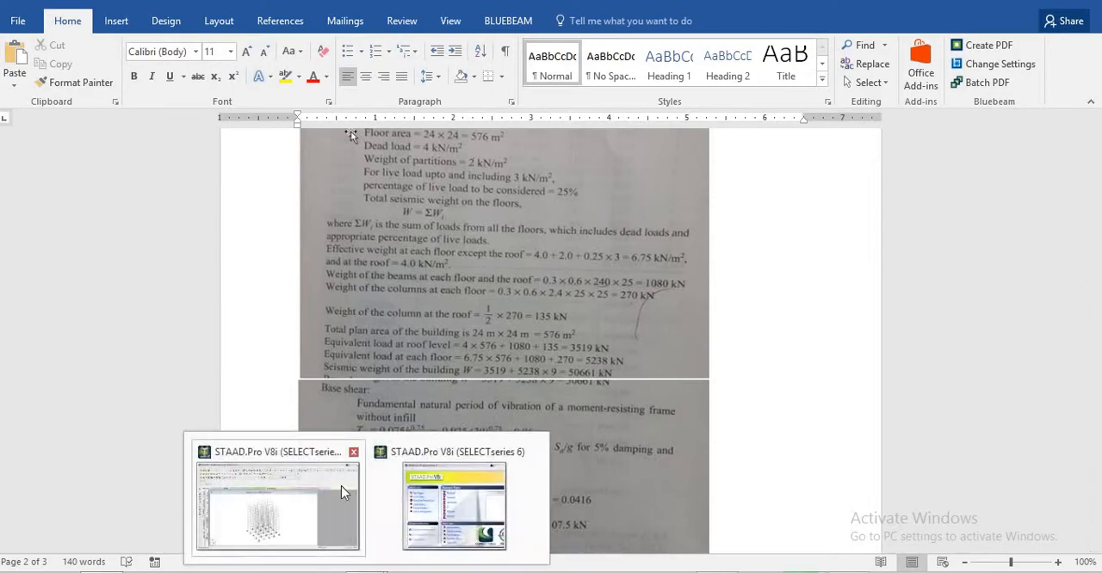
left_click(341, 486)
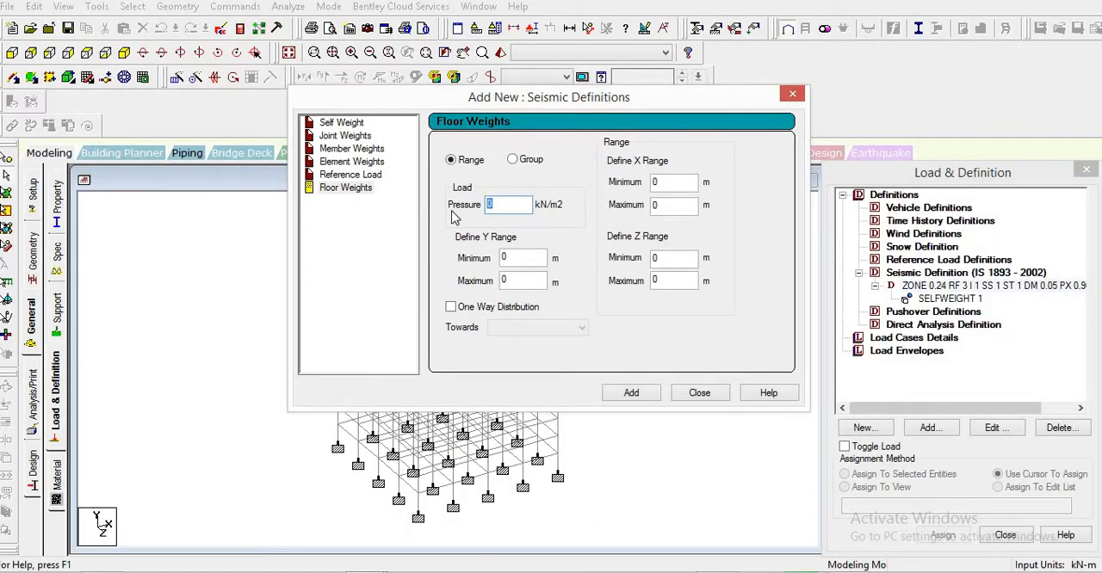
type("6.47")
type("75")
double_click(533, 255)
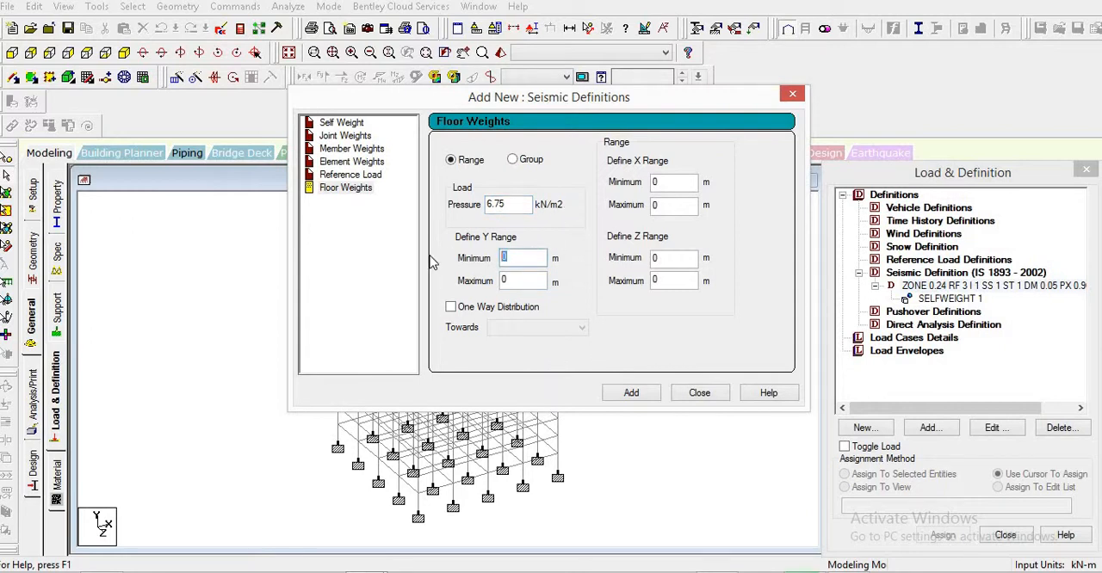
key("Tab")
type("27")
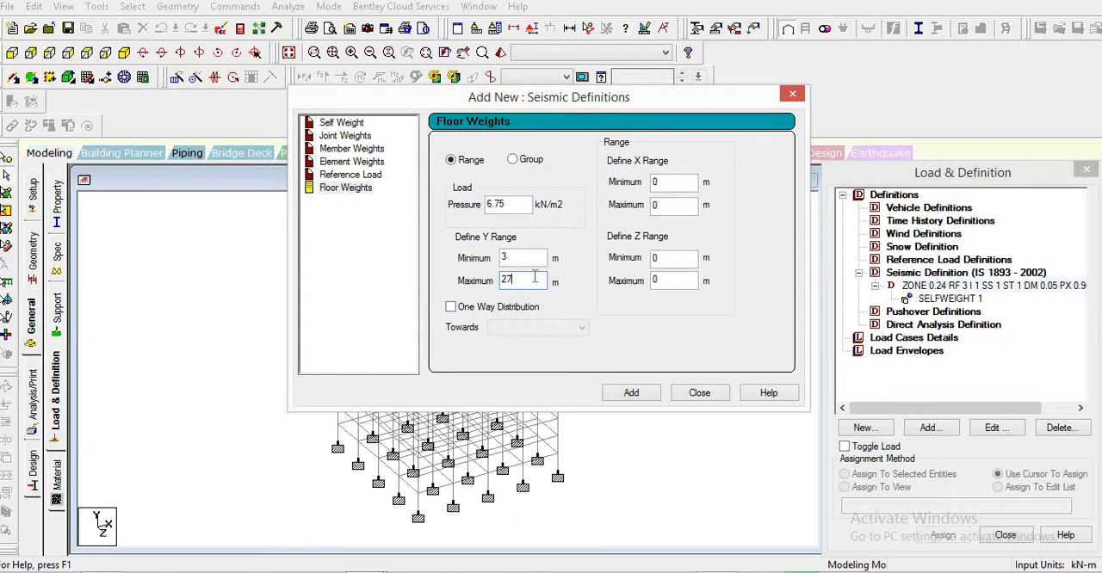
left_click(632, 393)
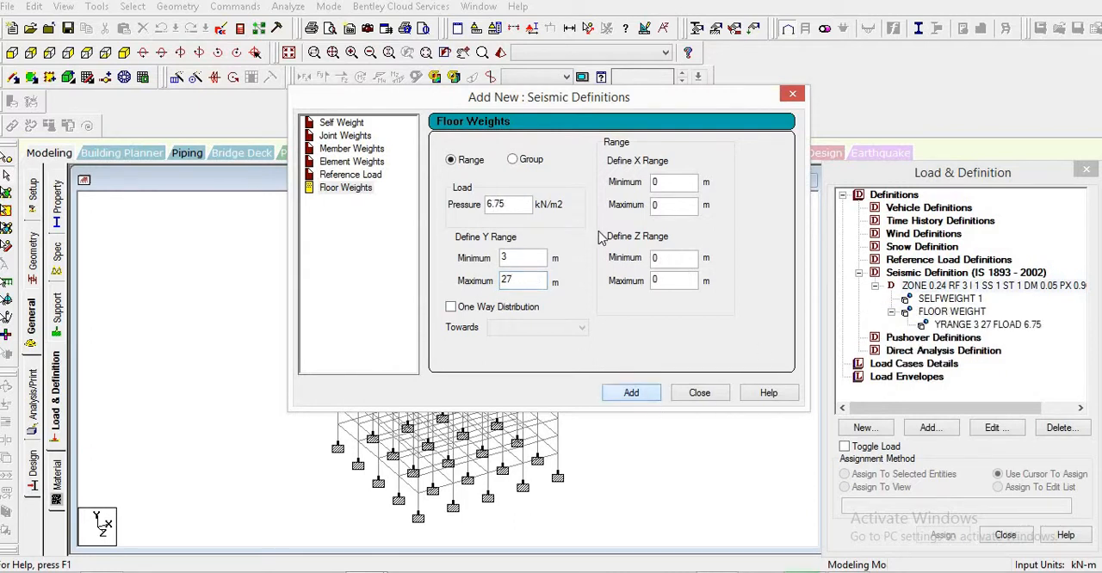
- Add a roof floor weight of 4 kN/m2 for the Y range 28 to 30 m and finish the seismic definition
left_click_drag(508, 205, 437, 200)
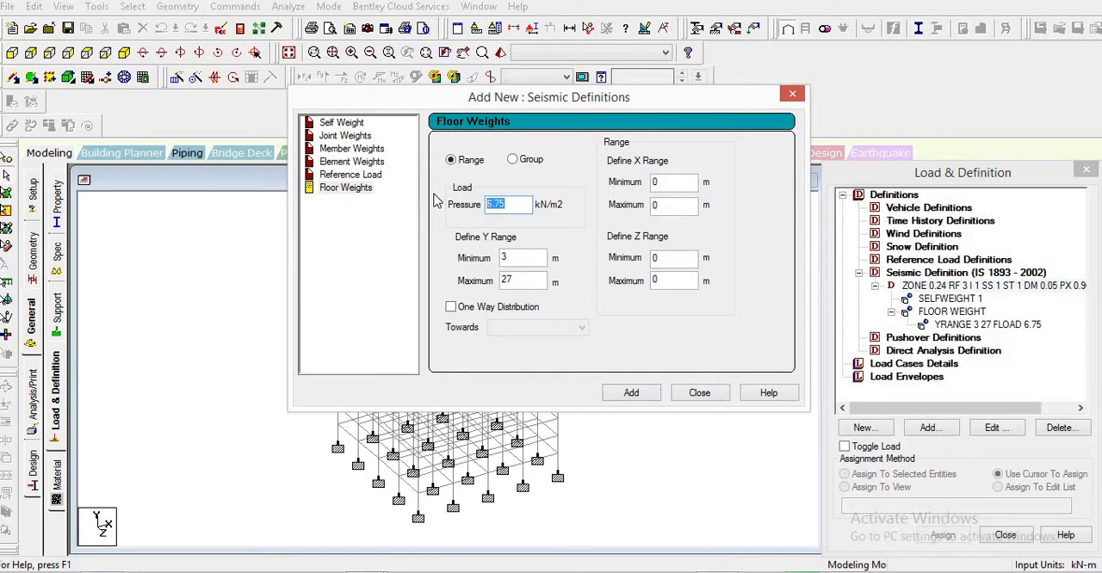
type("4")
type("28")
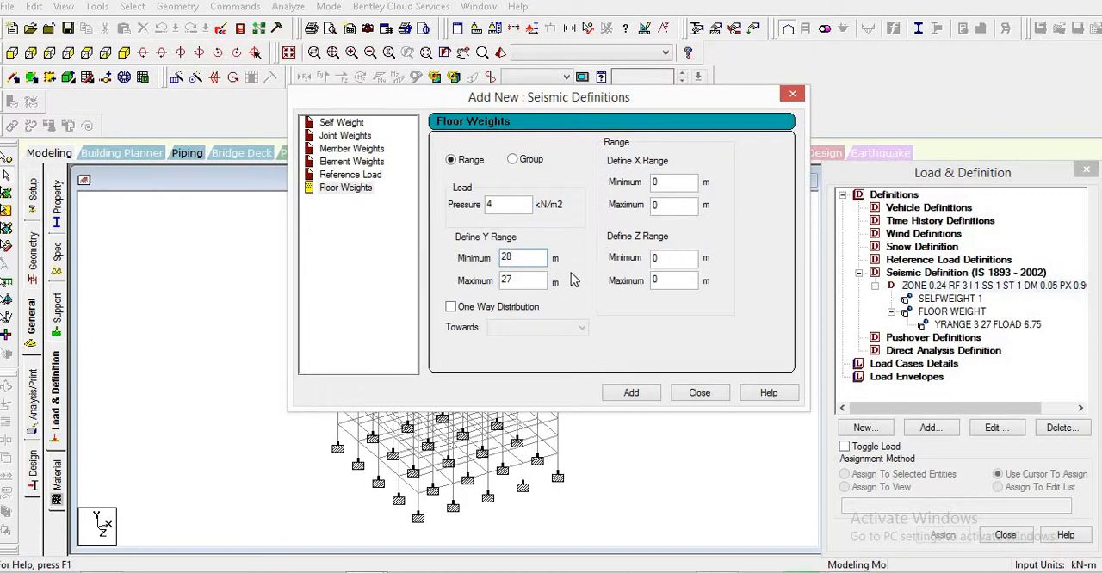
key("Tab")
type("3")
left_click(652, 395)
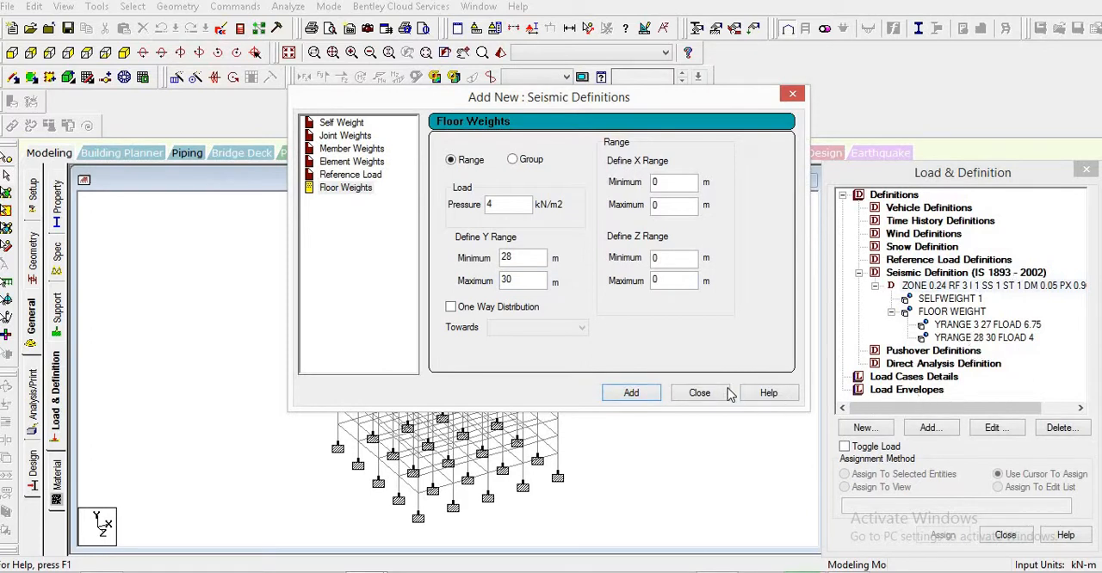
left_click(699, 392)
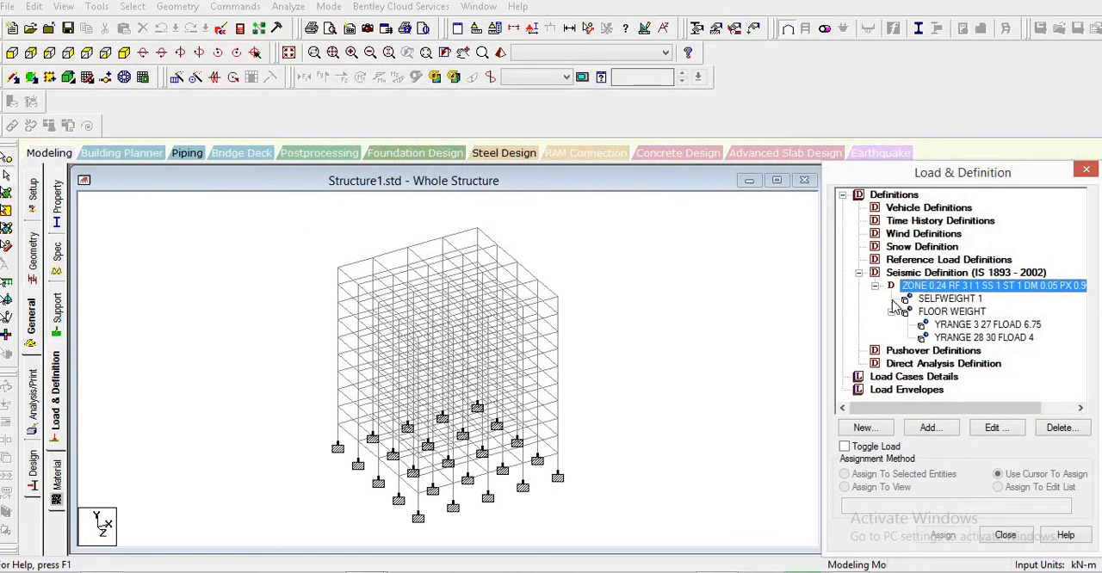
- Add a primary load case 1 of loading type Seismic titled EQx
left_click(882, 379)
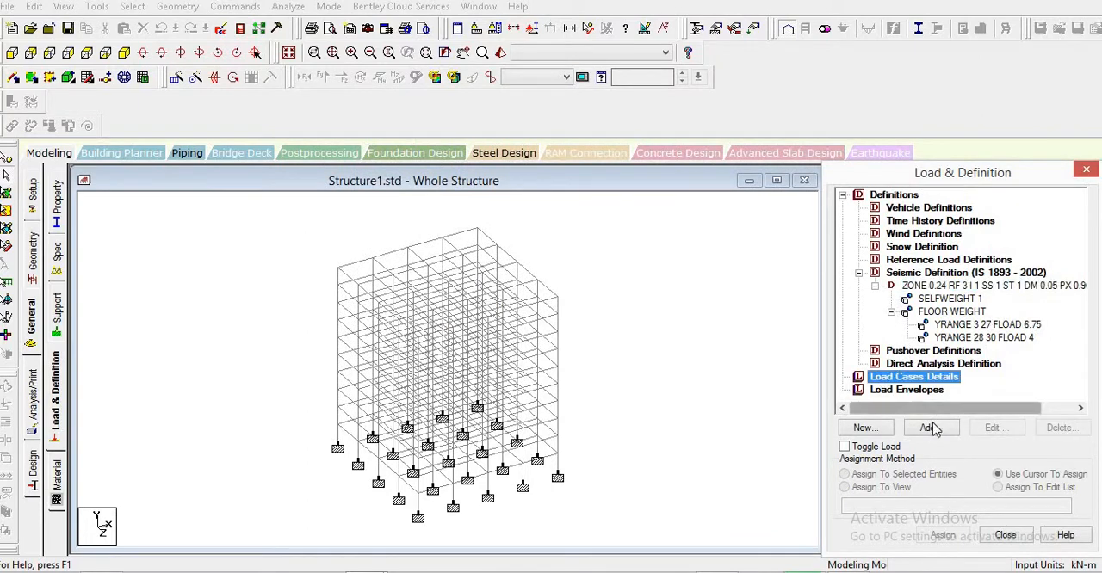
left_click(930, 427)
left_click(607, 191)
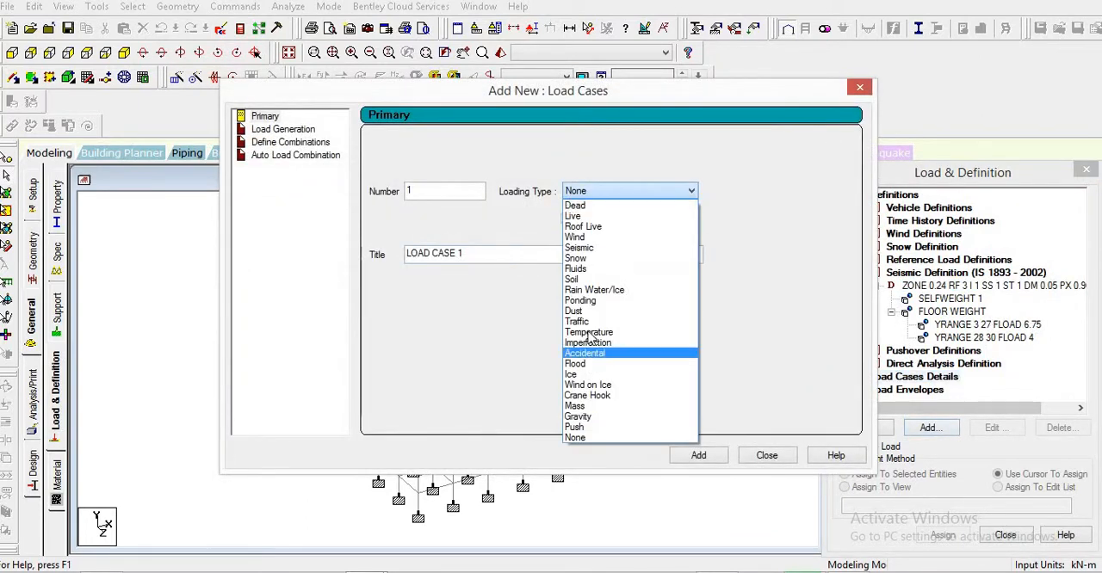
left_click(603, 249)
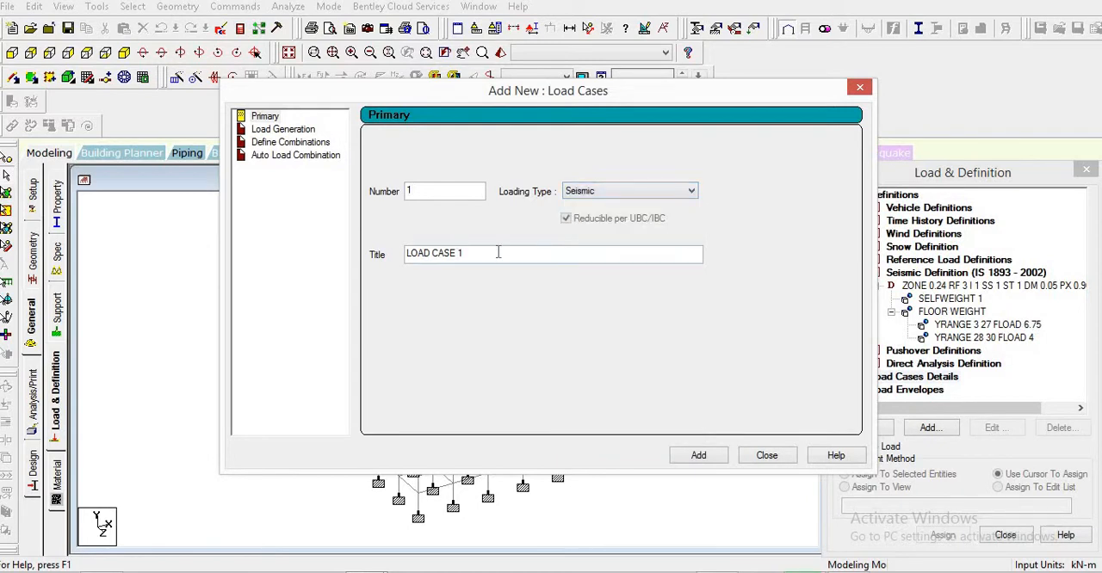
left_click_drag(497, 253, 403, 253)
type("E")
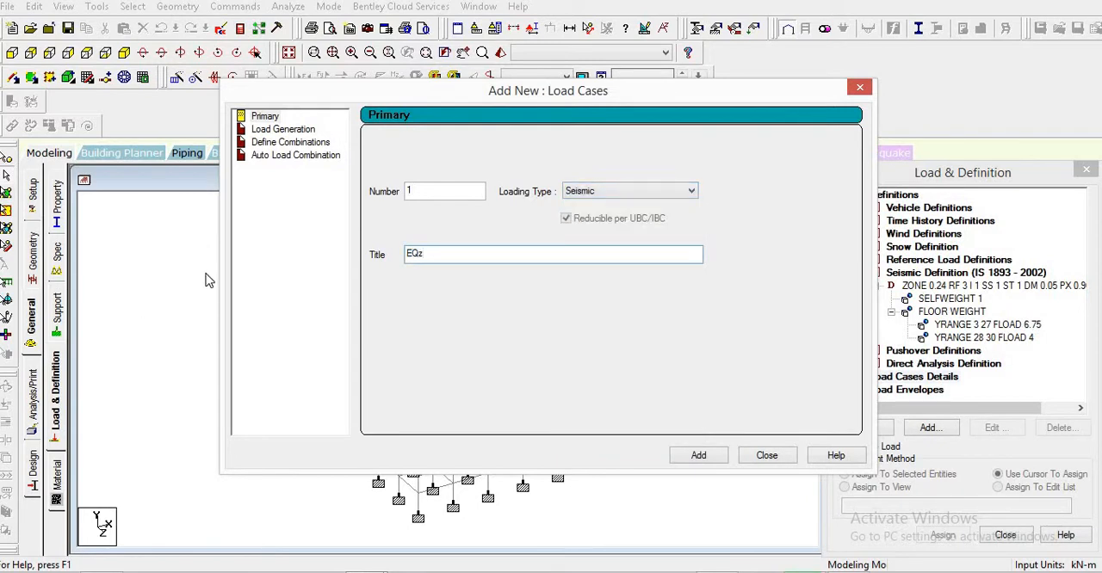
type("Qx")
left_click(720, 457)
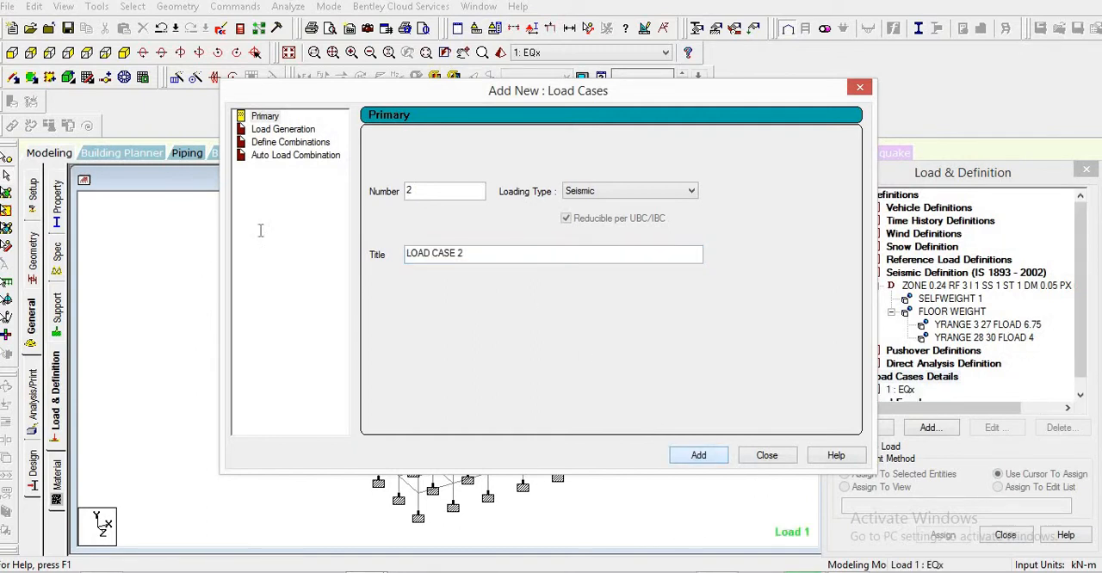
- Add a second seismic load case titled EQz
left_click_drag(484, 254, 175, 224)
type("E")
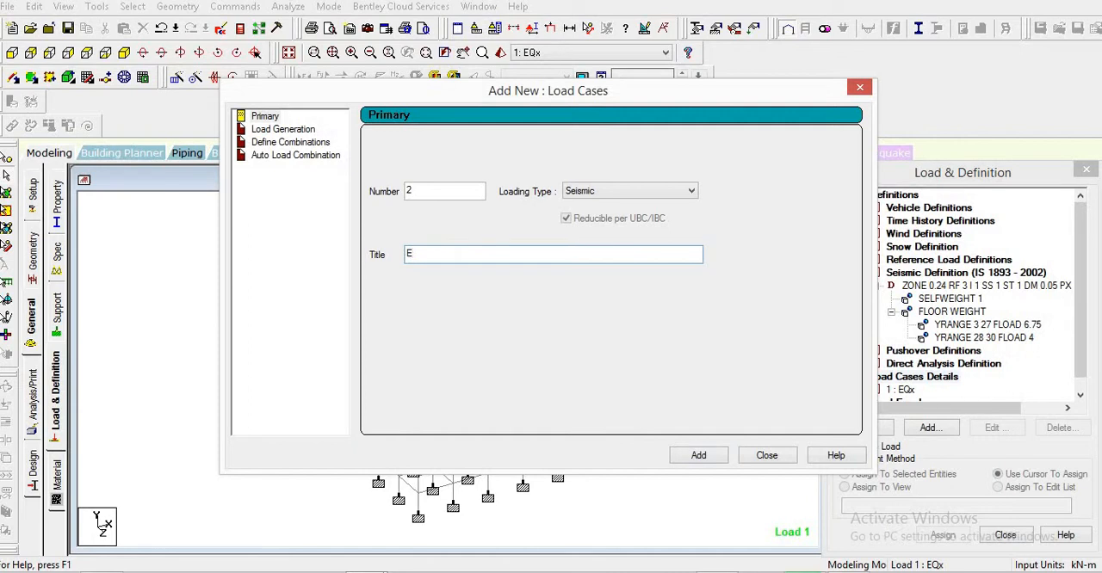
type("Qz")
left_click(710, 459)
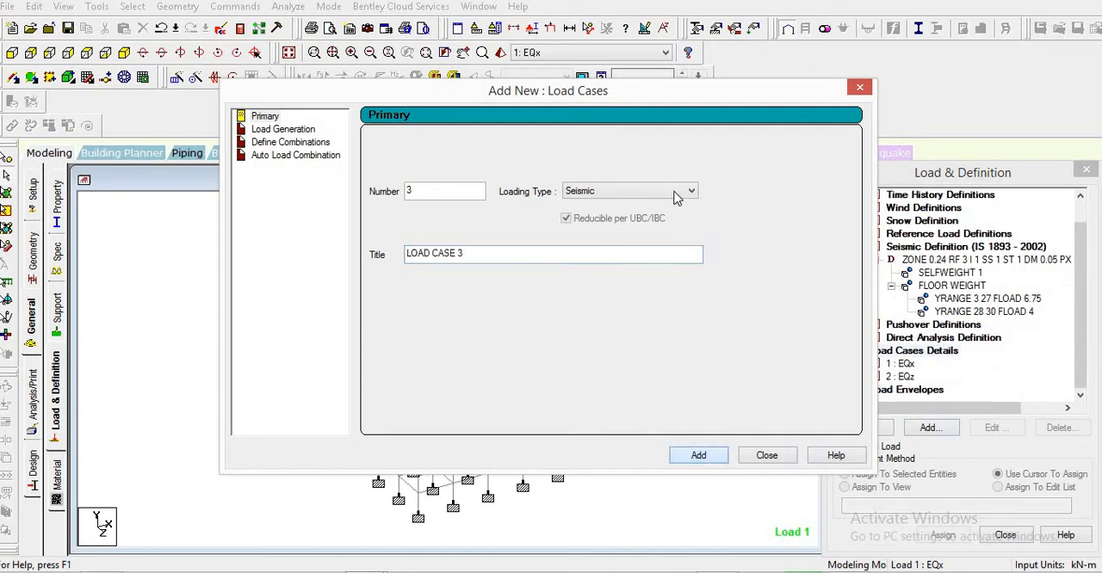
- Add load case 3 with loading type Dead and the title DL
left_click(679, 195)
left_click(639, 205)
key("Tab")
type("DL")
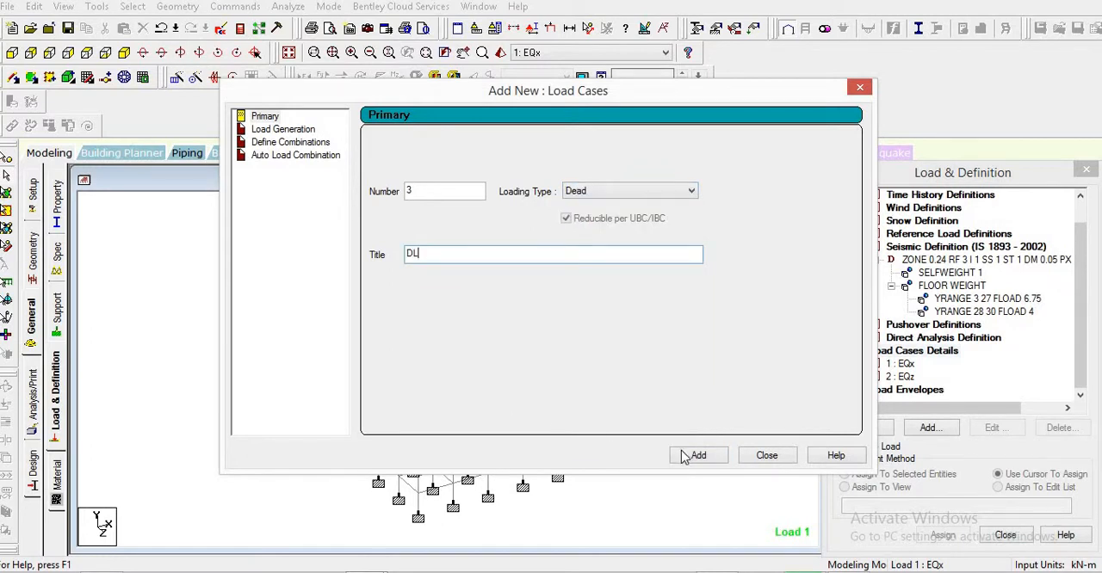
left_click(686, 456)
- Add load case 4 with loading type Live and the title LL
left_click(644, 197)
left_click(624, 212)
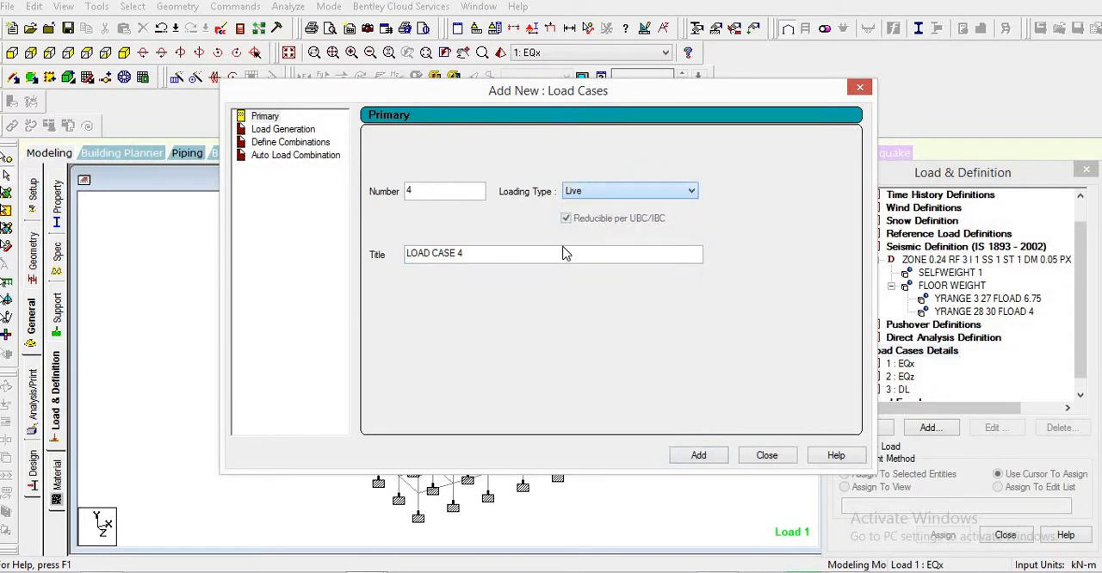
key("Tab")
type("LL")
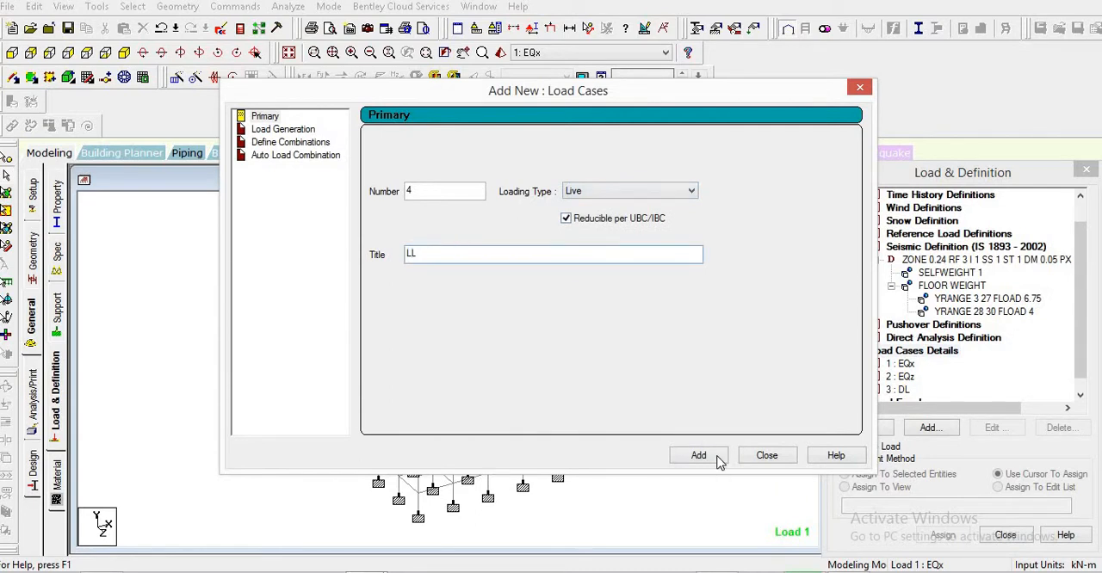
left_click(715, 456)
- Add load case 5 with loading type Roof Live and the title RLL, and finish creating load cases
left_click(684, 191)
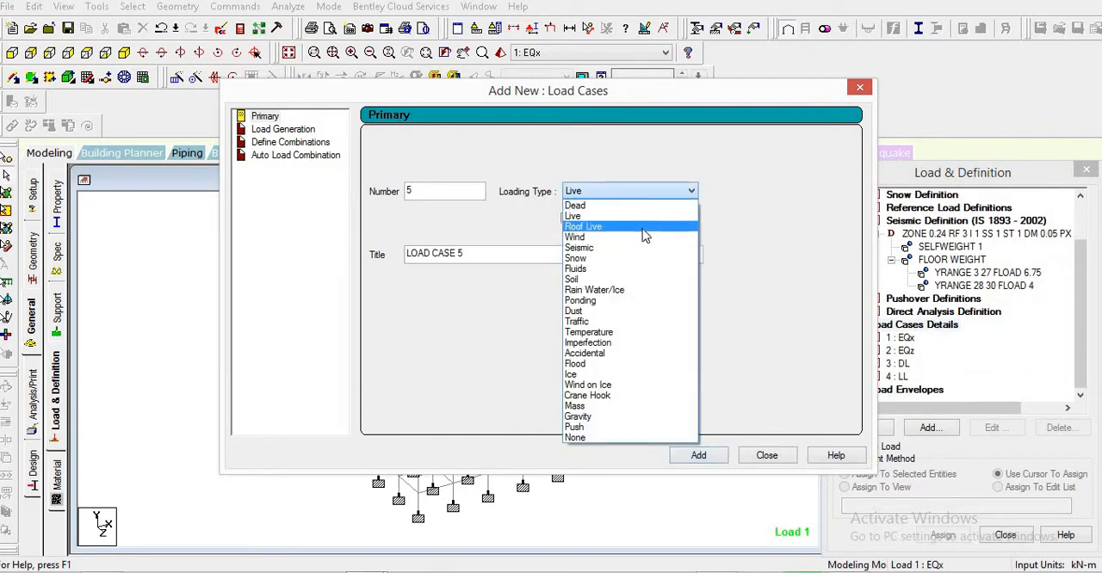
left_click(644, 230)
key("Tab")
type("R")
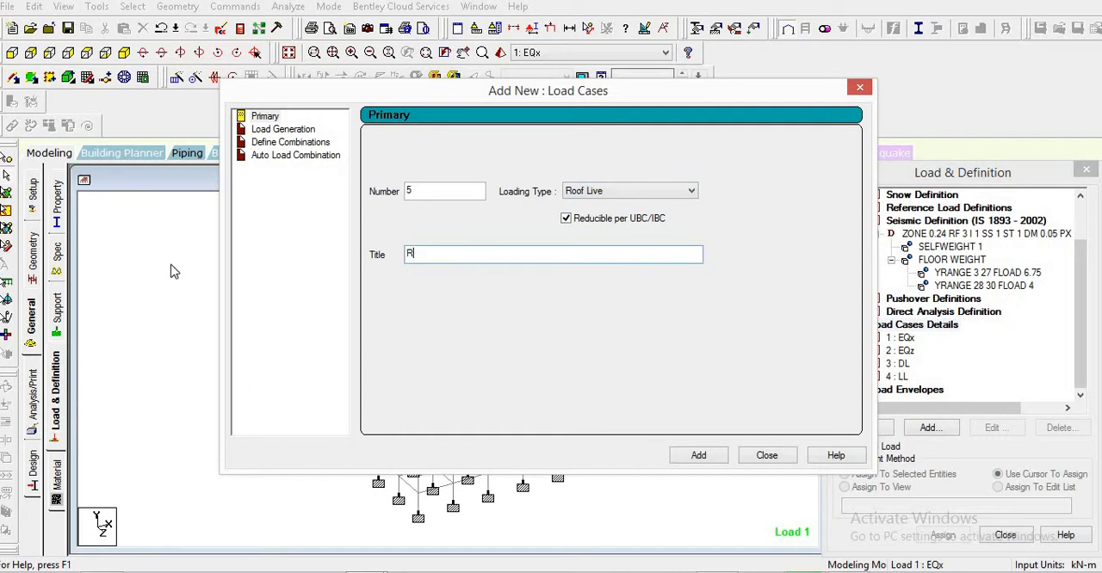
type("LL")
left_click(702, 456)
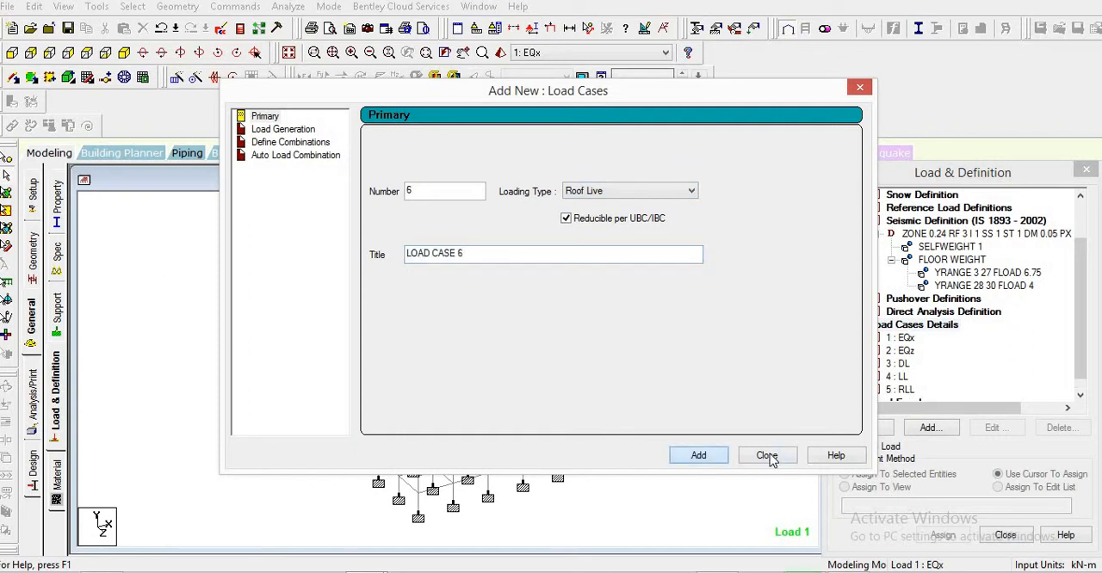
left_click(766, 455)
- Add a seismic load in the X direction with factor 1 to the EQx load case
left_click(900, 338)
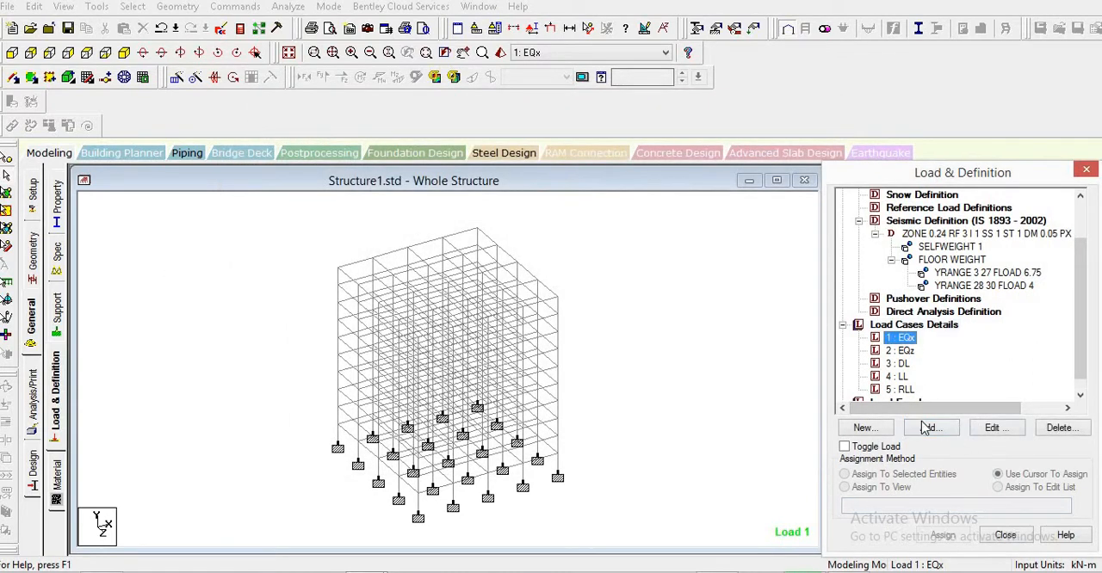
left_click(930, 427)
left_click_drag(468, 29, 380, 10)
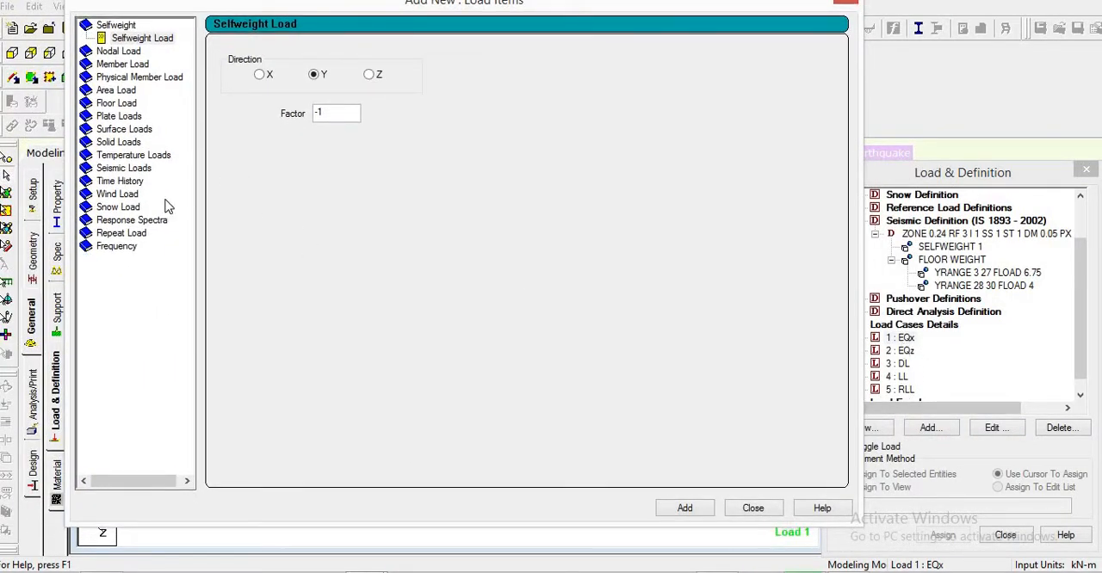
left_click(143, 169)
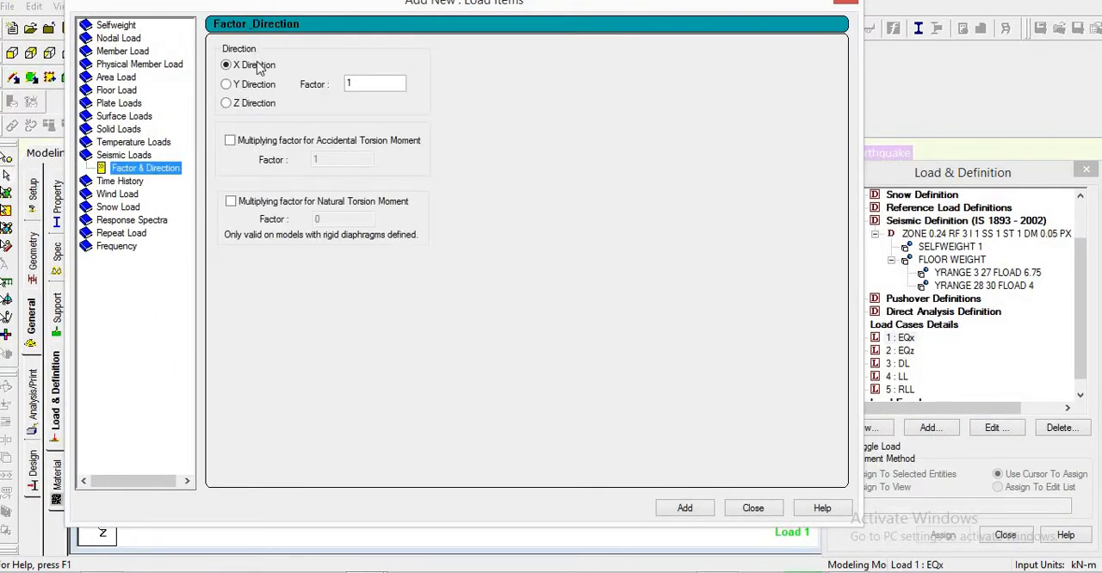
double_click(361, 83)
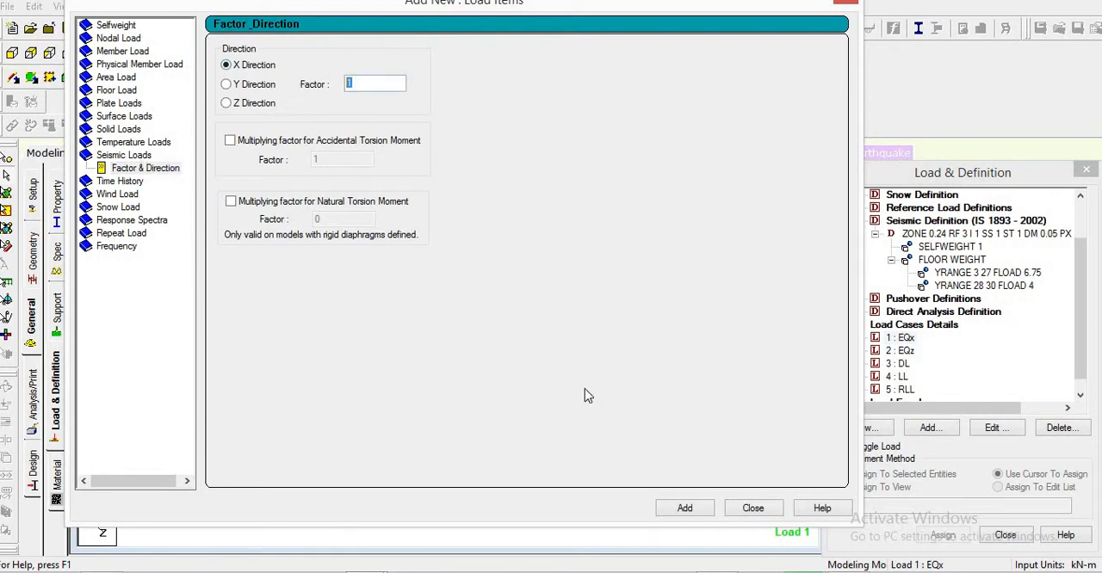
left_click(680, 510)
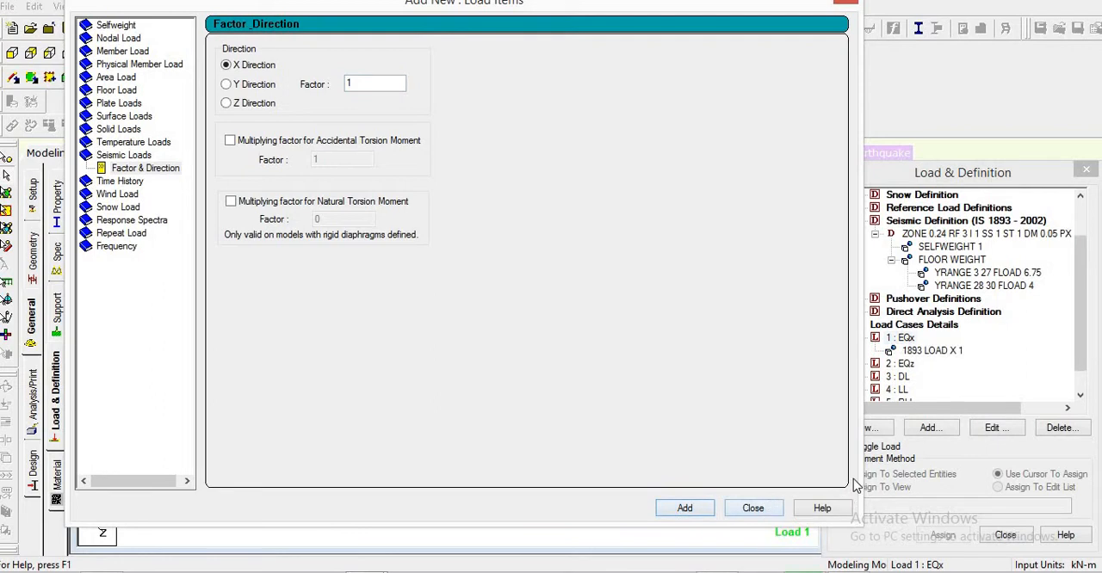
left_click(755, 508)
- Add a seismic load in the Z direction with factor 1 to the EQz load case
left_click(901, 365)
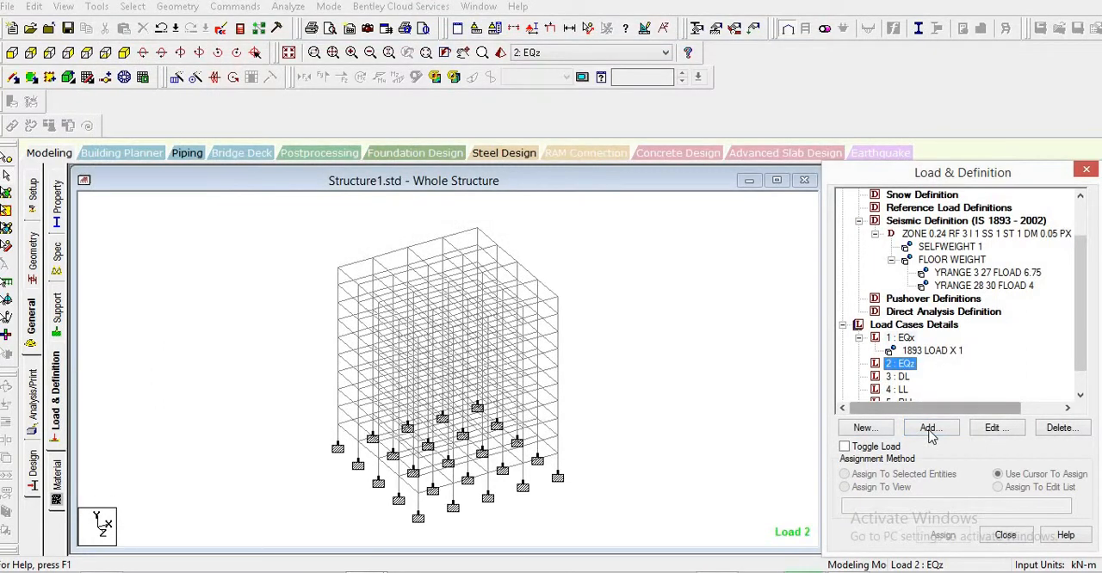
left_click(930, 428)
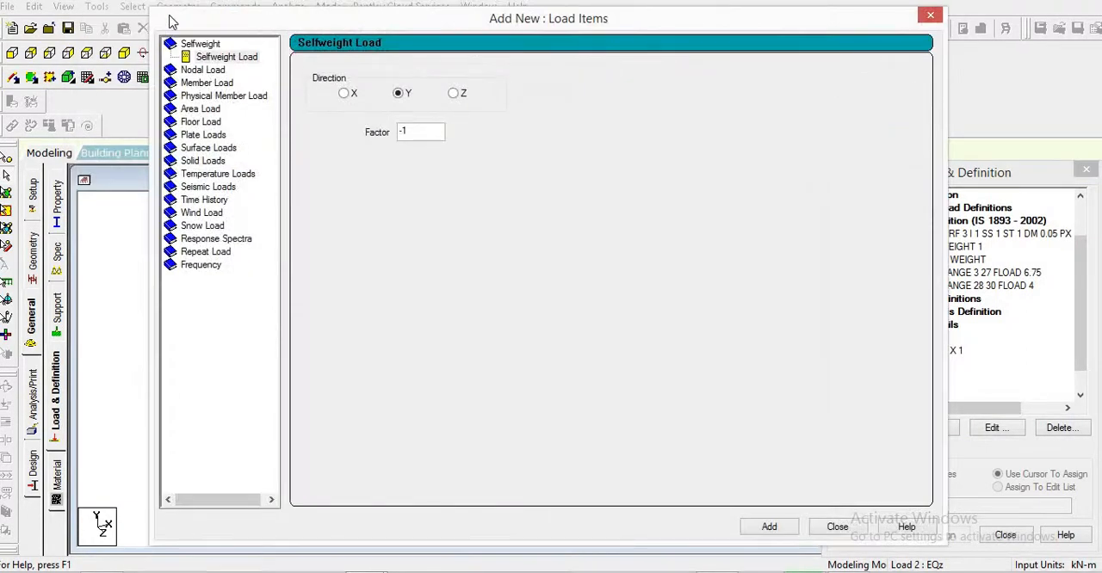
left_click_drag(315, 19, 177, 11)
left_click(70, 179)
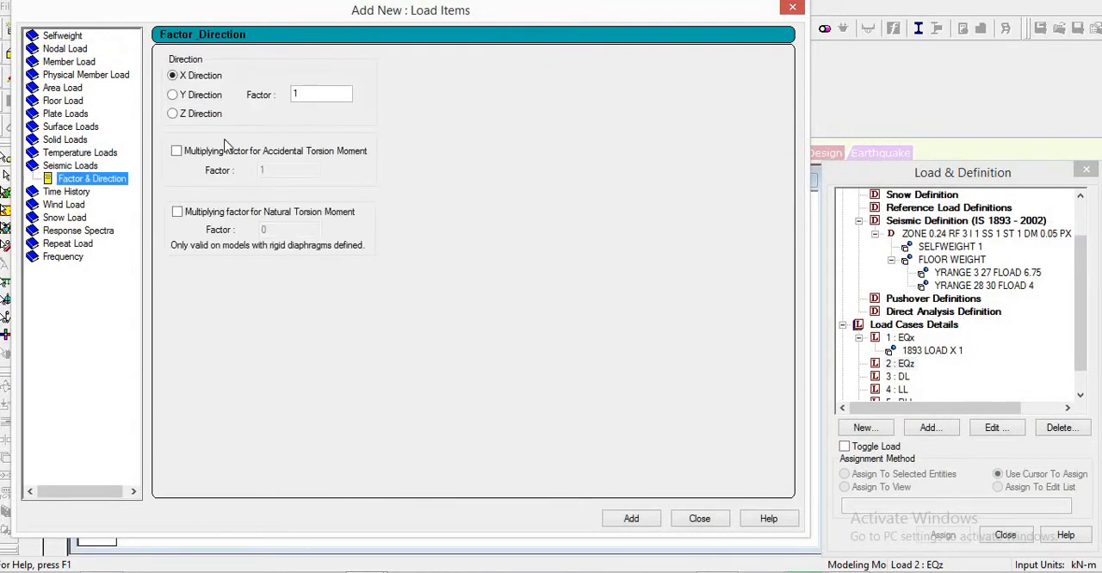
left_click(174, 113)
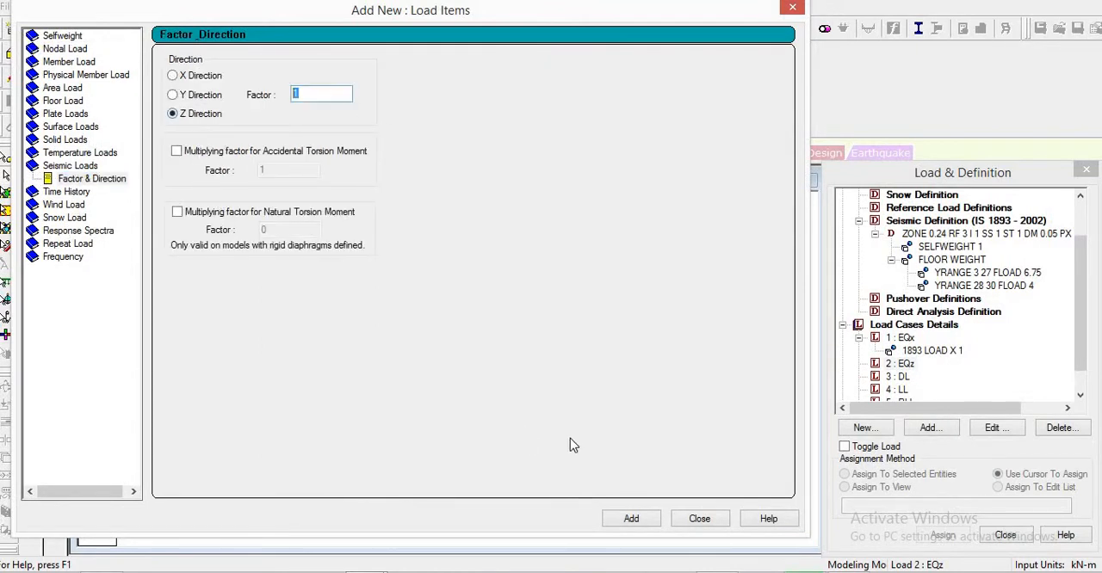
left_click(631, 520)
left_click(700, 519)
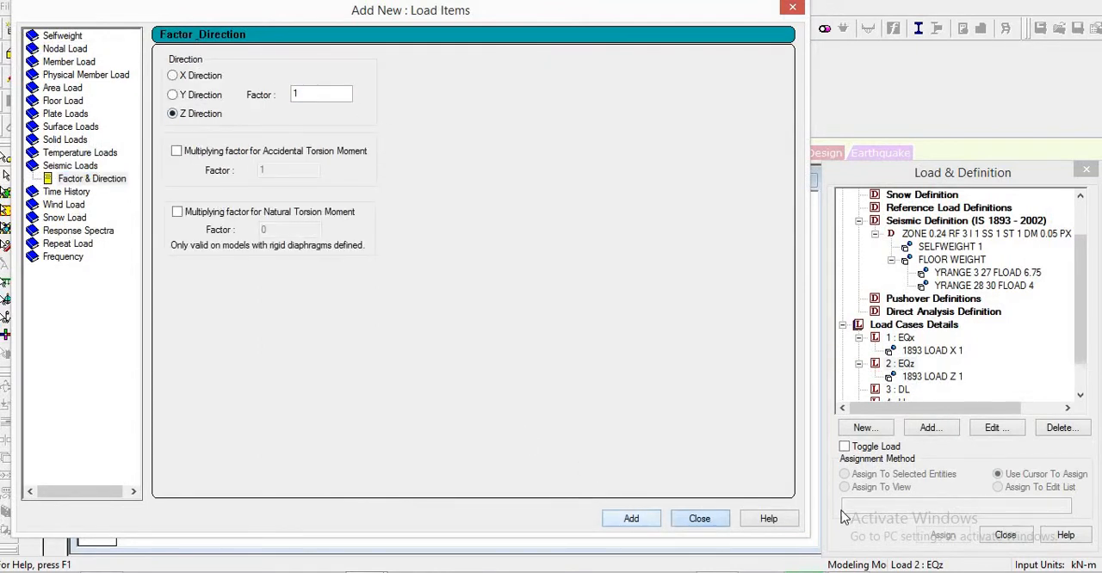
- Add a self weight load in the Y direction with factor -1 to the DL case, saving the modified structure
scroll(1076, 327, "down", 1)
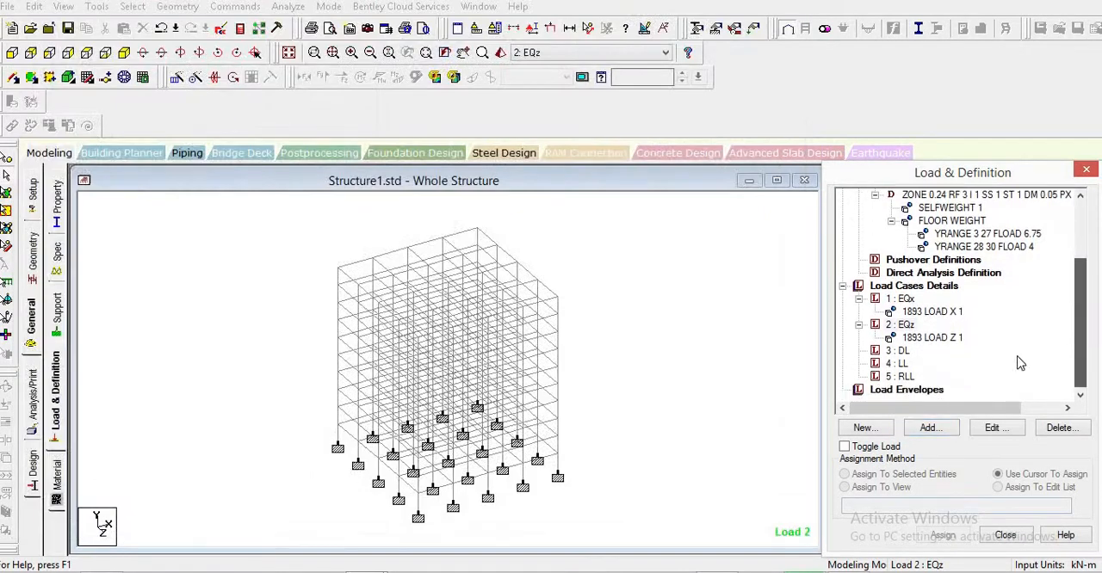
left_click(898, 351)
left_click(930, 428)
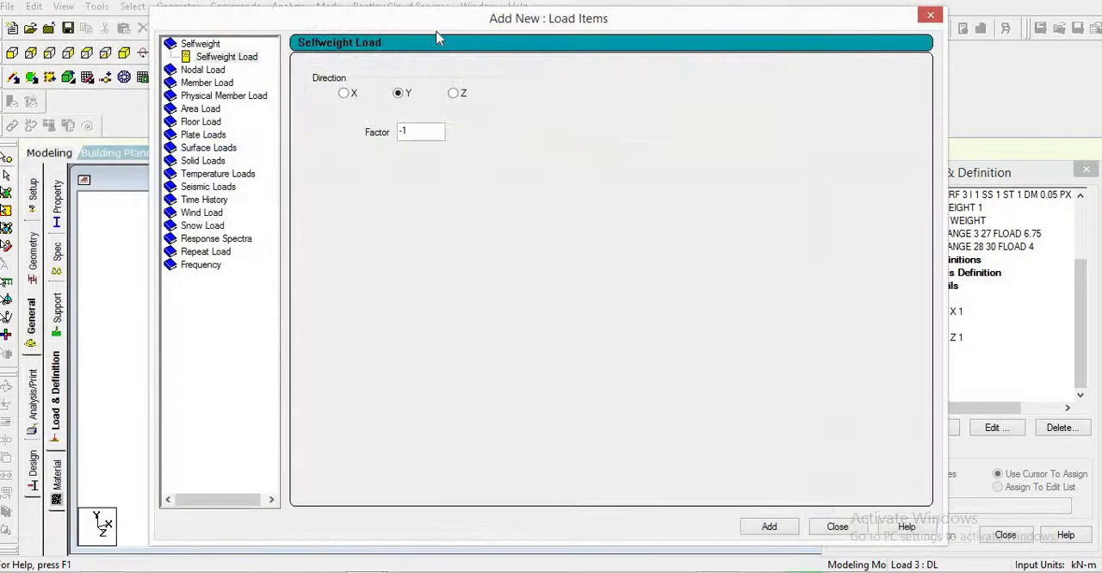
left_click(540, 320)
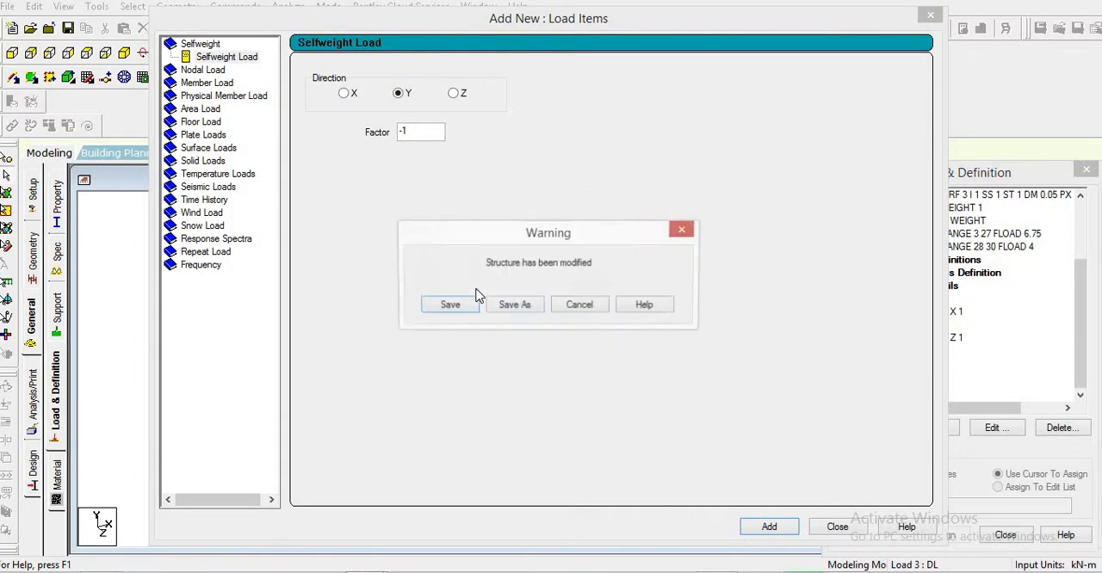
left_click(450, 305)
left_click_drag(523, 30, 381, 30)
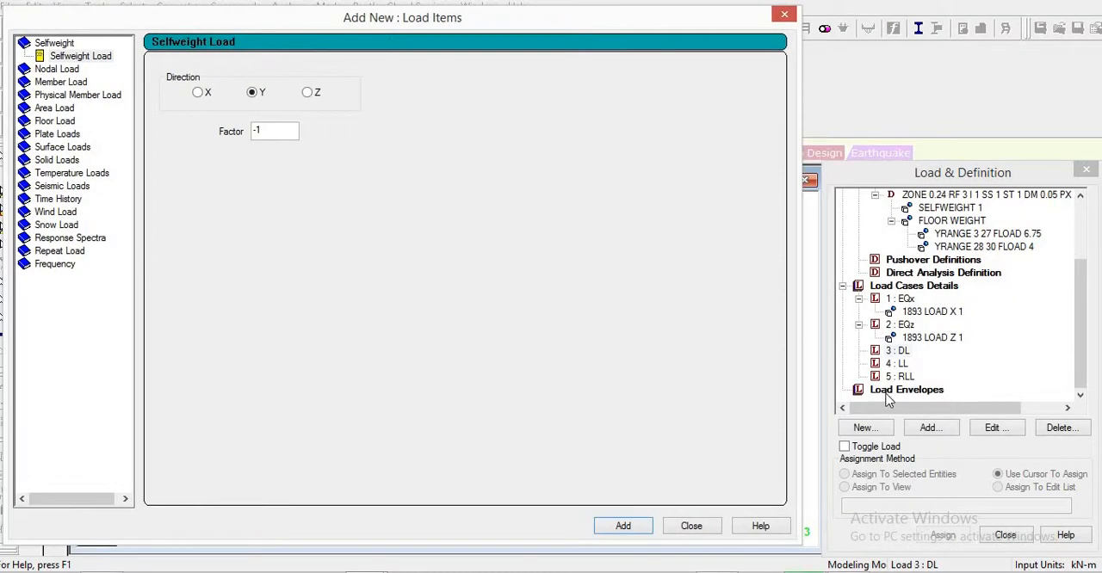
left_click(76, 58)
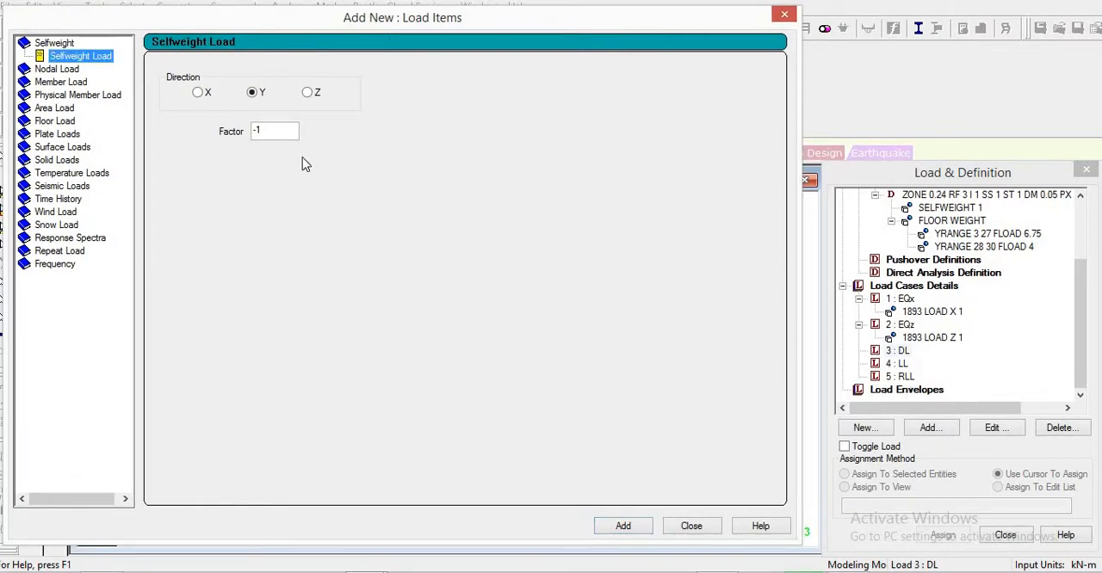
left_click(623, 527)
left_click(623, 526)
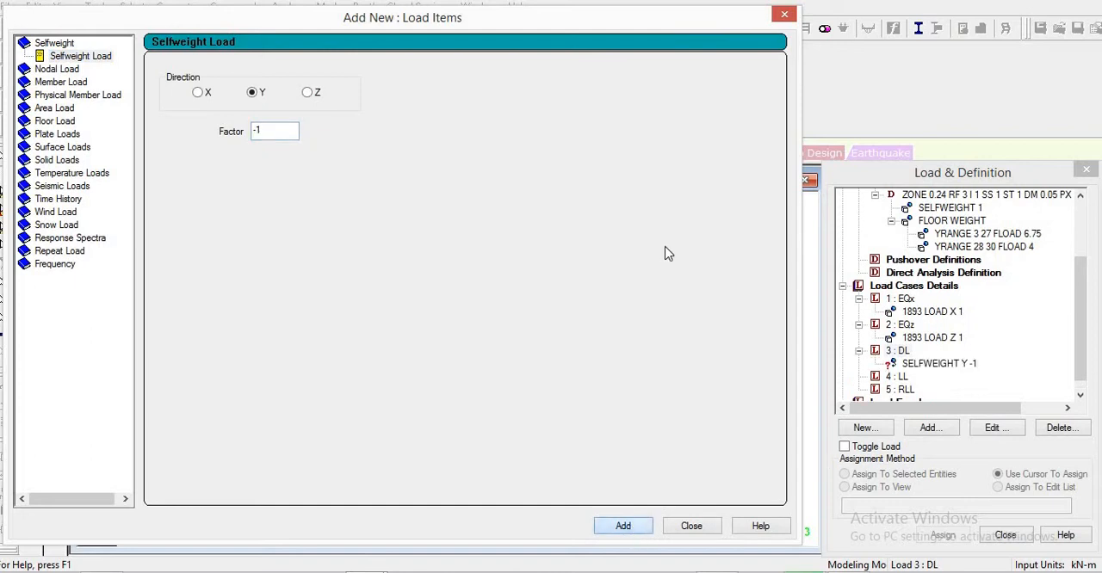
- Open the floor load definition for the DL case and look up the slab dead load and partition weight in the Word problem statement
left_click(69, 124)
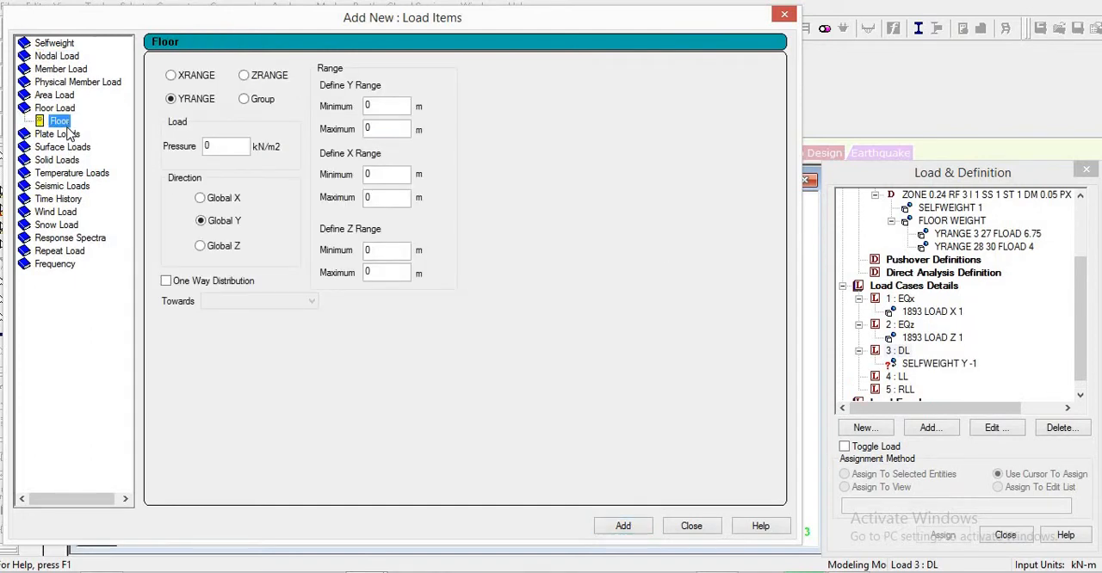
double_click(218, 144)
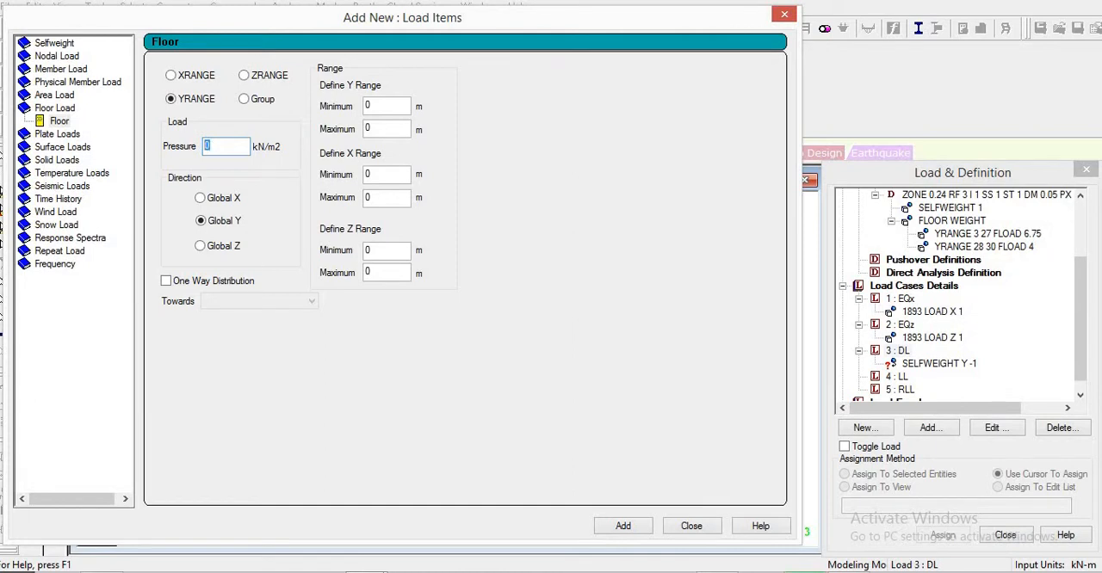
key("alt+Tab")
scroll(517, 237, "up", 4)
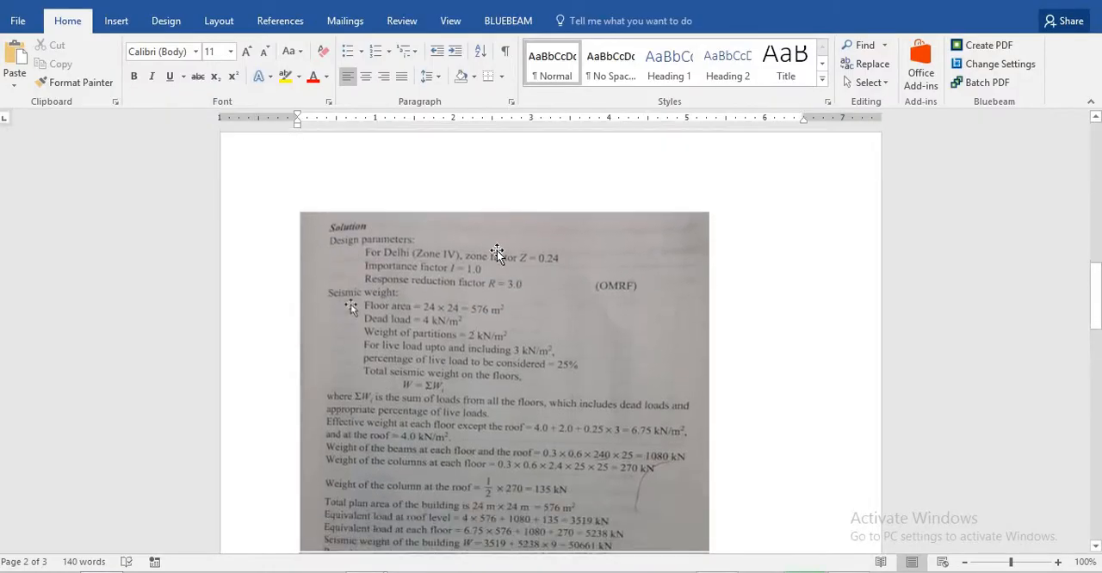
scroll(523, 294, "up", 3)
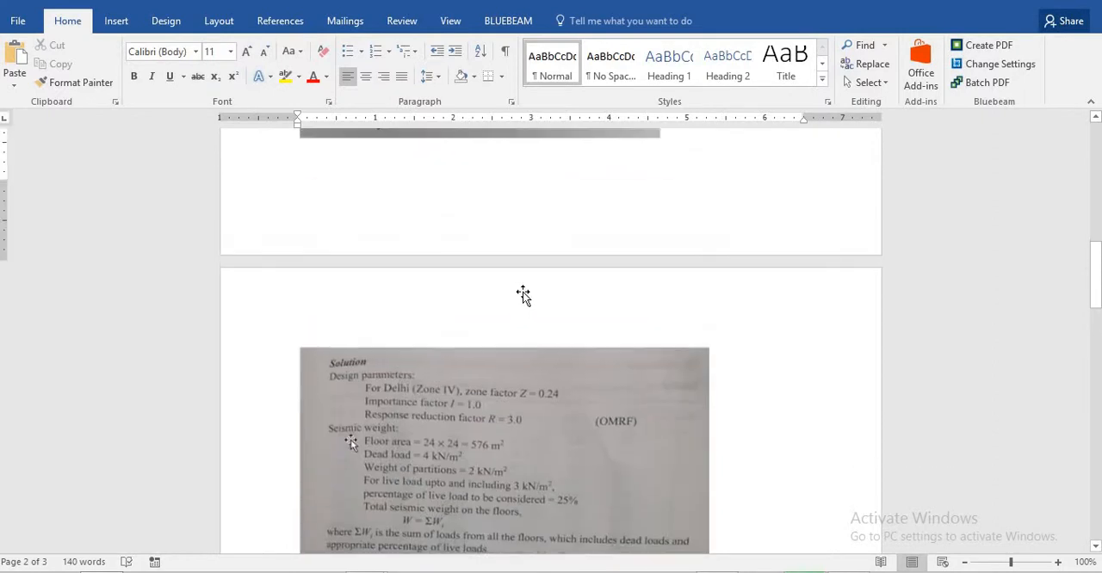
scroll(524, 295, "up", 10)
scroll(439, 301, "down", 3)
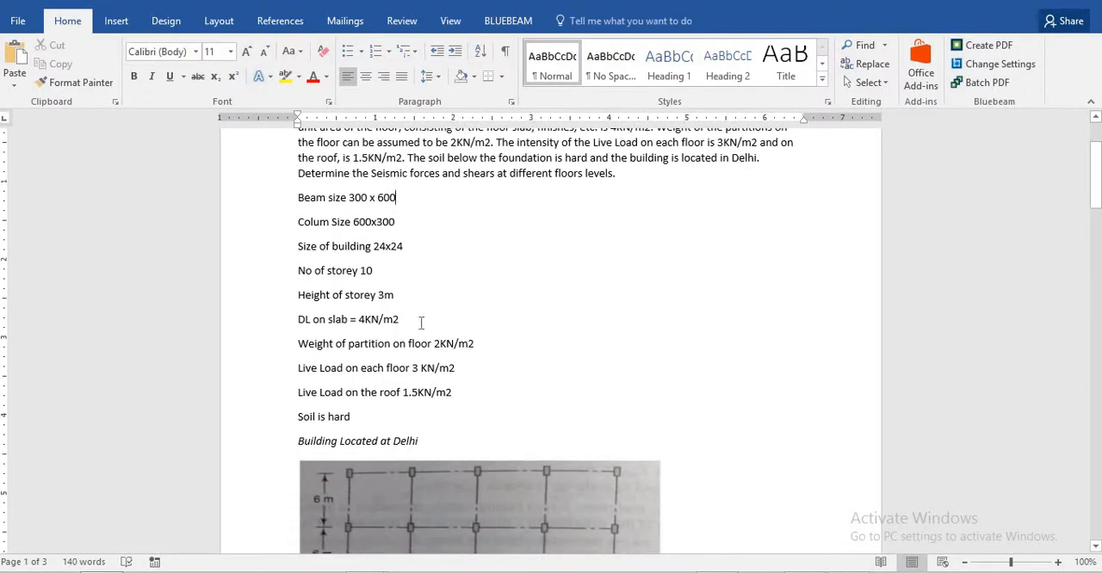
left_click_drag(421, 322, 351, 321)
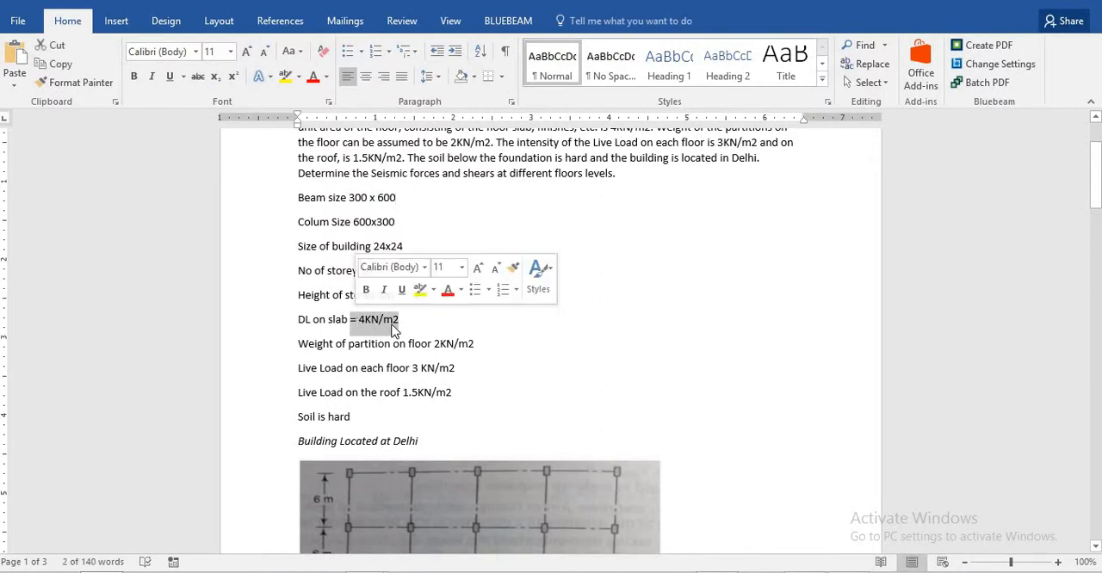
left_click(457, 334)
left_click_drag(464, 340, 433, 341)
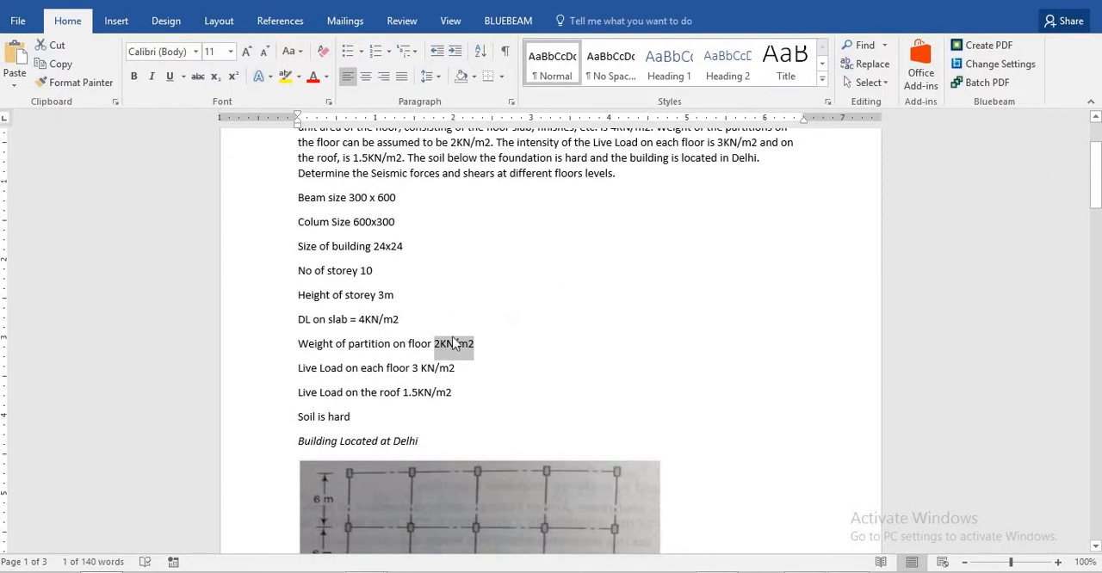
key("alt+Tab")
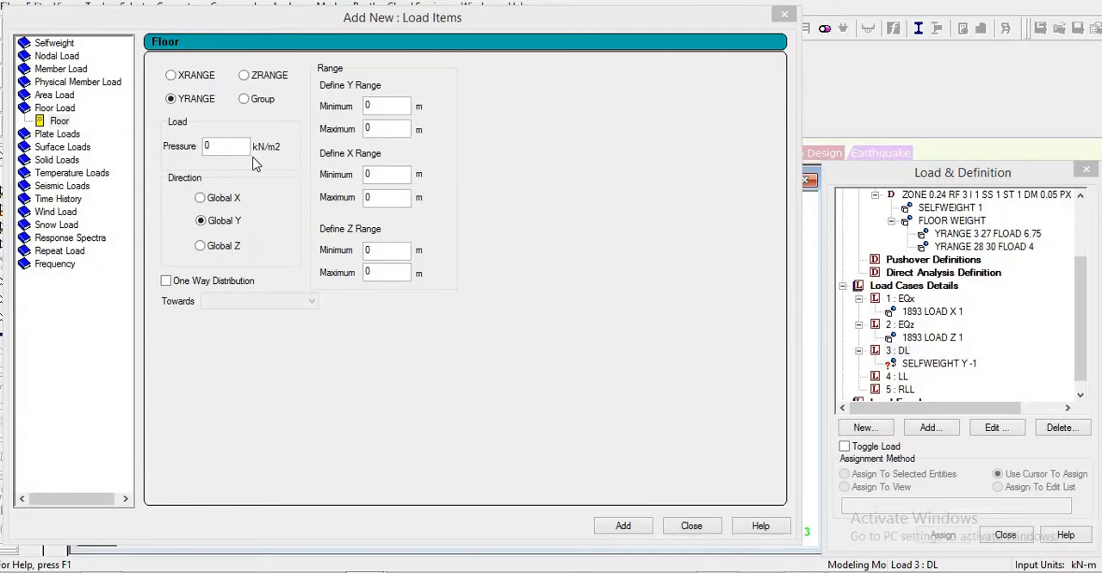
- Add a floor load of -6 kN/m2 in global Y over the Y range 3 to 27 m to the DL case
left_click_drag(241, 145, 94, 152)
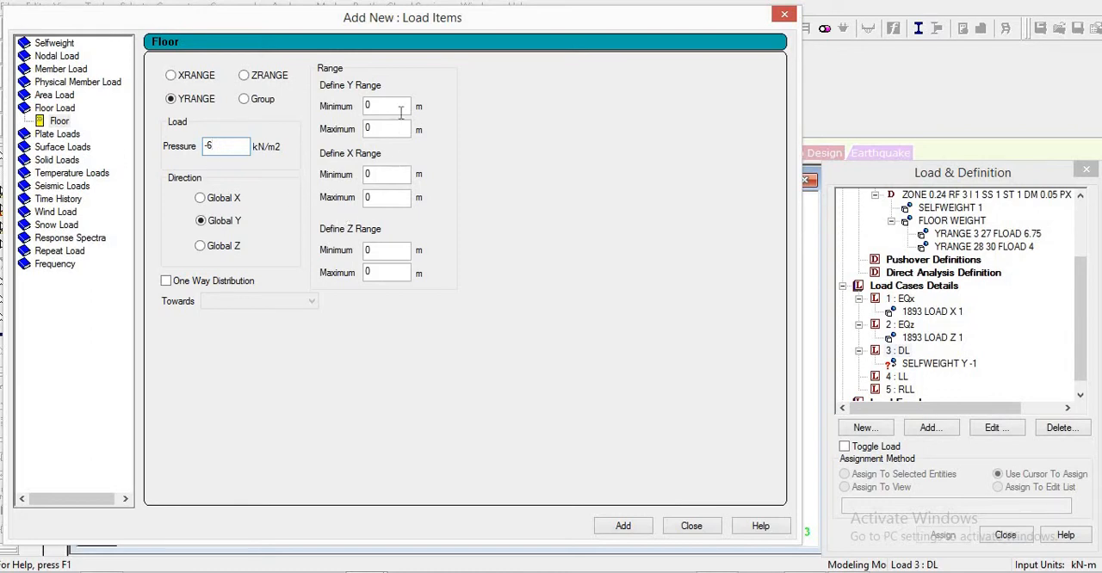
left_click_drag(362, 104, 341, 106)
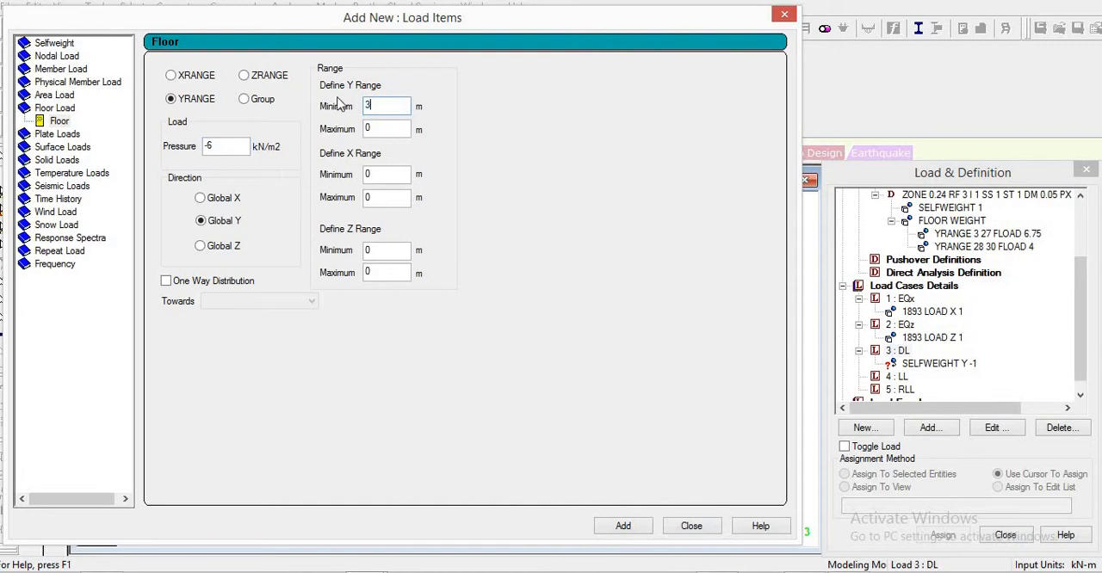
key("Tab")
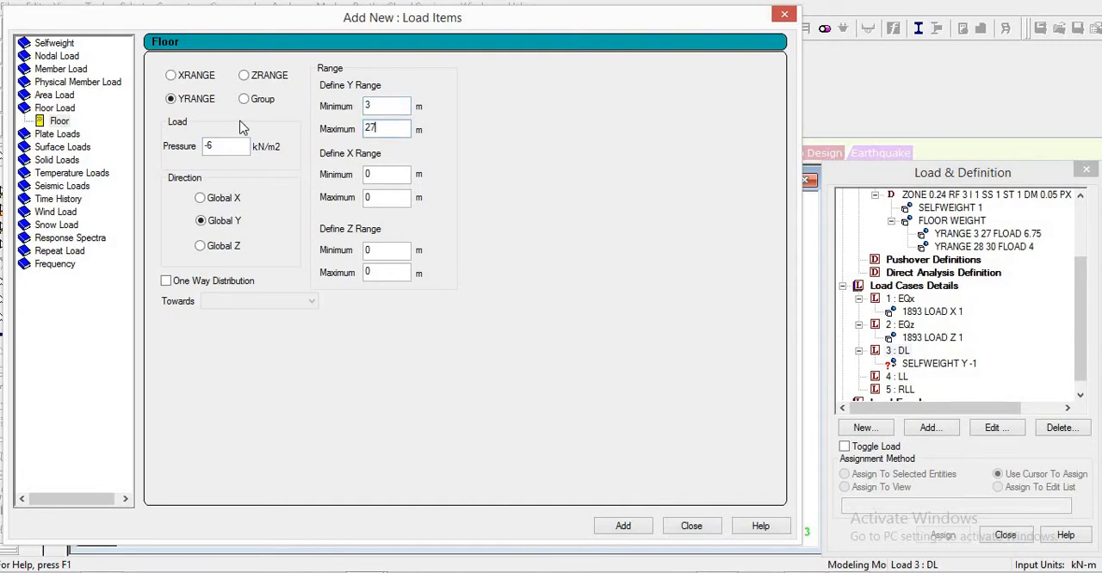
left_click(624, 527)
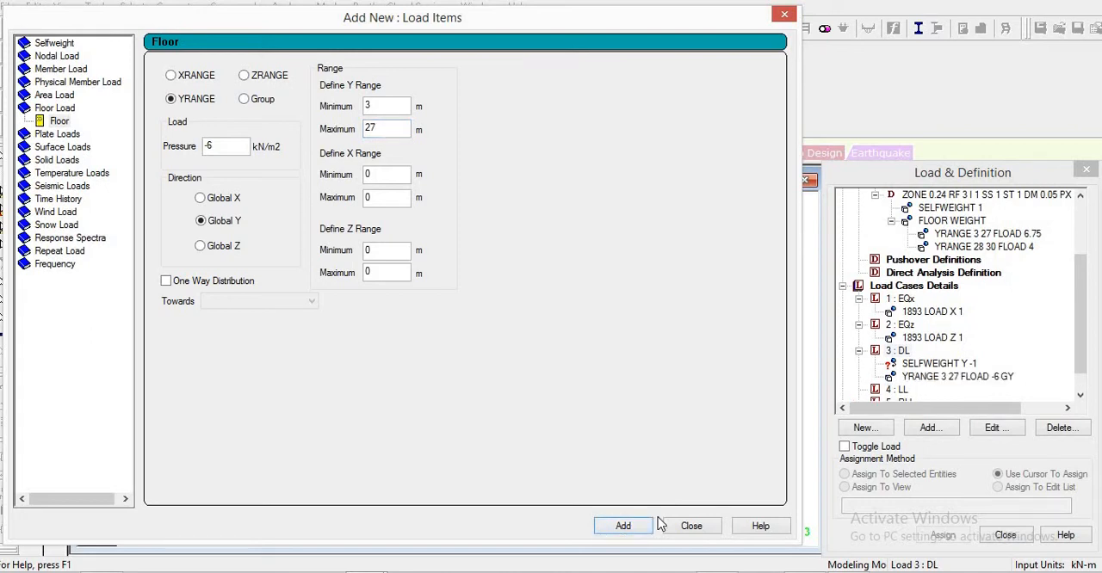
left_click(720, 526)
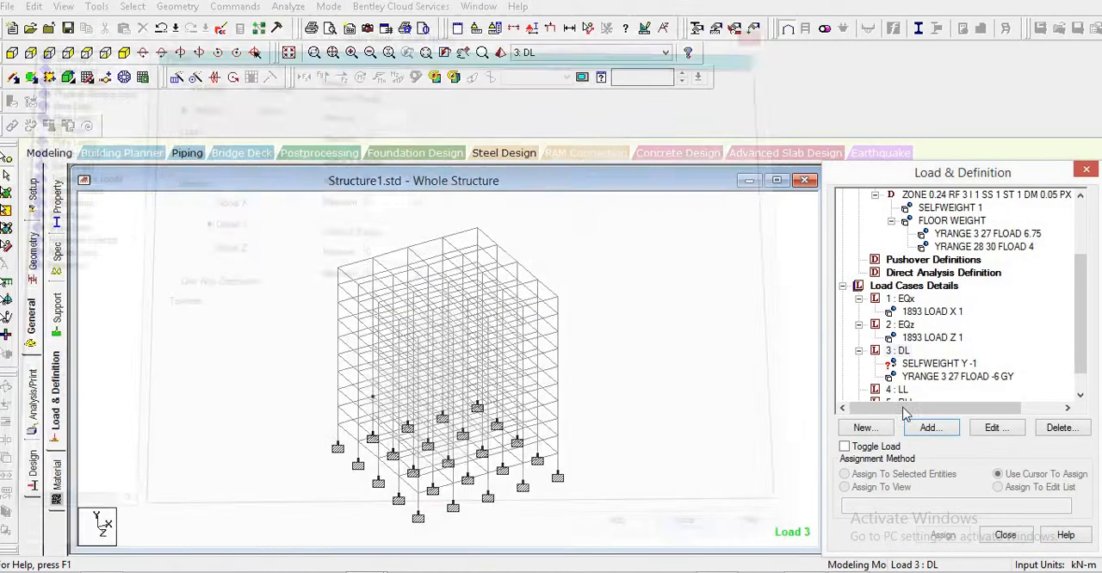
- Assign the DL self weight load to all members using Assign To View
left_click(914, 363)
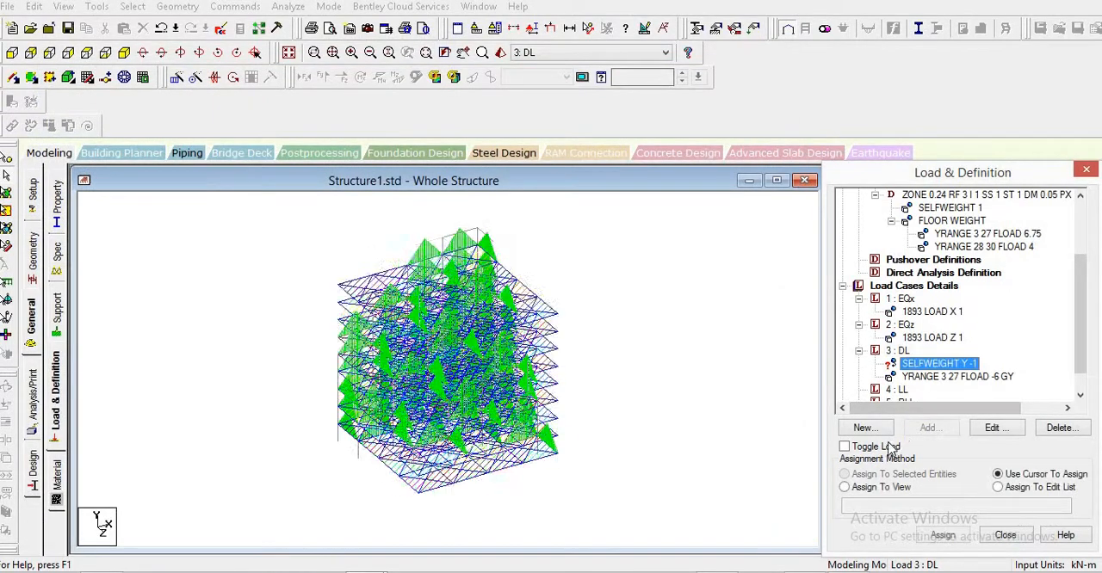
left_click(880, 488)
left_click(943, 536)
left_click(978, 402)
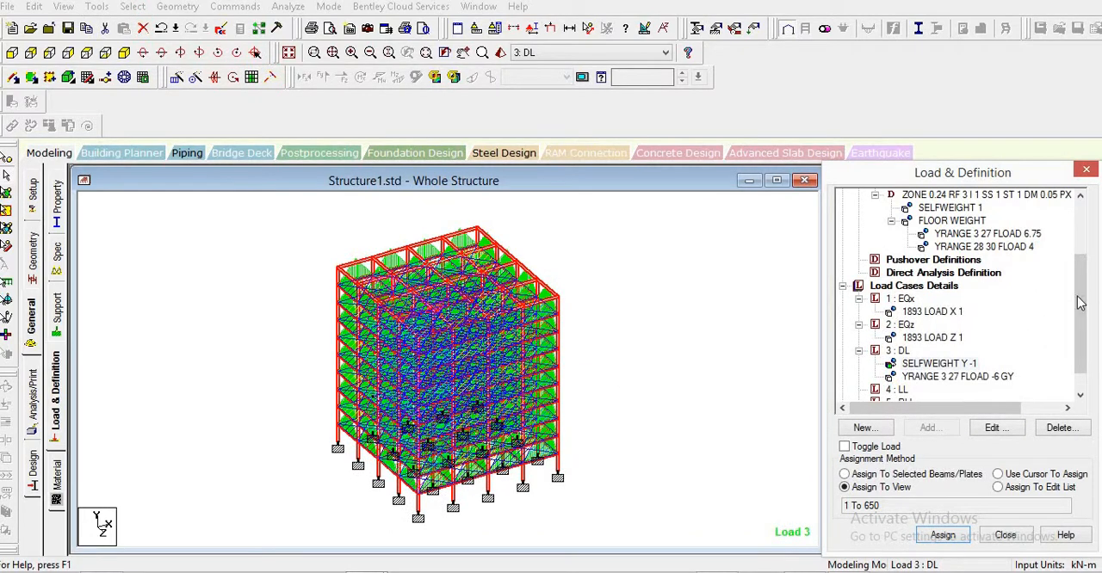
- Add the floor live load from the Word document to the LL case as -3 kN/m2 in global Y over the Y range 3 to 27 m
left_click_drag(1078, 297, 1070, 351)
left_click(890, 366)
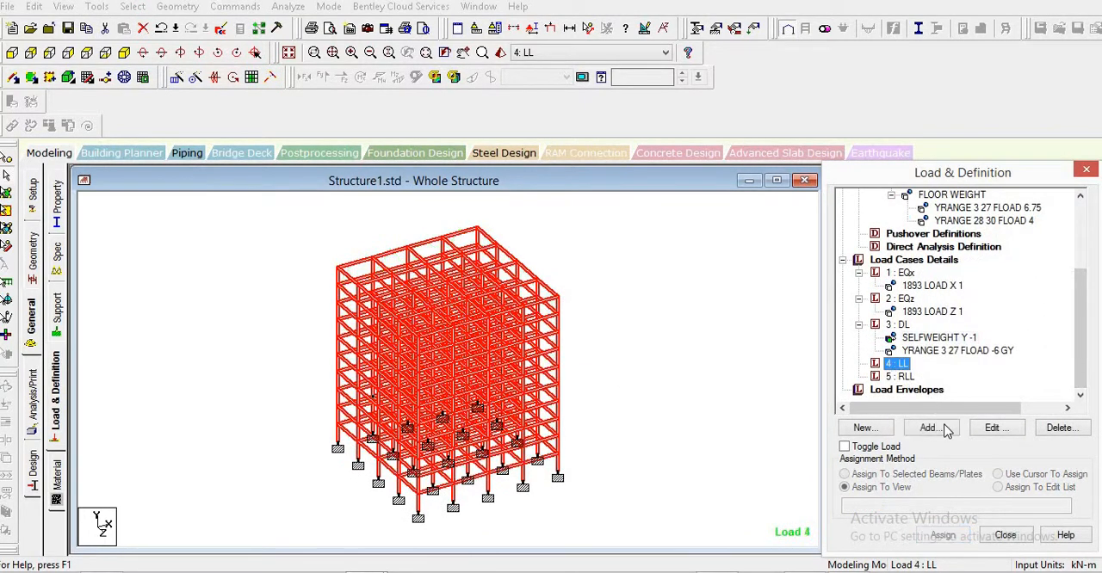
left_click(930, 428)
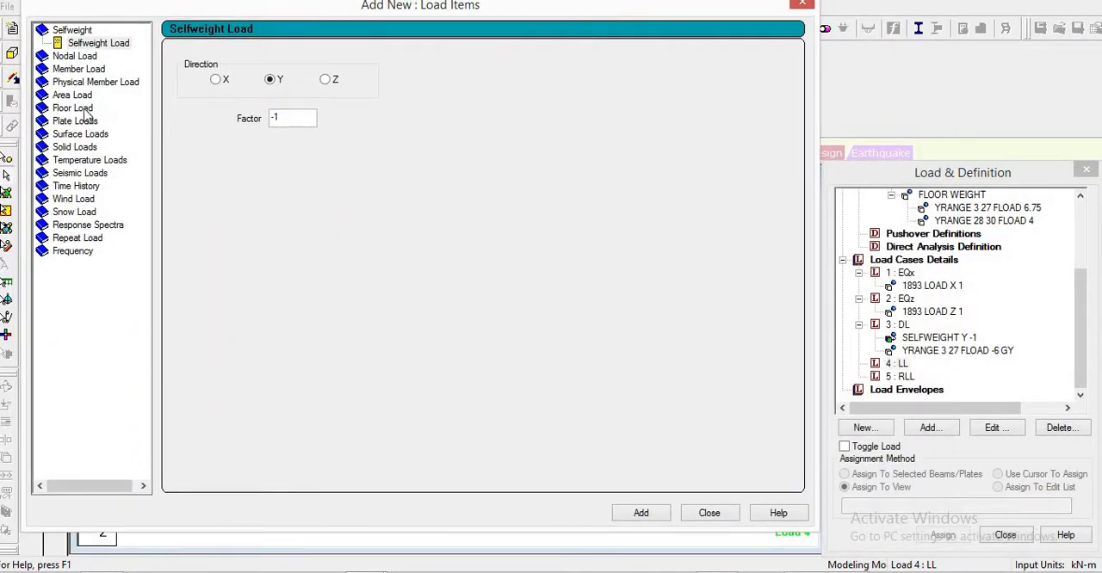
left_click(84, 110)
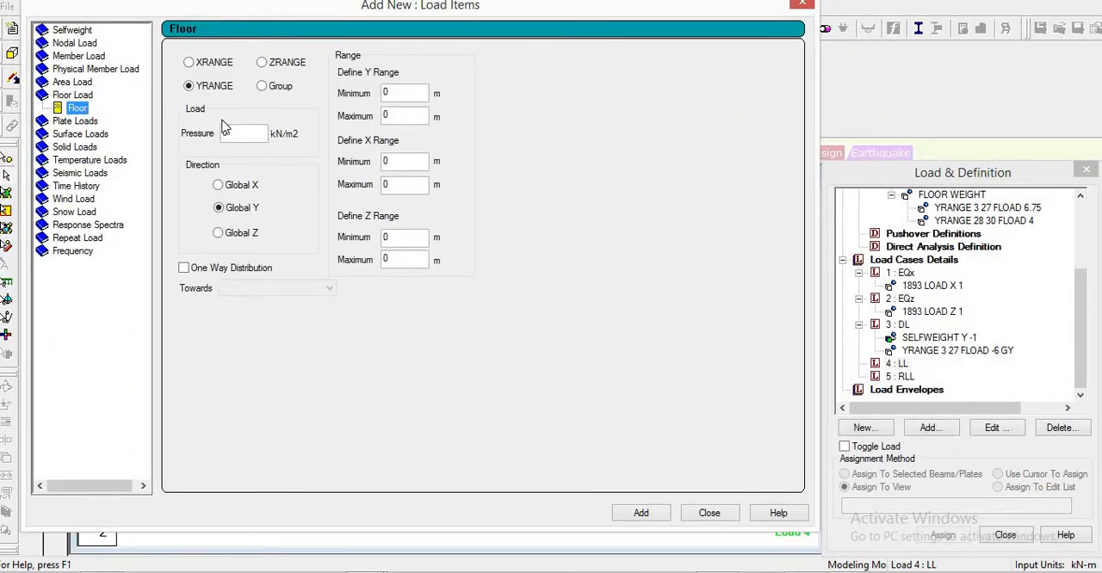
key("alt+Tab")
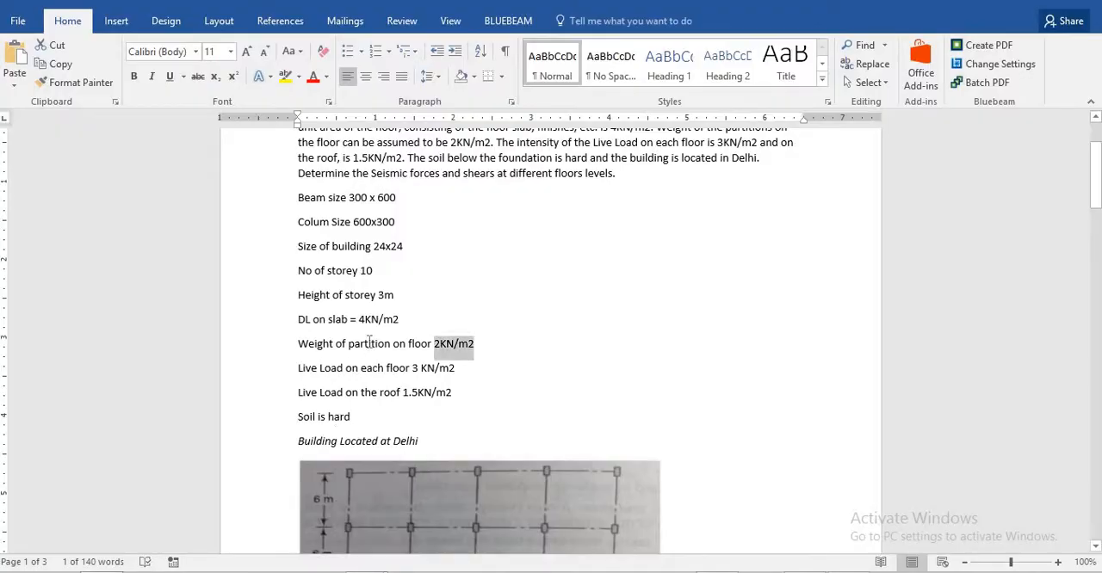
left_click_drag(413, 368, 456, 369)
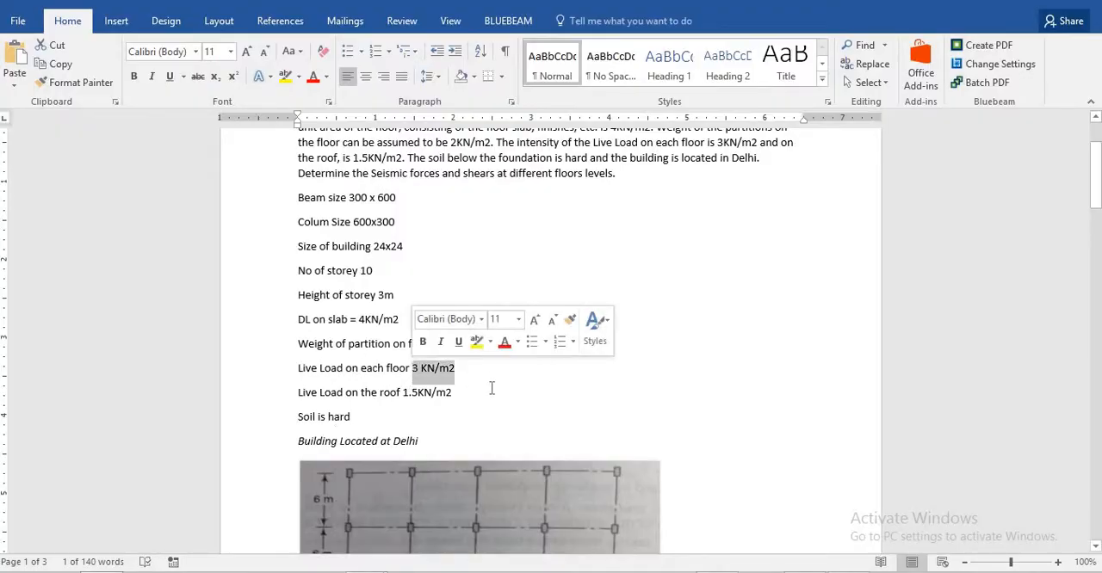
key("alt+Tab")
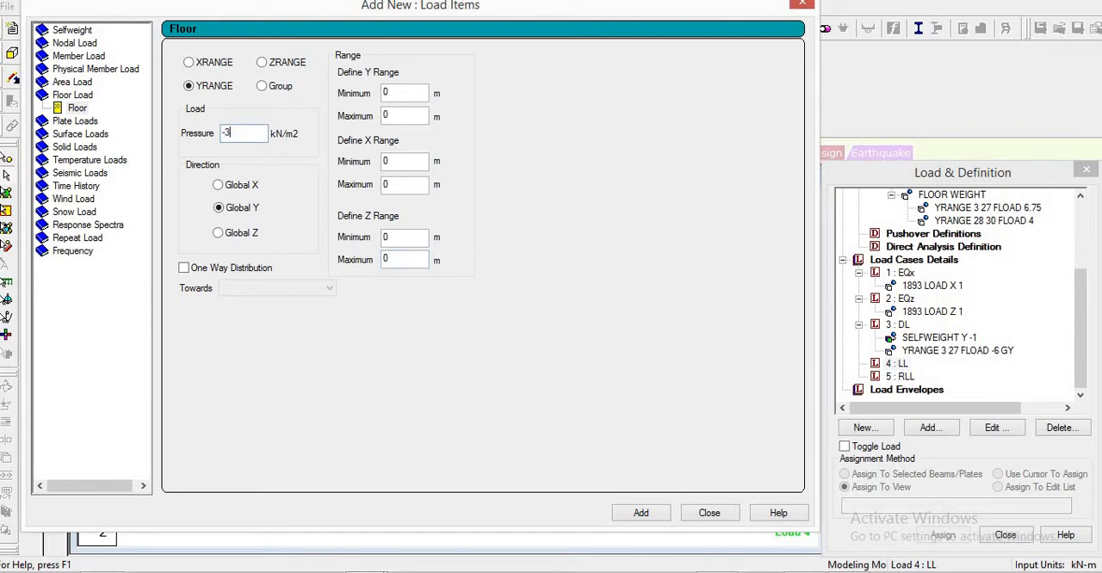
left_click(406, 94)
type("3")
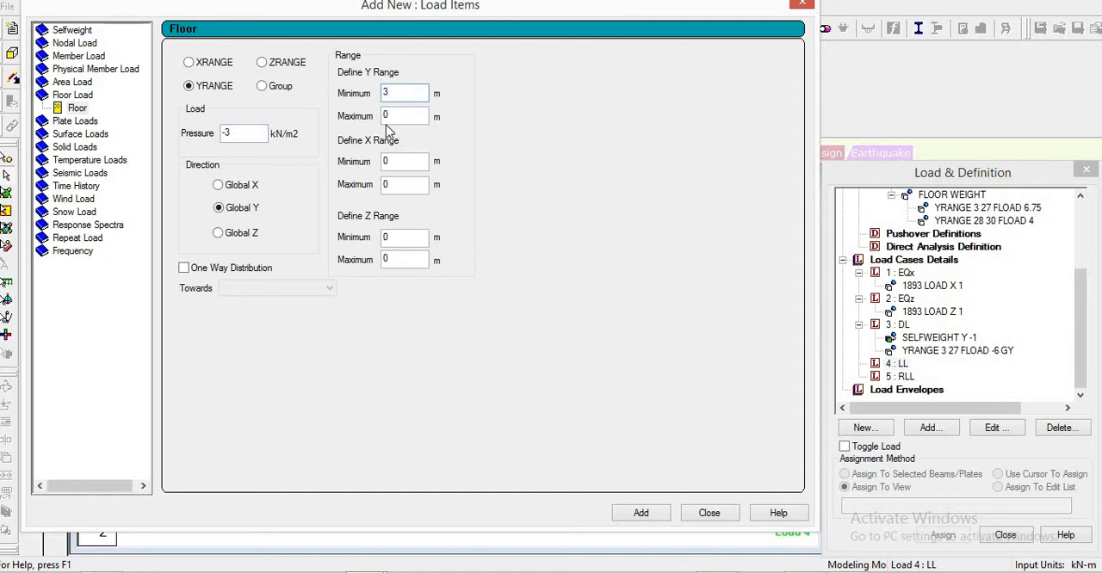
key("Tab")
left_click(647, 514)
left_click(706, 514)
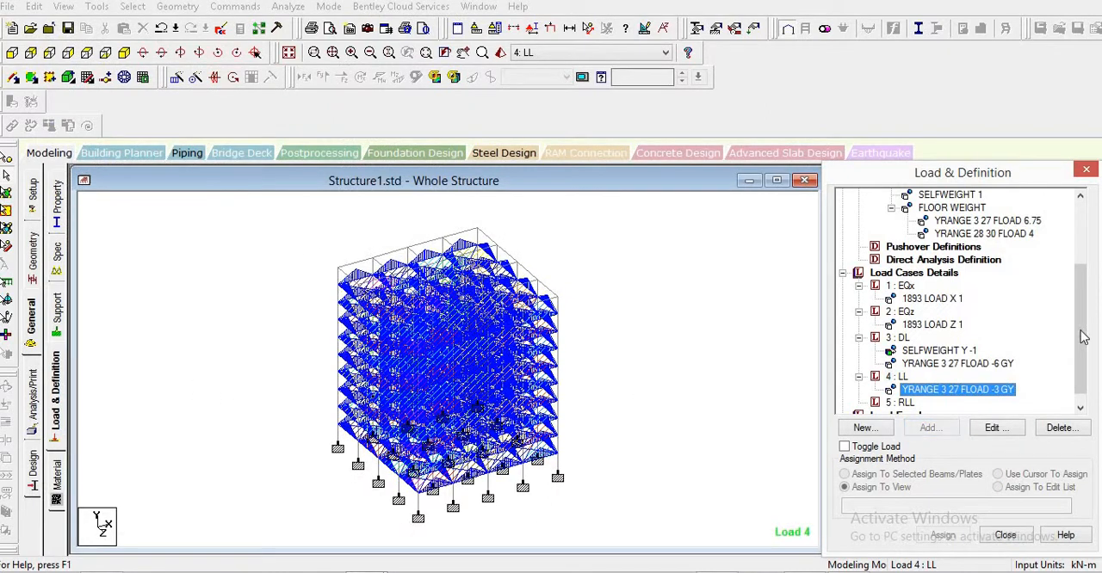
- Start a new load item for the RLL case and look up the slab dead load and roof live load in the Word document
scroll(1082, 338, "down", 1)
left_click(902, 389)
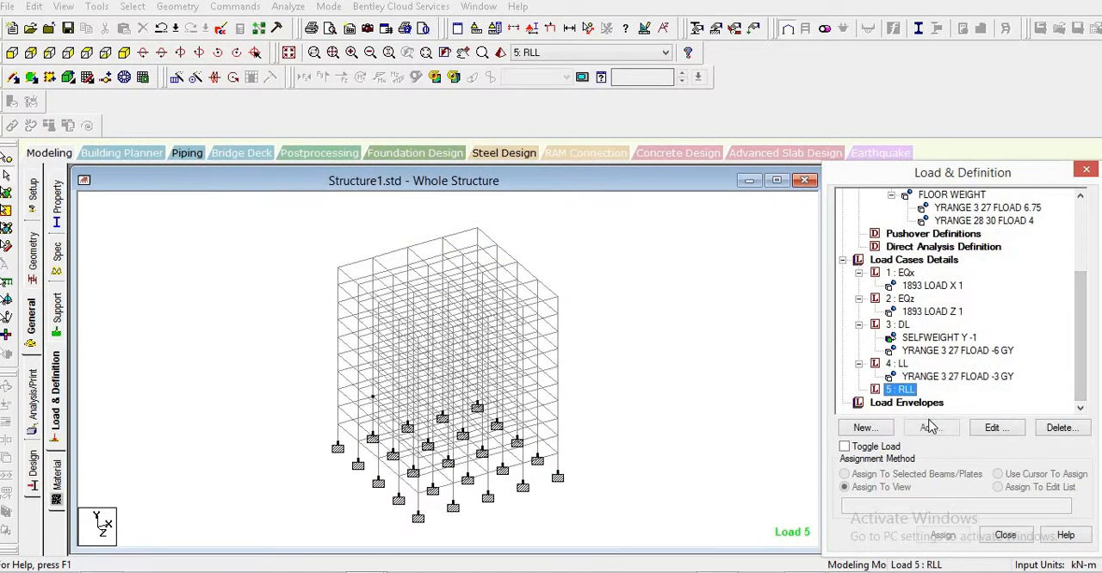
left_click(927, 428)
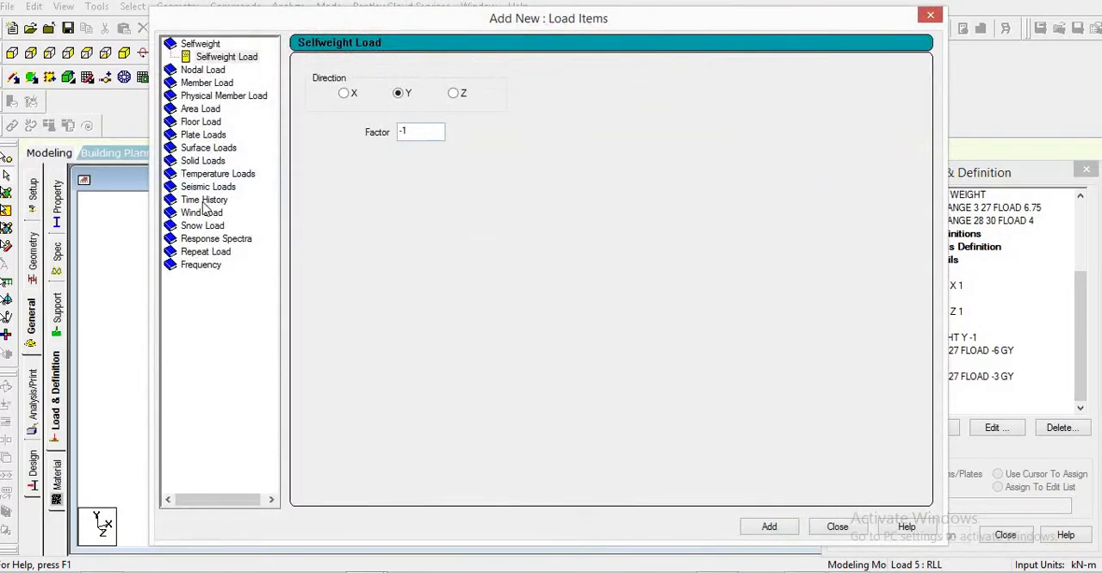
key("alt+Tab")
left_click(447, 306)
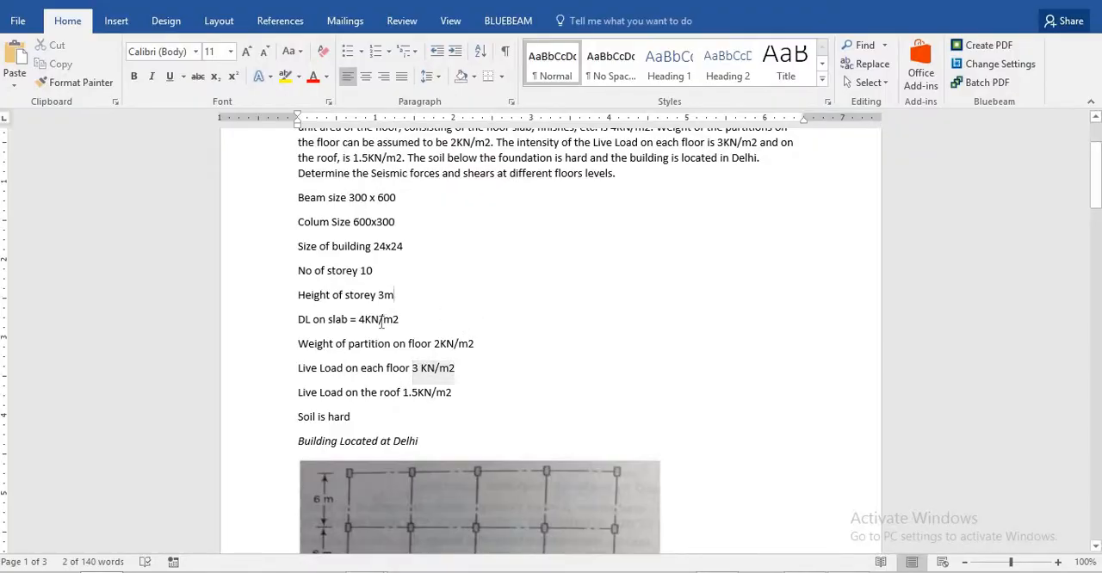
double_click(358, 319)
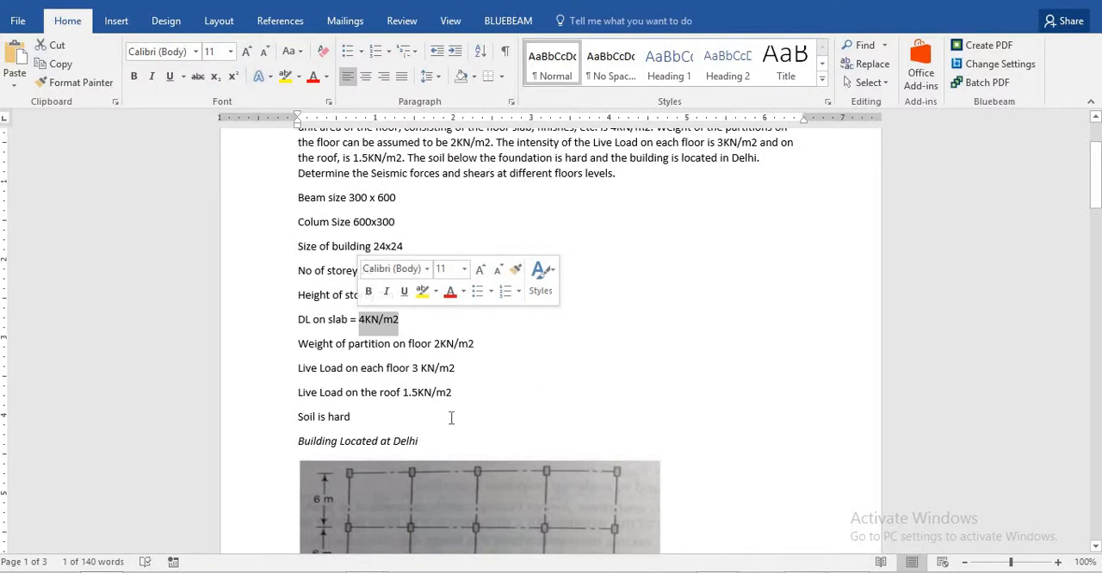
left_click_drag(454, 393, 406, 389)
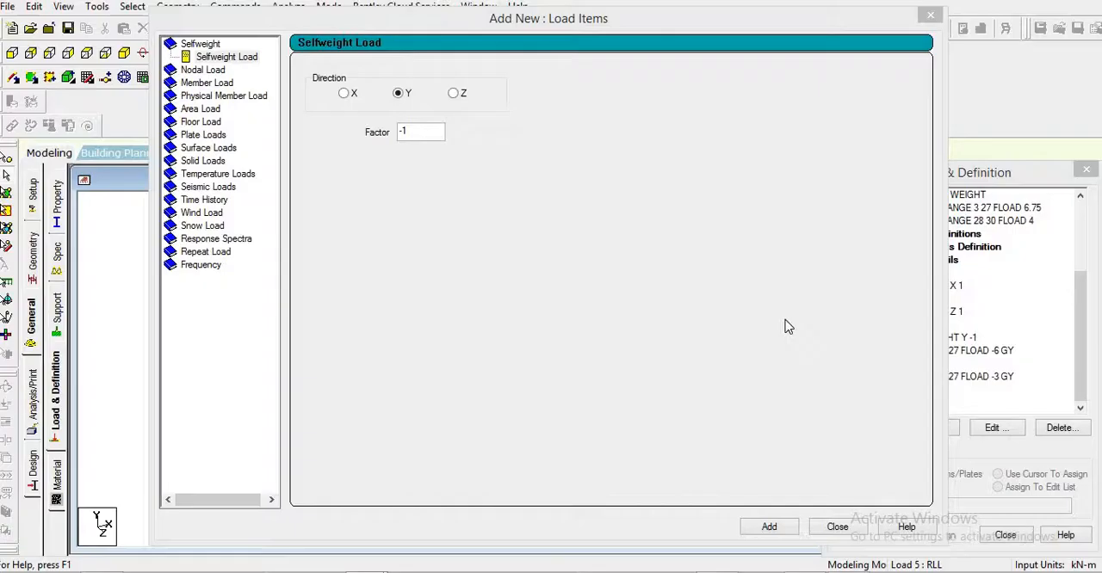
- Add a floor load of -5.5 kN/m2 in global Y over the Y range 28 to 30 m to the RLL case
left_click(205, 122)
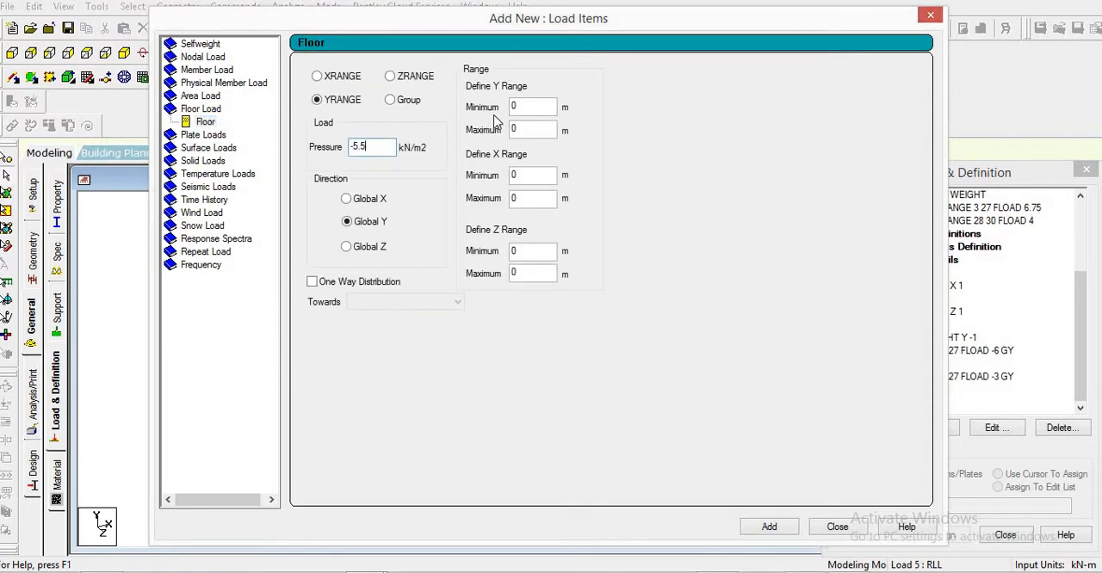
key("Tab")
type("28")
type("30")
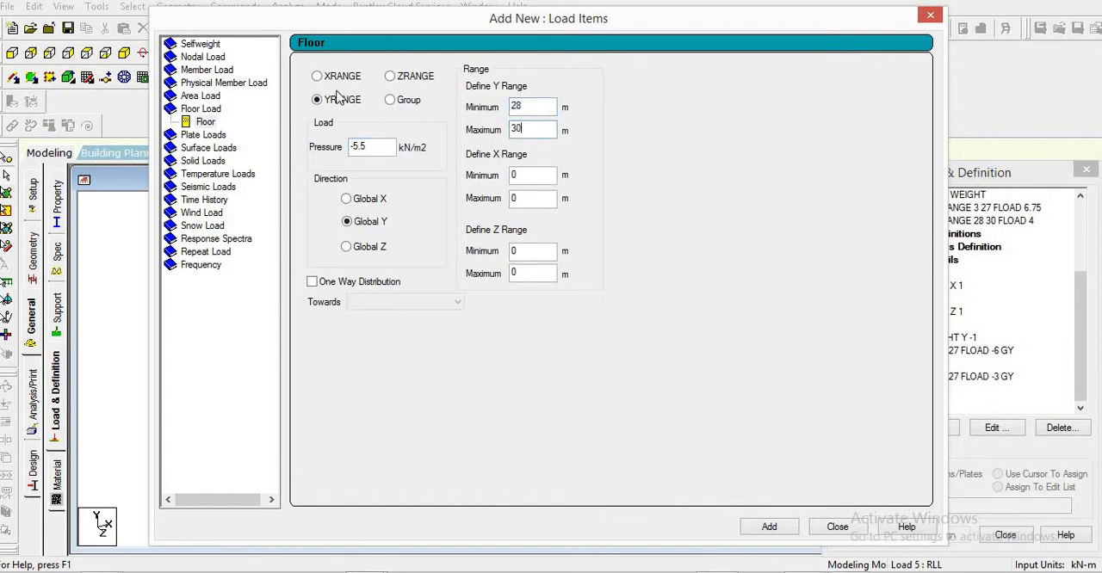
left_click(771, 527)
left_click(837, 527)
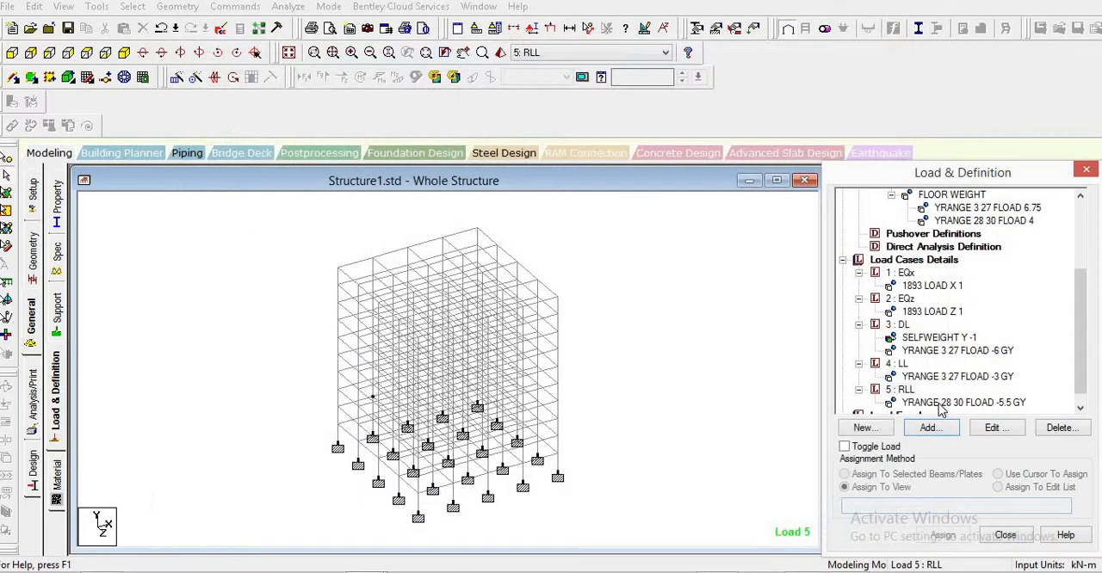
- Review the load items of the RLL, LL, DL, EQz and EQx cases on the model
left_click(940, 402)
left_click(943, 376)
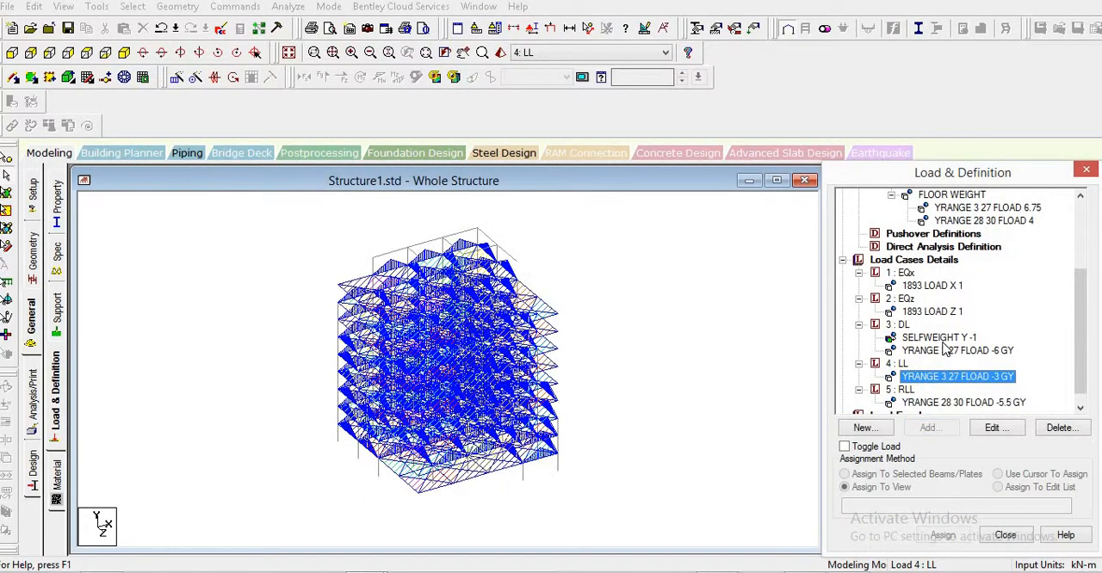
left_click(946, 351)
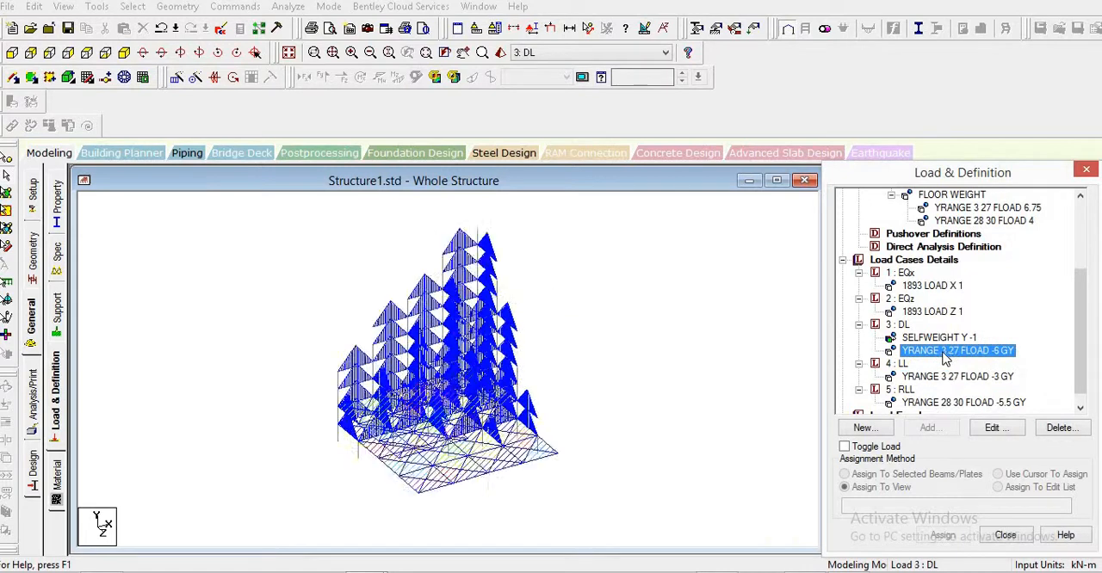
left_click(932, 339)
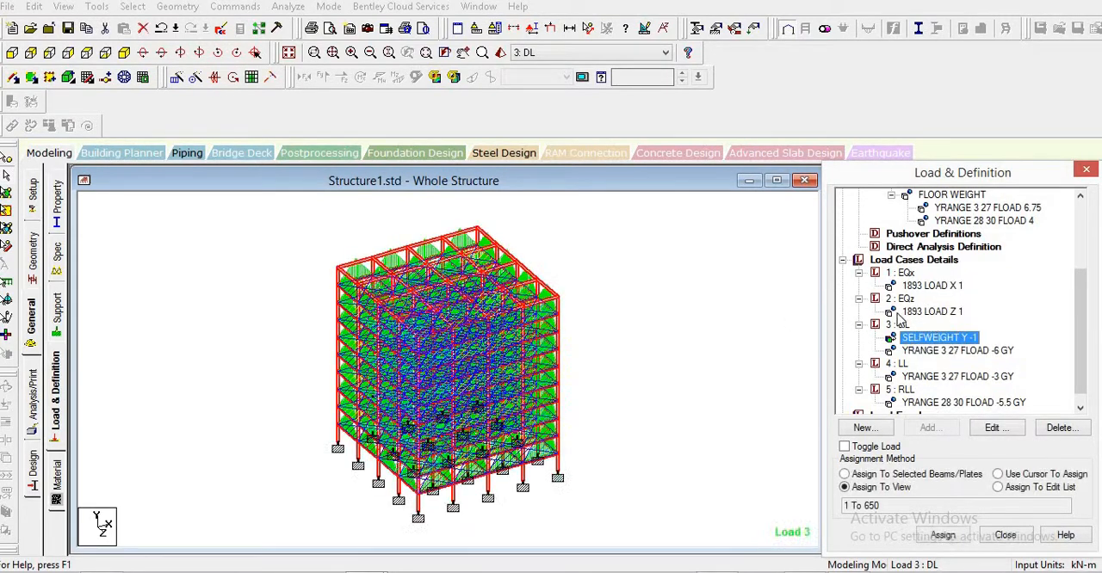
left_click(926, 312)
left_click(932, 285)
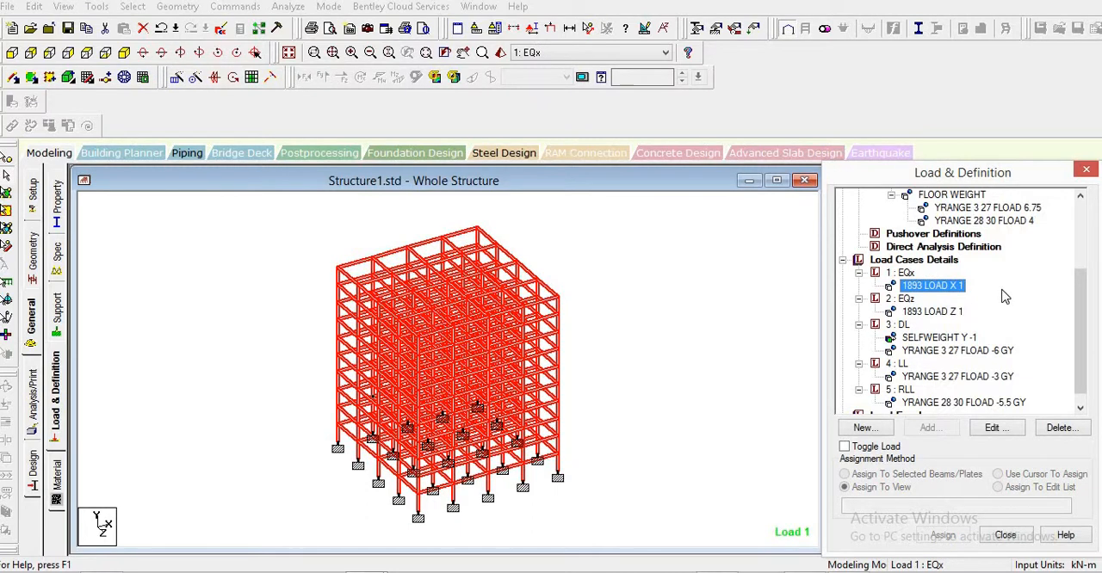
- Add a Perform Analysis command with the print option All to the structure
left_click(33, 396)
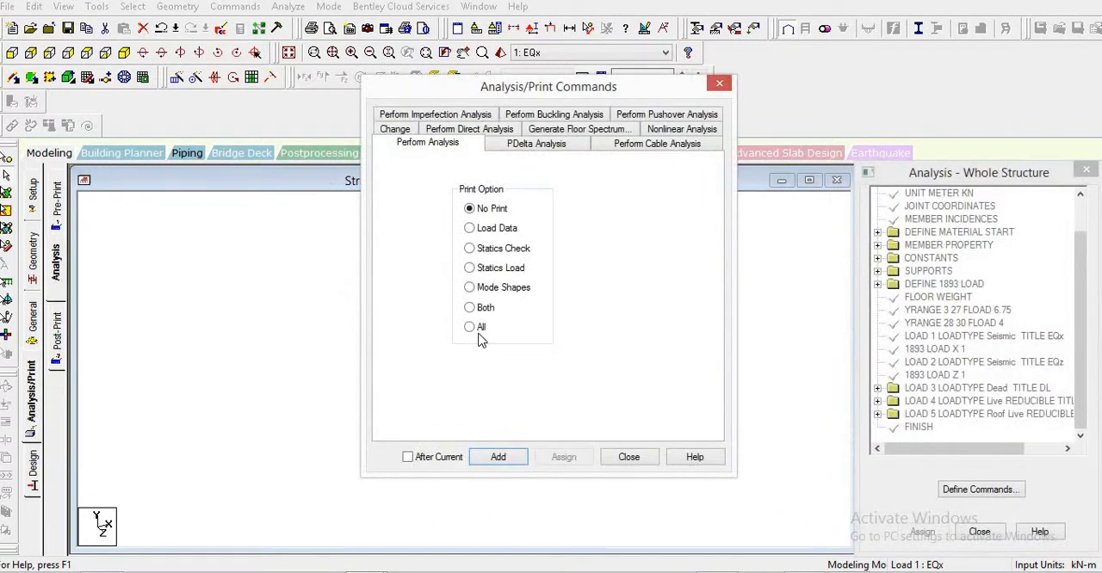
left_click(475, 329)
left_click(497, 459)
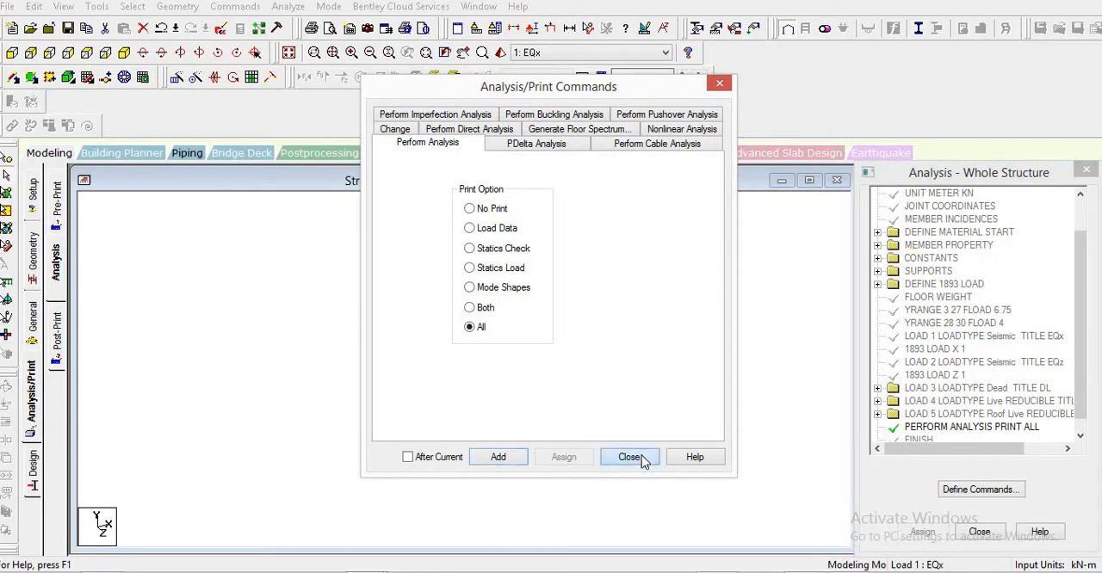
left_click(633, 457)
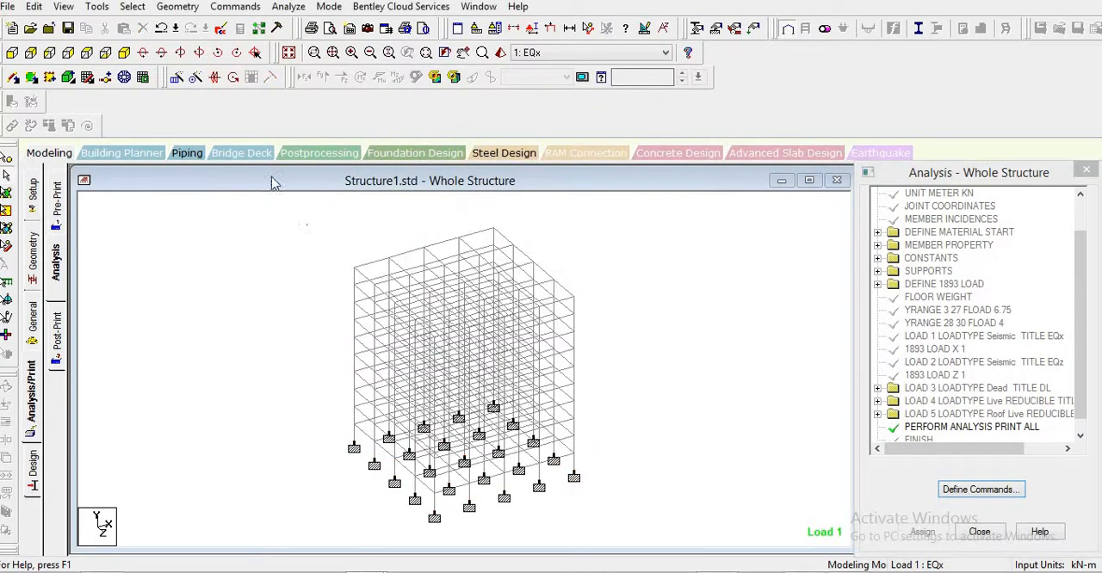
- Save the modified structure, run the analysis and open its output file
left_click(288, 7)
left_click(315, 25)
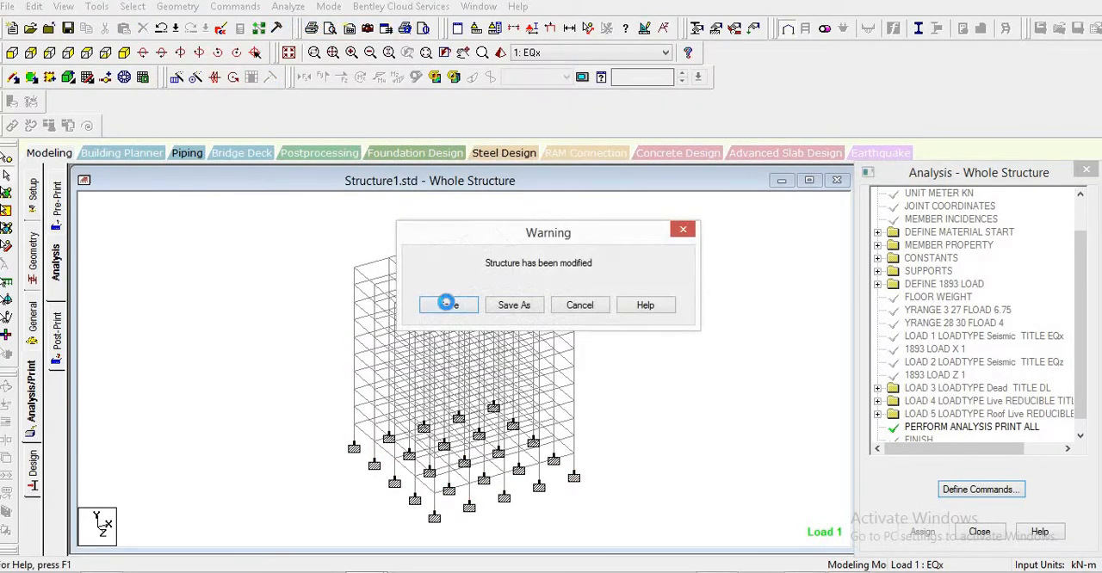
left_click(447, 303)
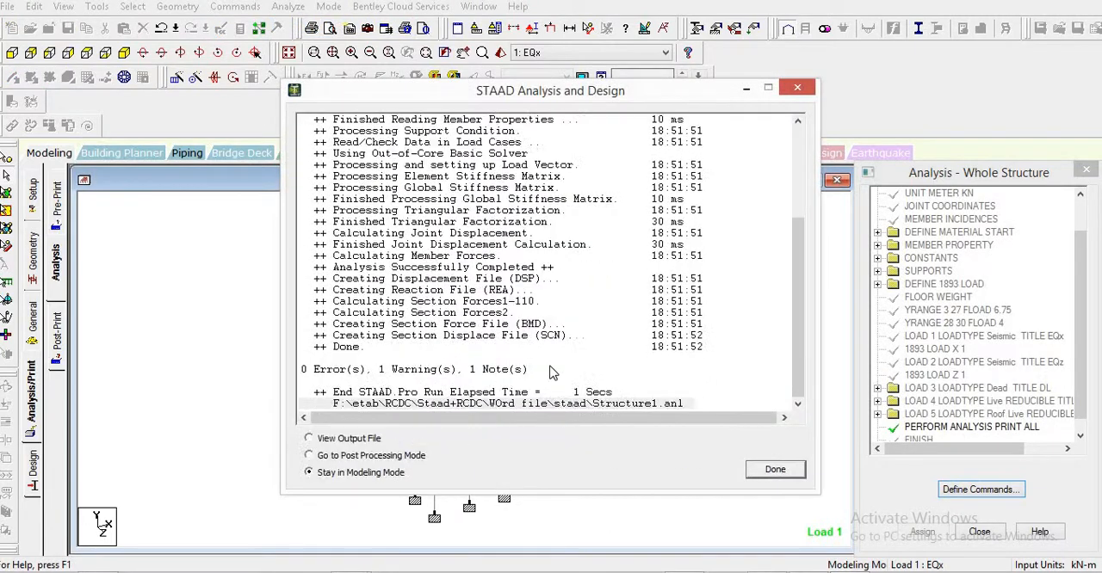
left_click(356, 439)
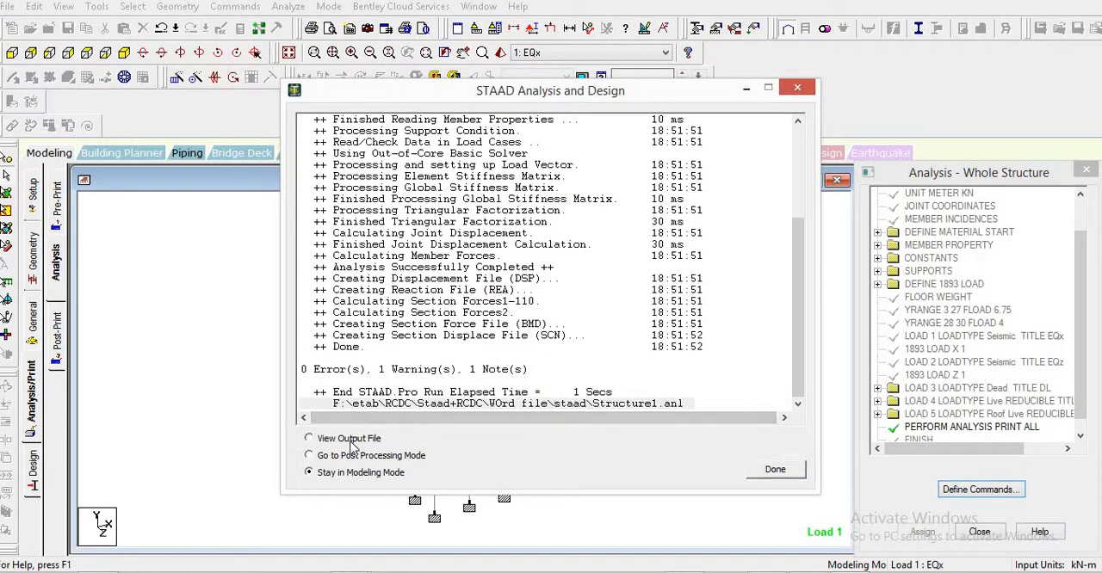
left_click(776, 470)
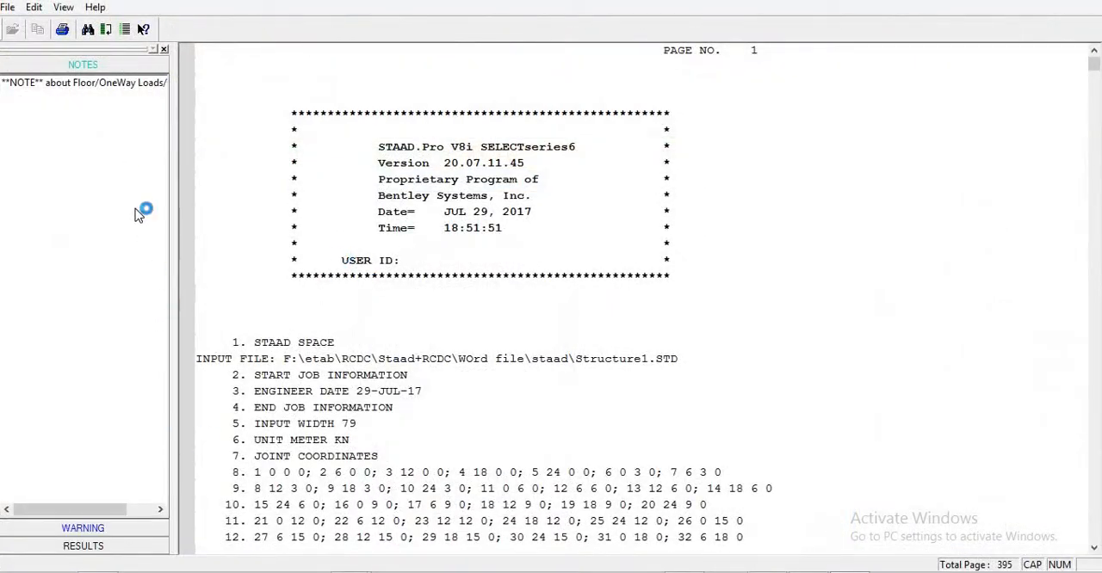
- Read through the output file's input listing, problem statistics and dead load member loads
left_click(531, 269)
scroll(534, 280, "down", 20)
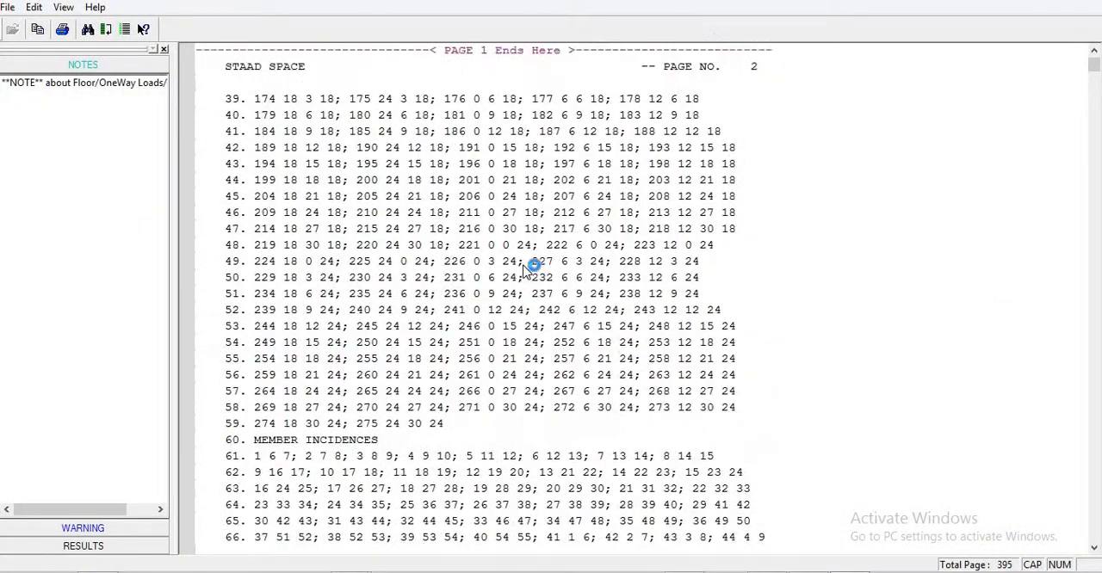
scroll(534, 284, "down", 20)
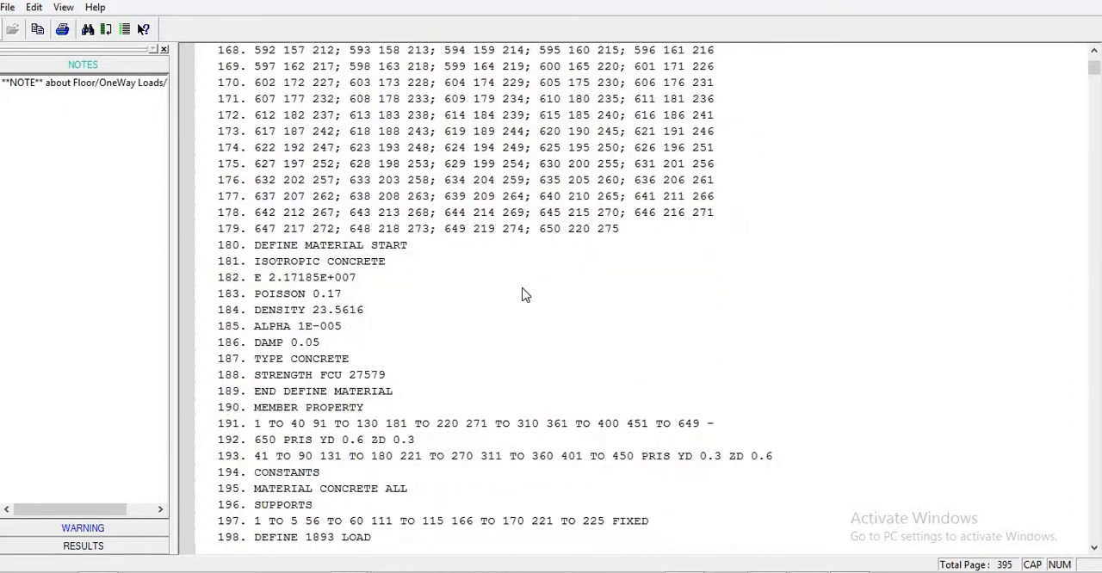
scroll(499, 238, "down", 16)
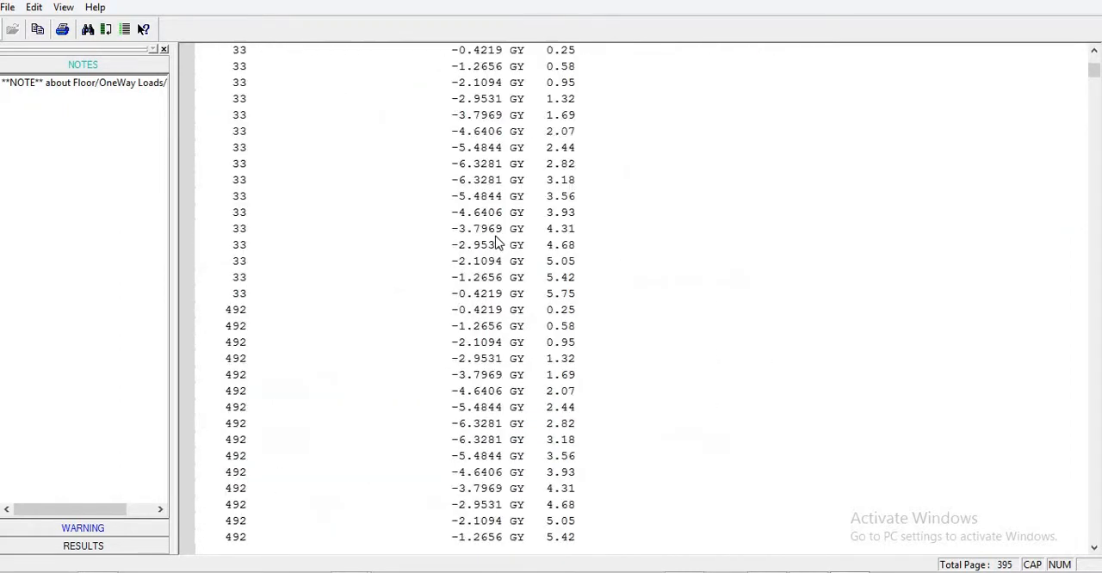
scroll(499, 241, "up", 15)
scroll(488, 225, "up", 12)
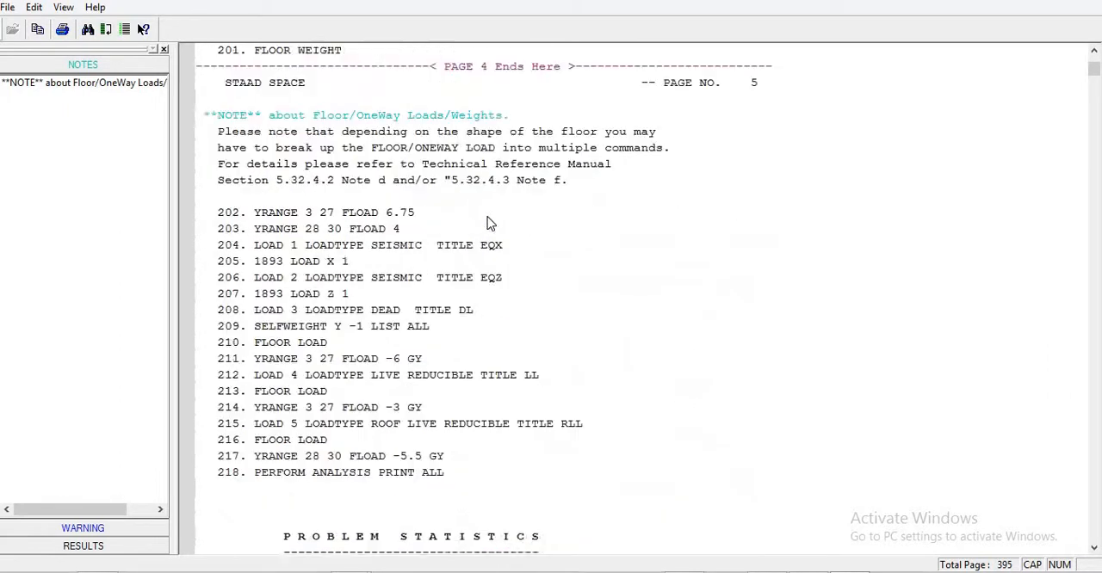
scroll(487, 214, "down", 20)
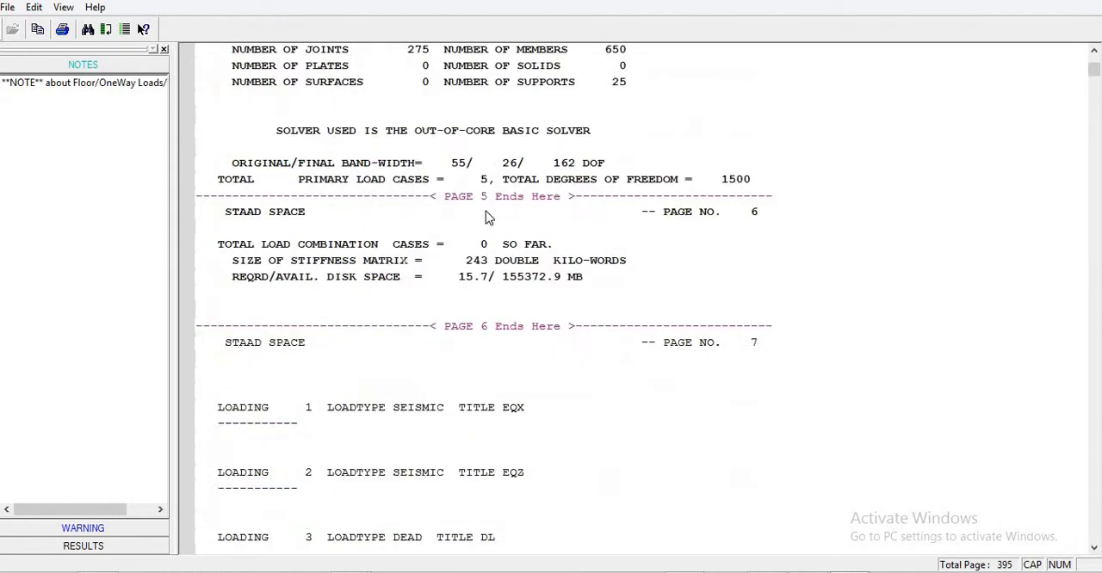
scroll(487, 219, "down", 20)
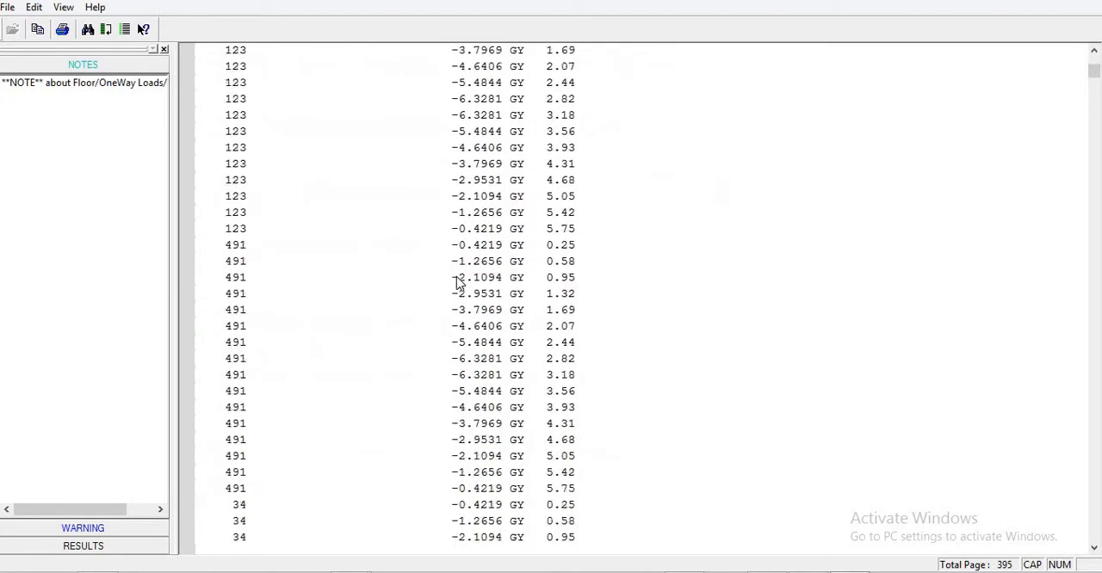
scroll(445, 278, "down", 20)
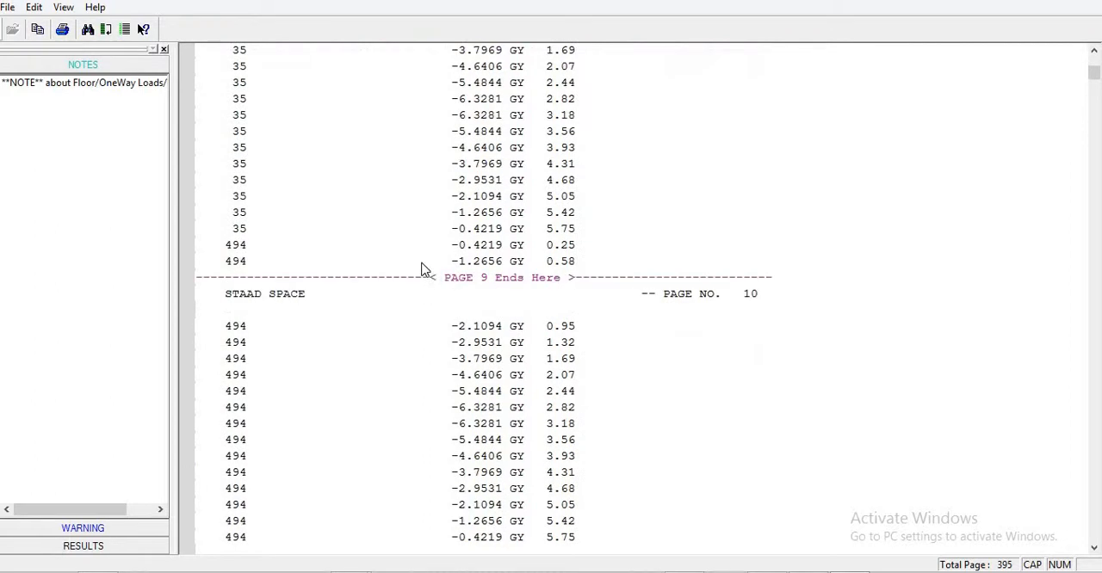
scroll(433, 324, "down", 20)
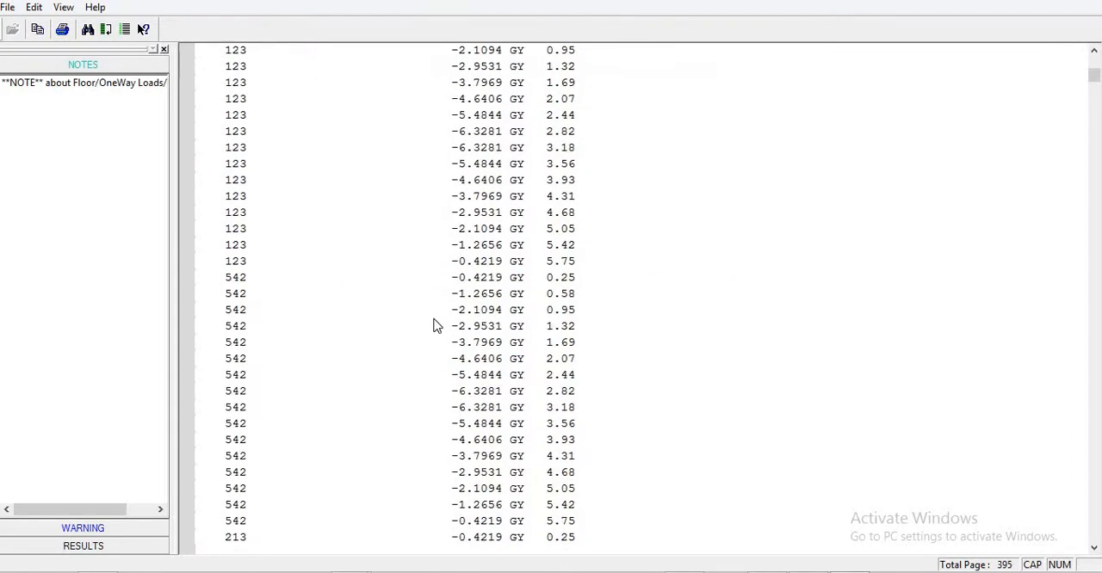
scroll(435, 345, "down", 3)
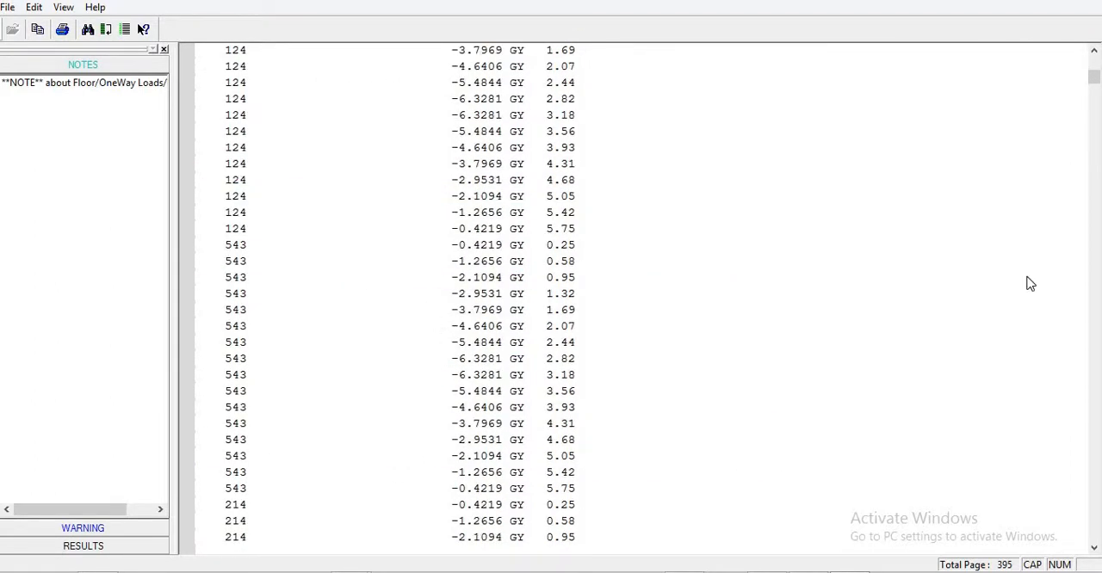
- Search the EQz equilibrium summary, joint loads and opening pages of the output file for the seismic results
left_click_drag(1095, 90, 1089, 551)
scroll(704, 199, "up", 15)
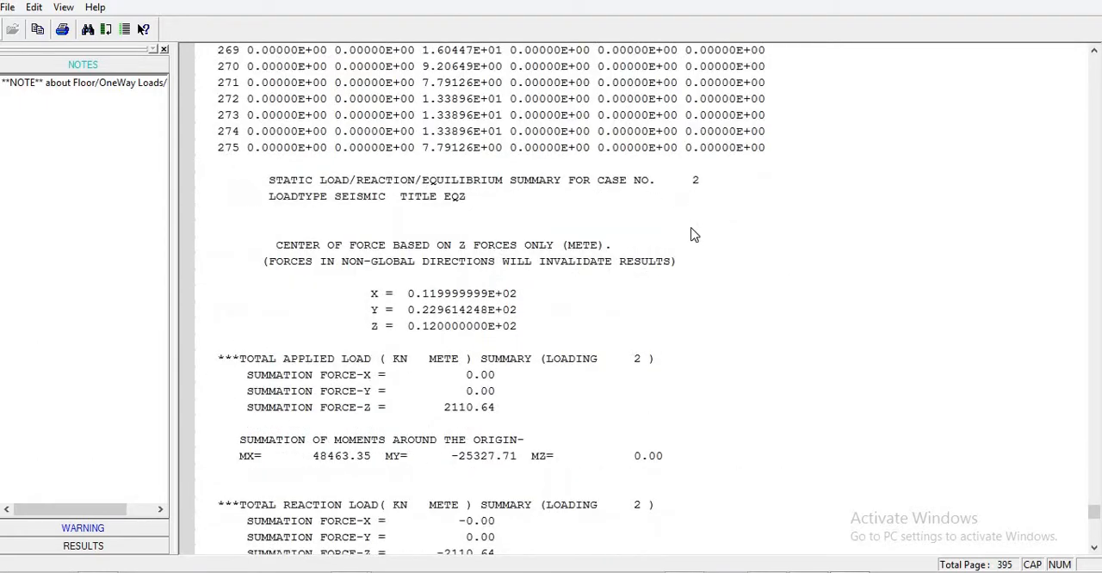
scroll(667, 216, "up", 20)
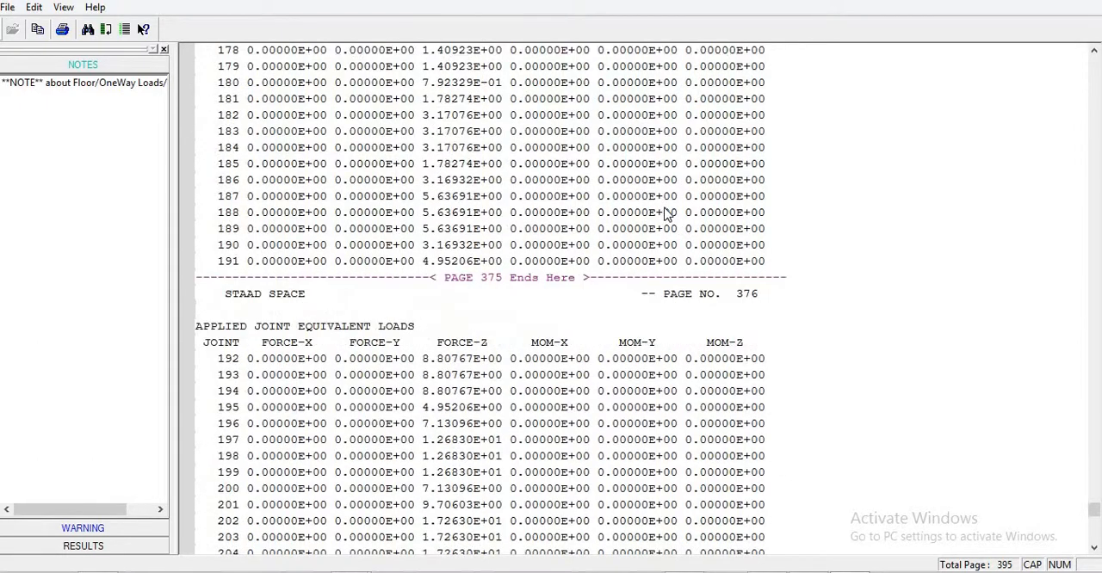
scroll(668, 215, "up", 10)
left_click_drag(1094, 512, 1094, 53)
scroll(726, 314, "down", 18)
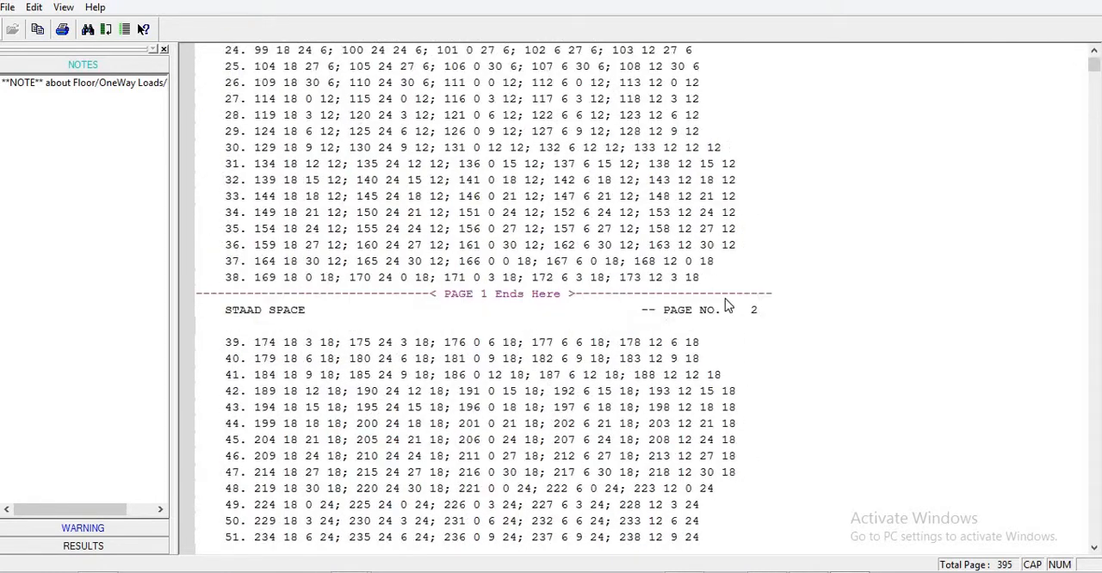
scroll(725, 306, "down", 20)
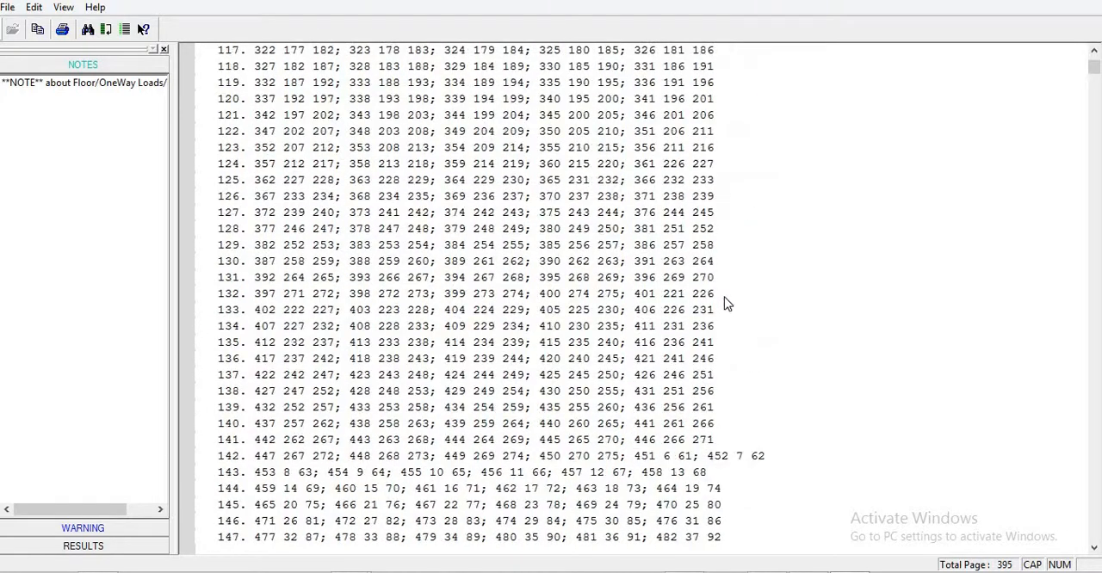
scroll(727, 345, "down", 13)
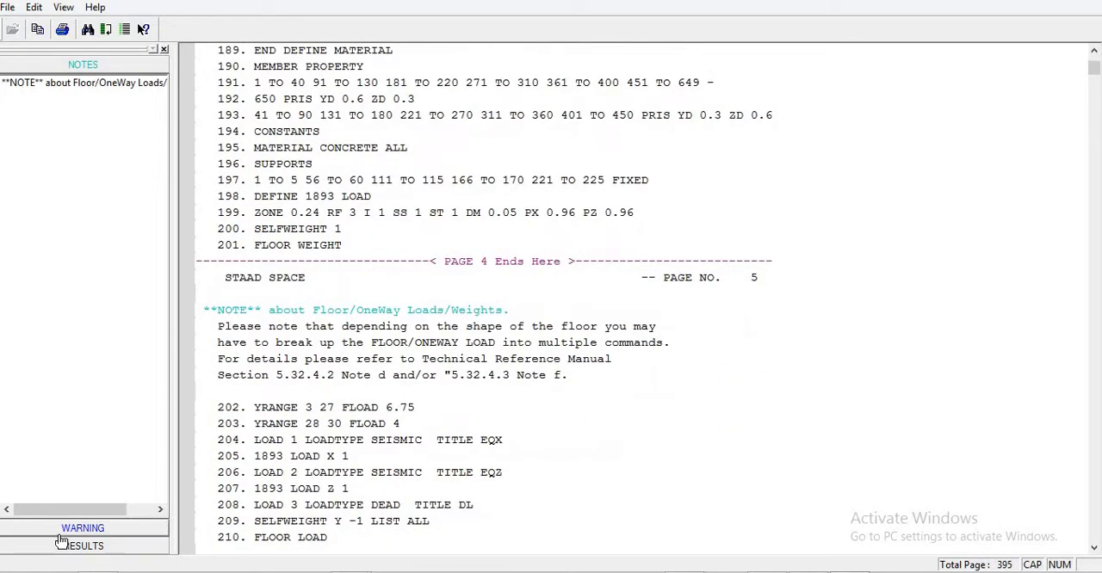
- Locate the IS 1893 base shear results through the output file's warning entry and mark the X-direction VB line
left_click(62, 540)
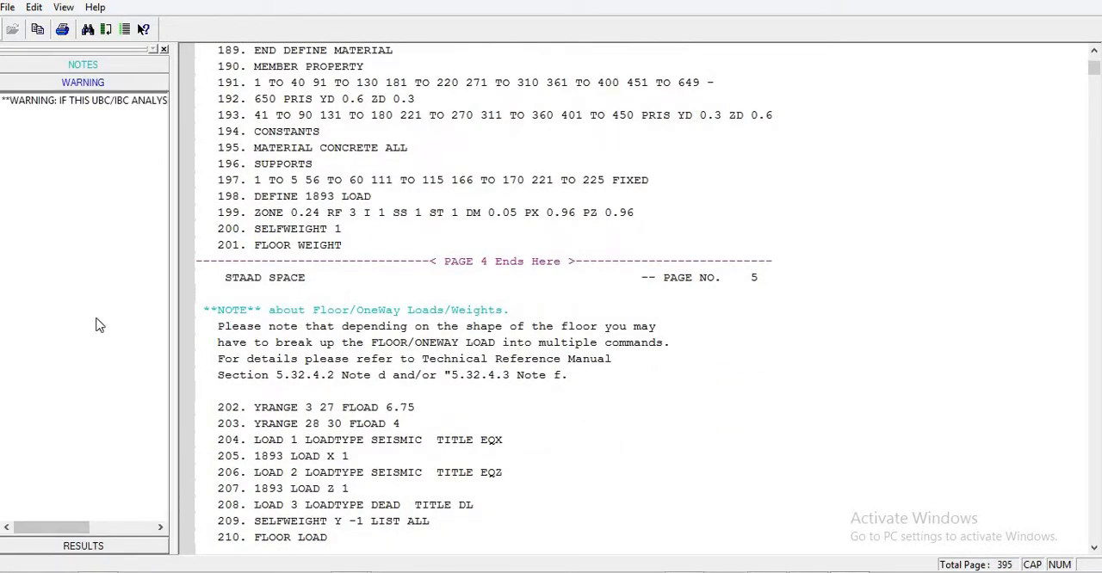
left_click(100, 102)
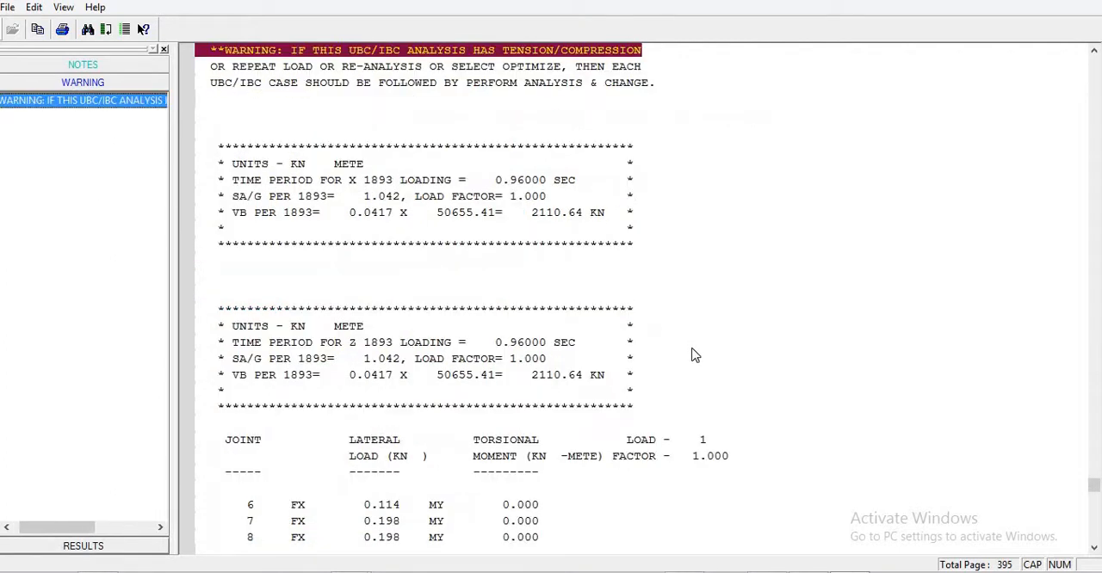
left_click(696, 342)
scroll(607, 332, "down", 4)
scroll(551, 336, "up", 4)
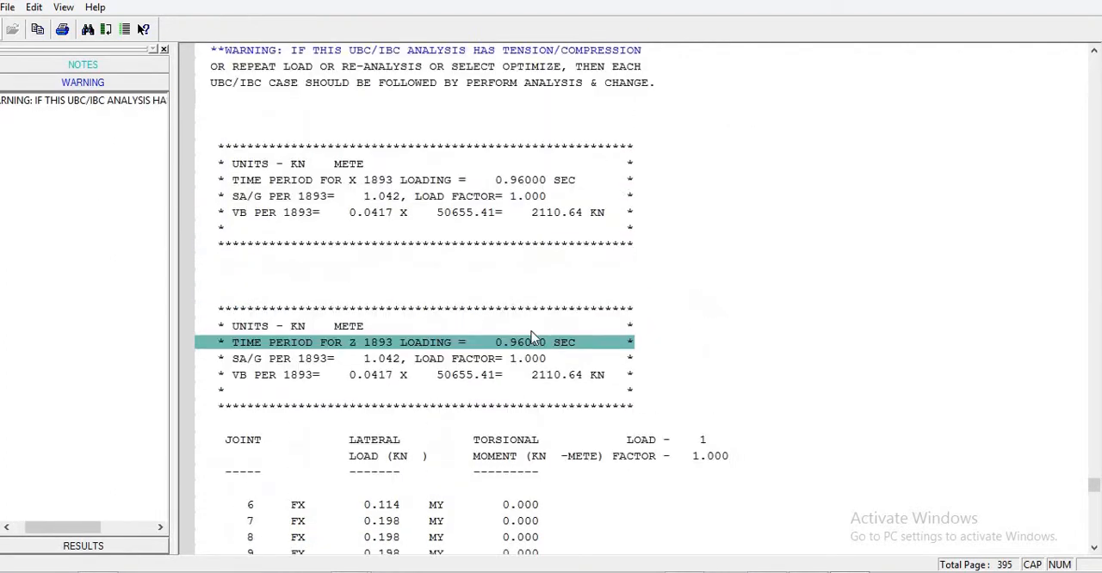
left_click(380, 213)
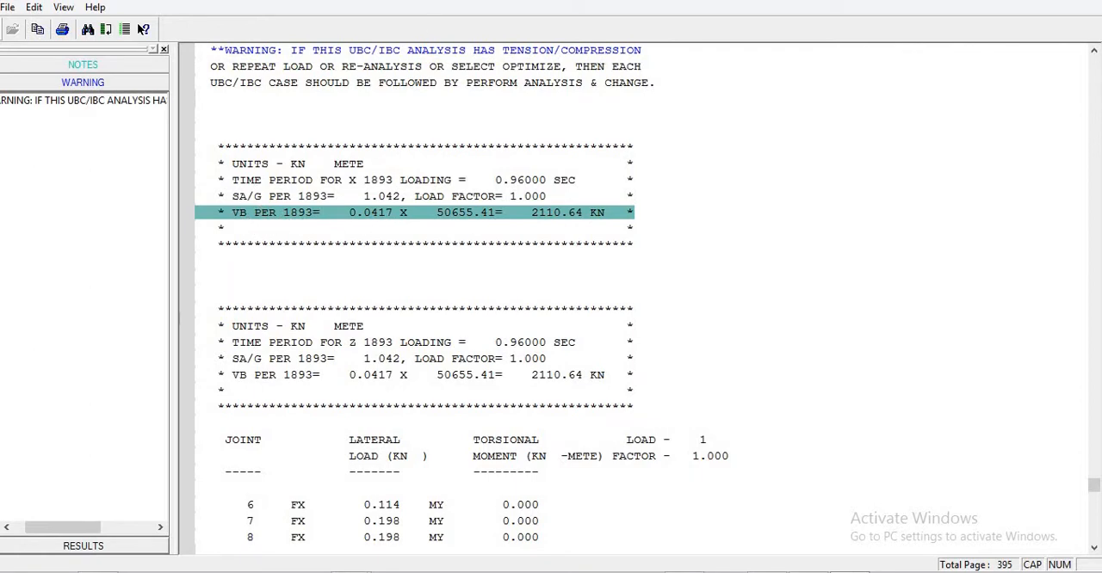
- Arrange the output file and the Word document side by side on the screen
left_click_drag(556, 0, 1100, 132)
left_click_drag(954, 122, 954, 121)
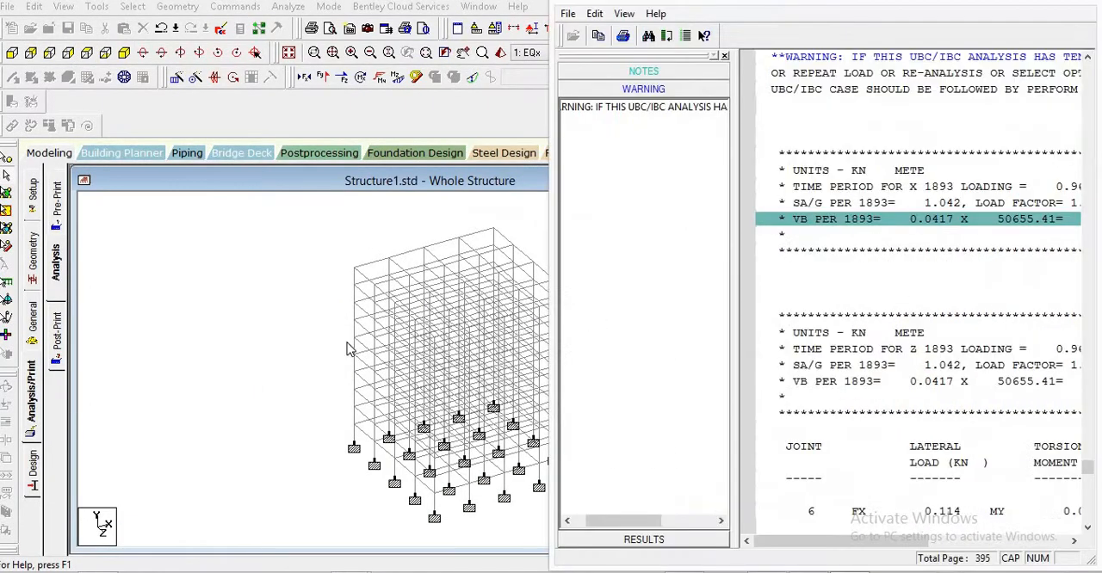
left_click(95, 571)
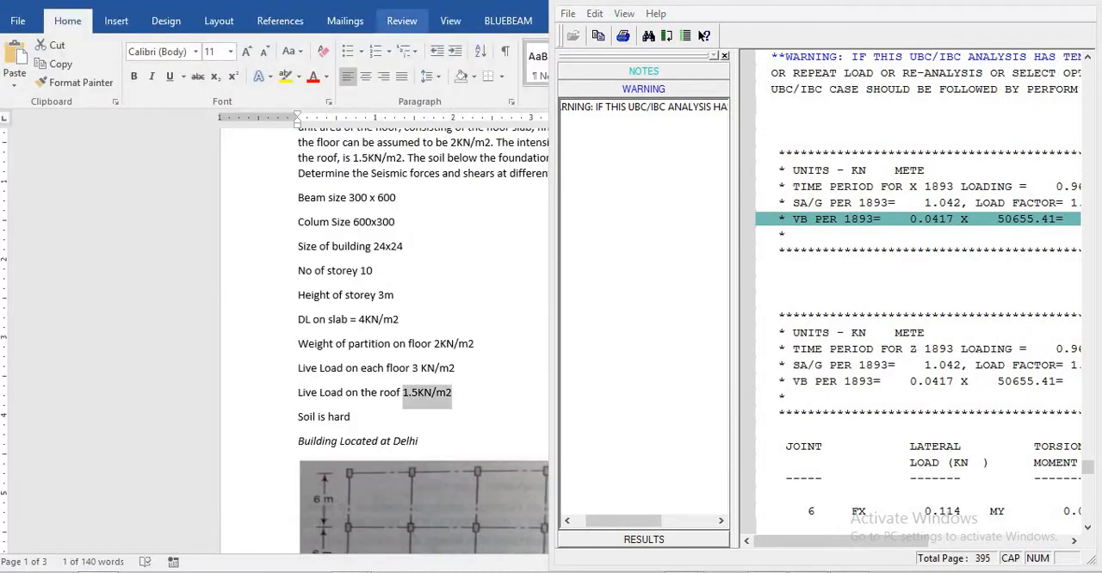
left_click_drag(314, 3, 138, 16)
left_click_drag(2, 12, 1, 12)
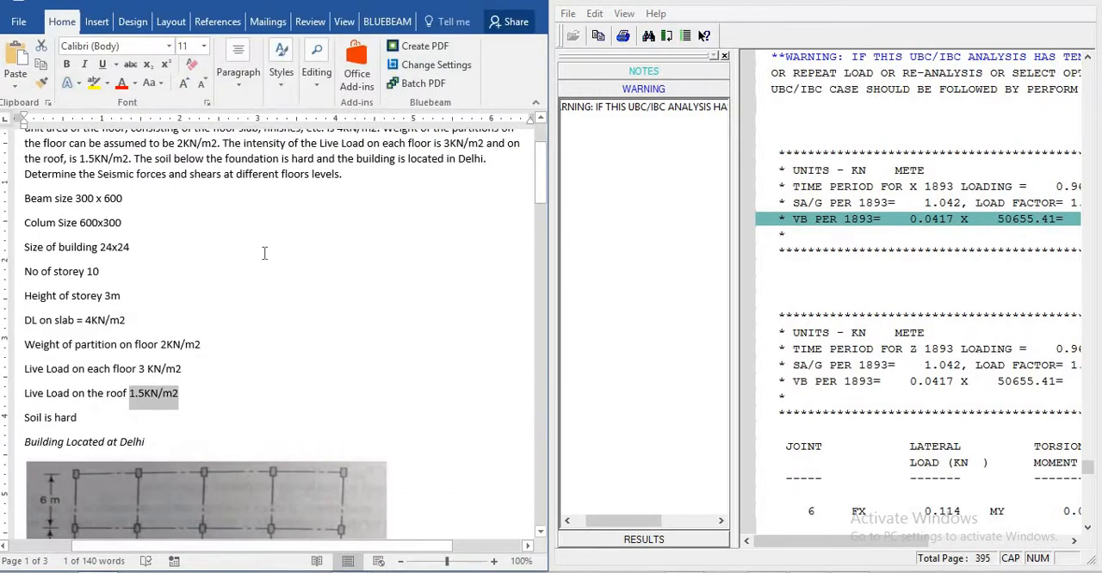
- Compare the time period, seismic weight and base shear in the output with the Word document's hand calculation
scroll(221, 283, "down", 20)
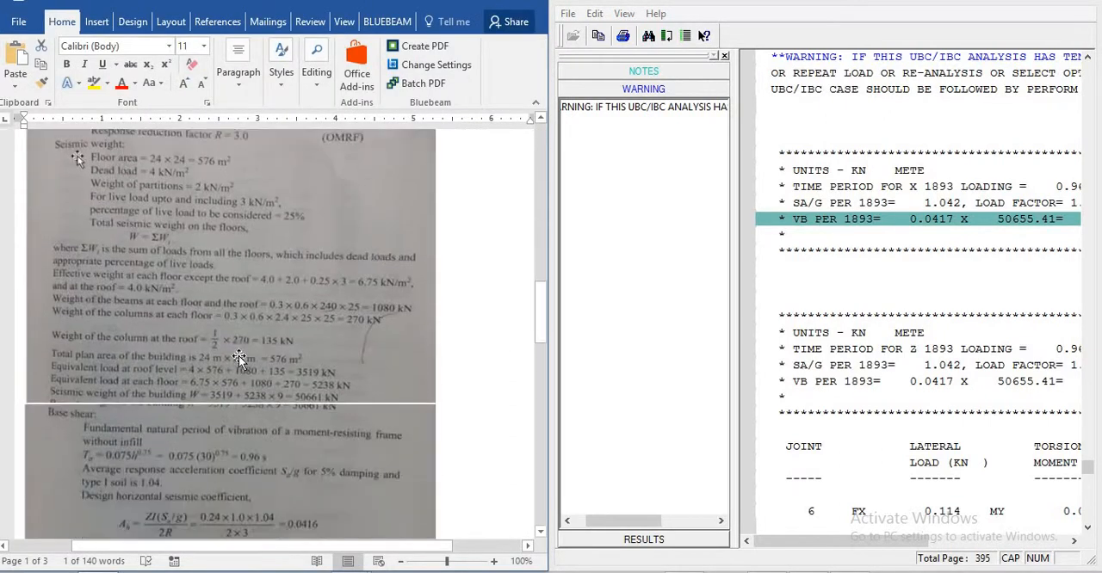
scroll(247, 339, "down", 4)
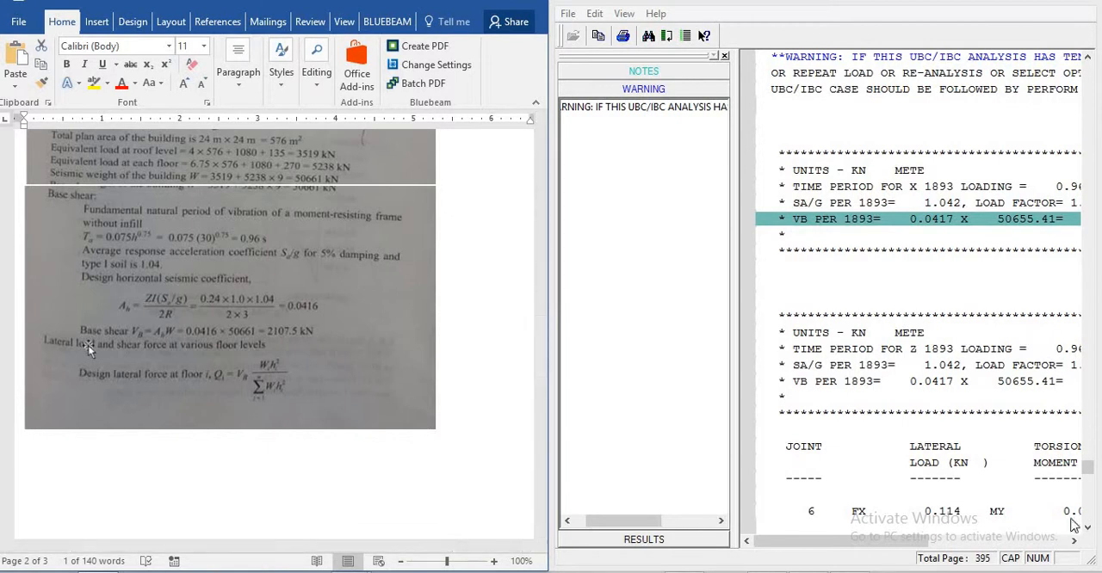
left_click_drag(926, 547, 1012, 547)
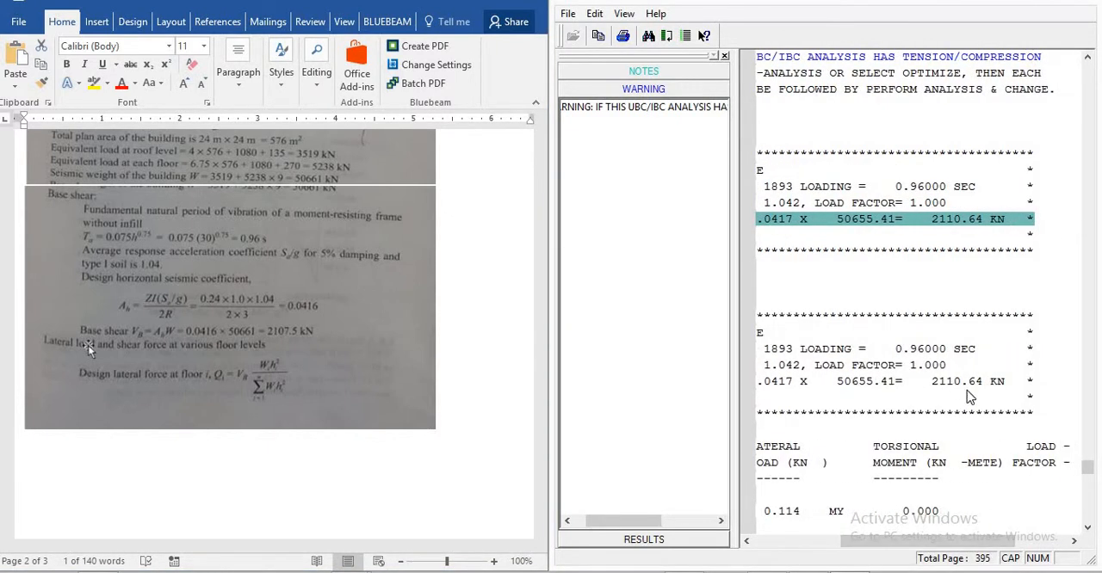
left_click_drag(990, 544, 937, 542)
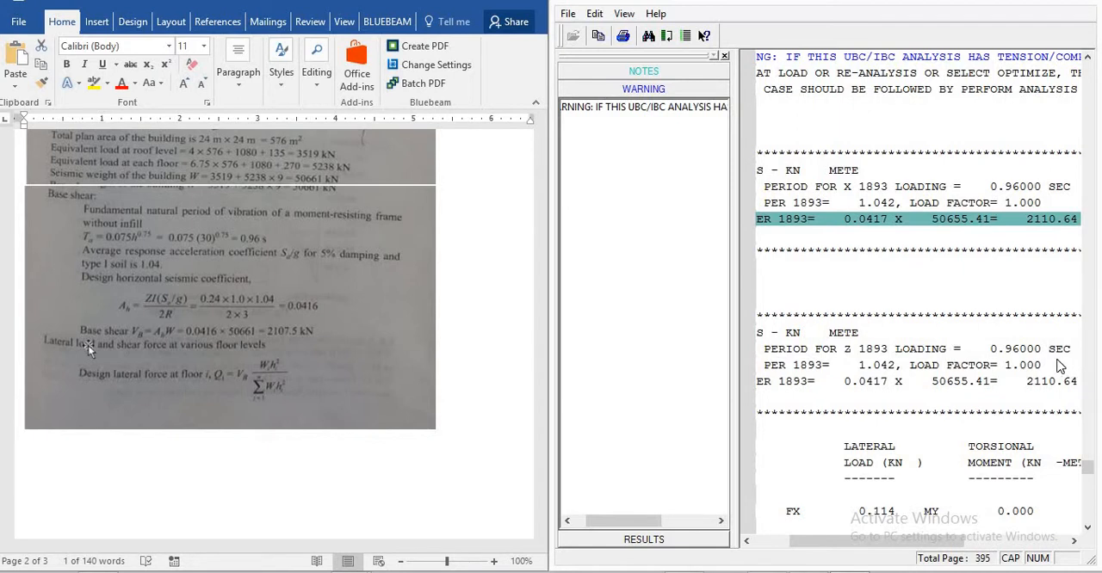
- Examine the joint lateral loads of load 1 in the output file and mark the total at the 3 m level
scroll(1012, 238, "down", 1)
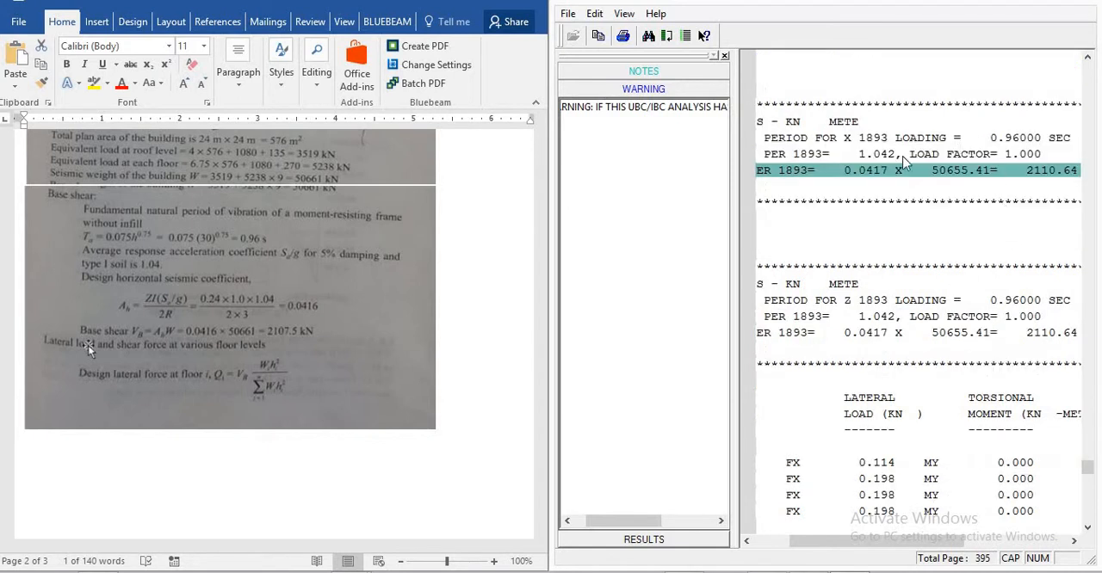
scroll(550, 305, "down", 5)
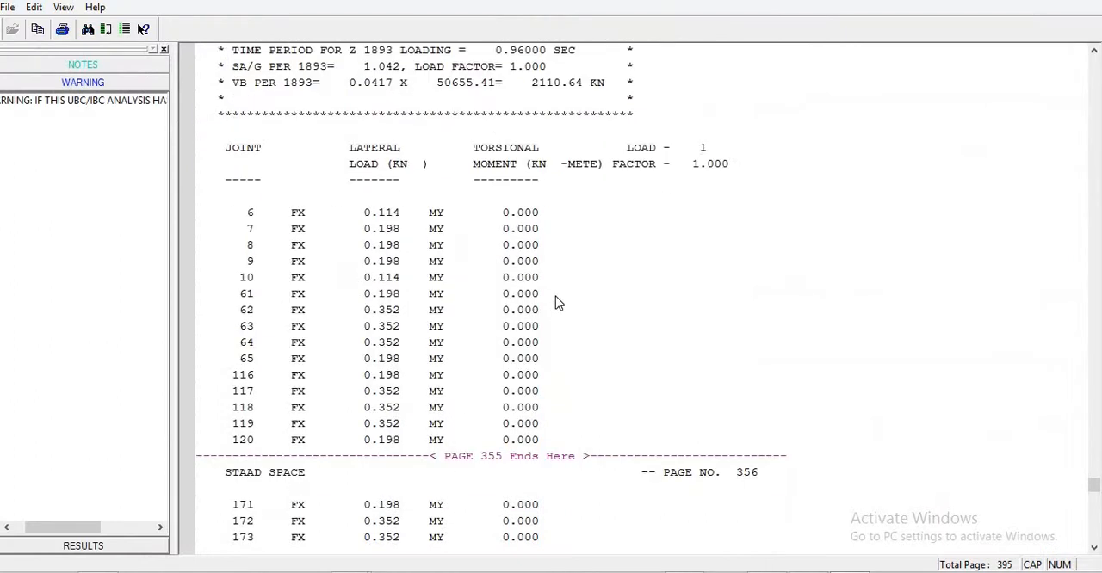
scroll(557, 301, "down", 2)
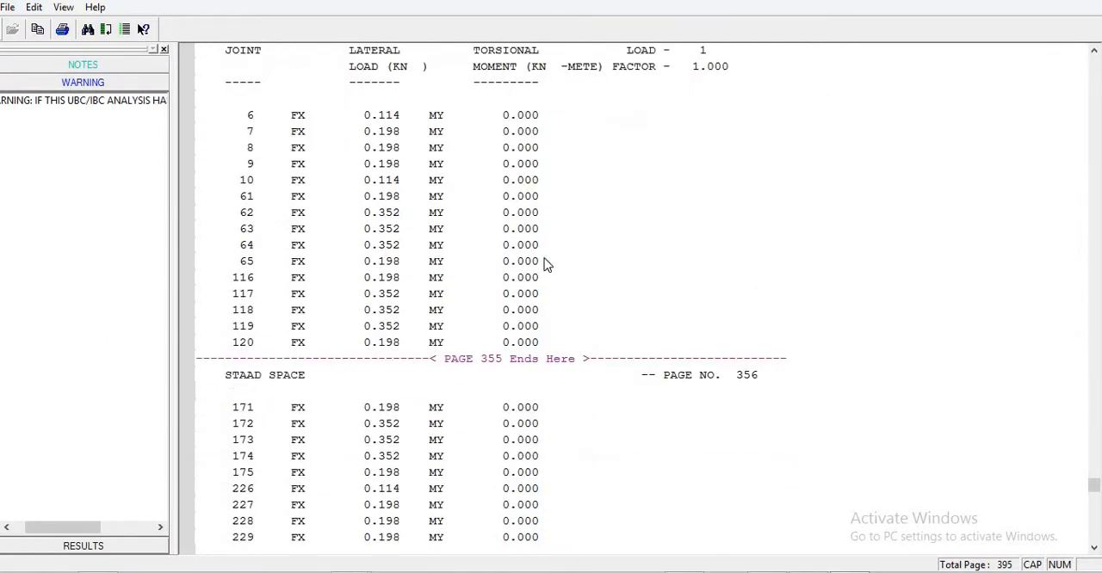
scroll(551, 262, "down", 15)
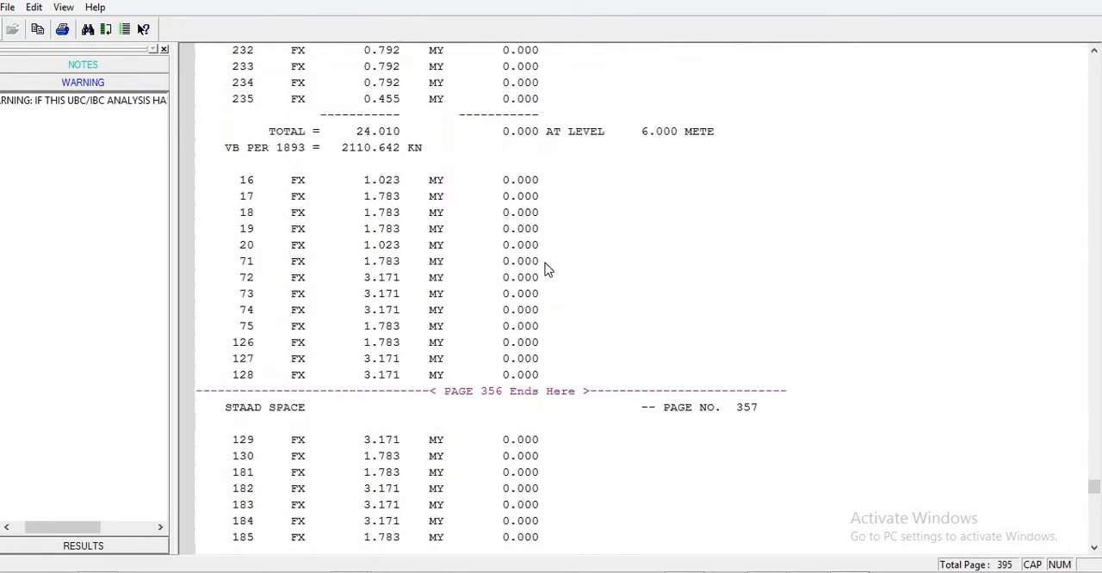
scroll(590, 173, "up", 16)
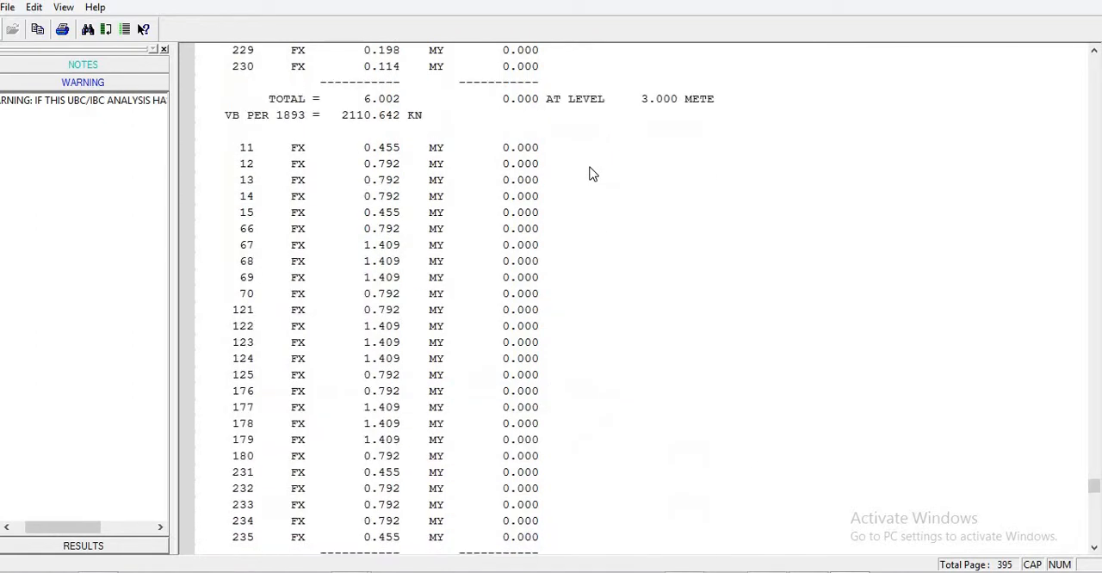
scroll(591, 172, "up", 5)
scroll(587, 182, "down", 3)
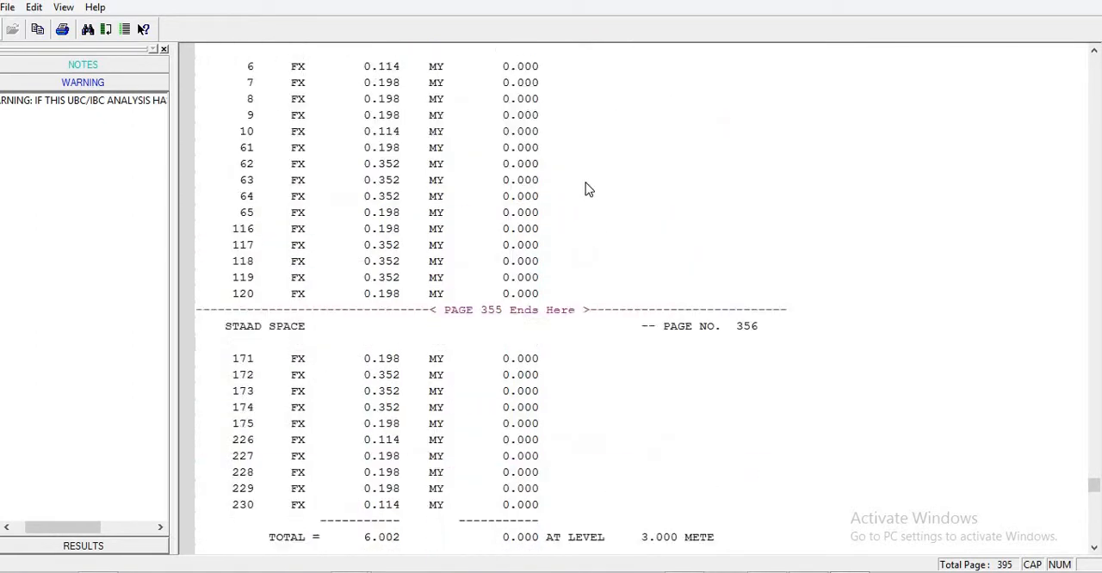
scroll(583, 350, "down", 5)
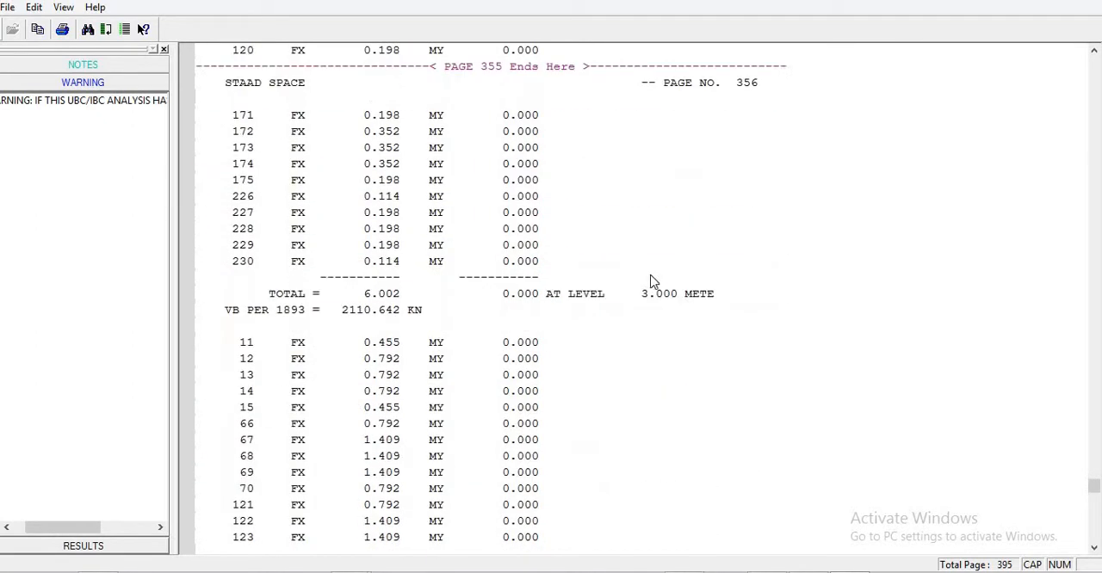
left_click(674, 297)
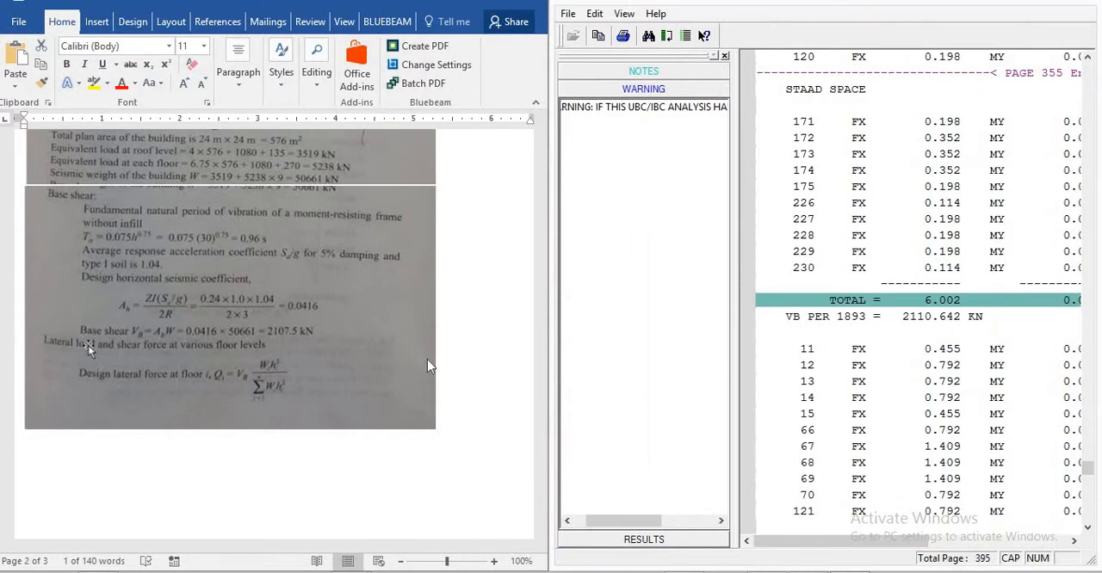
- Compare the lateral load totals at the 6 m, 9 m and higher levels with the Word document's storey force table, marking the 6 m total
scroll(495, 345, "down", 8)
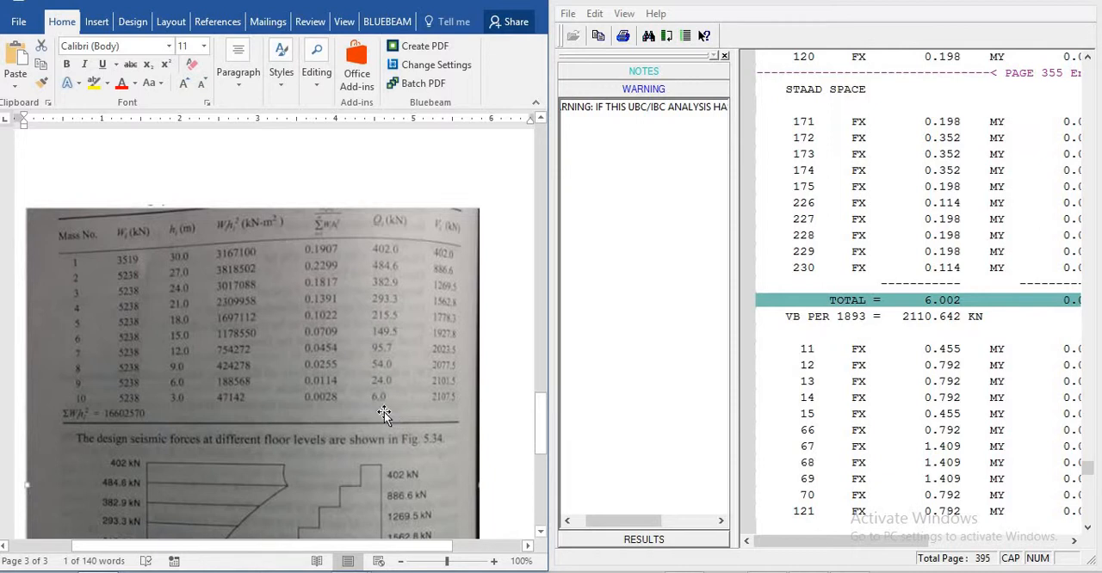
left_click(942, 415)
scroll(947, 391, "down", 8)
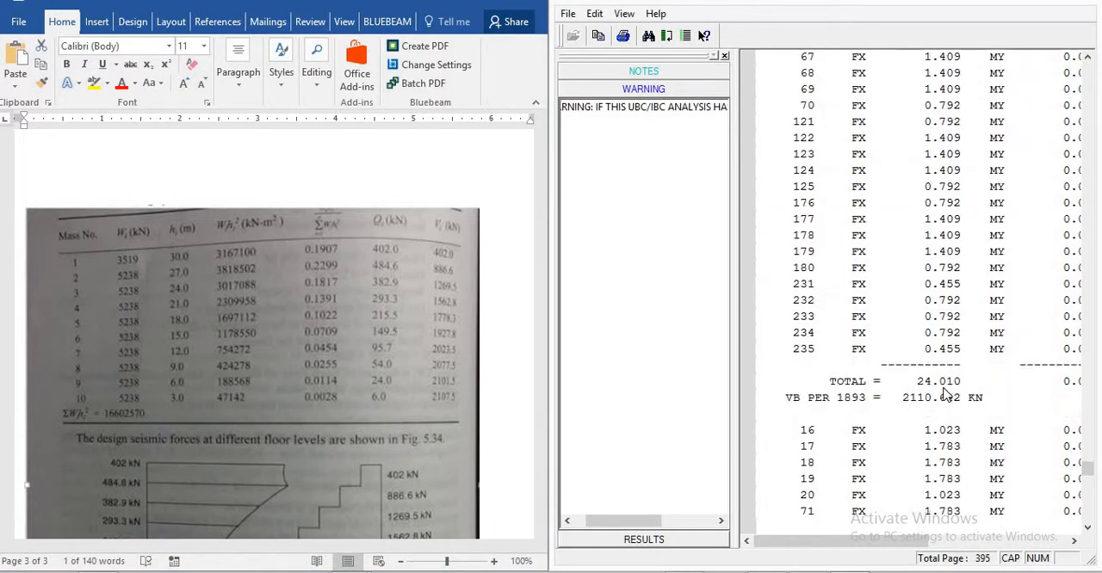
left_click(930, 383)
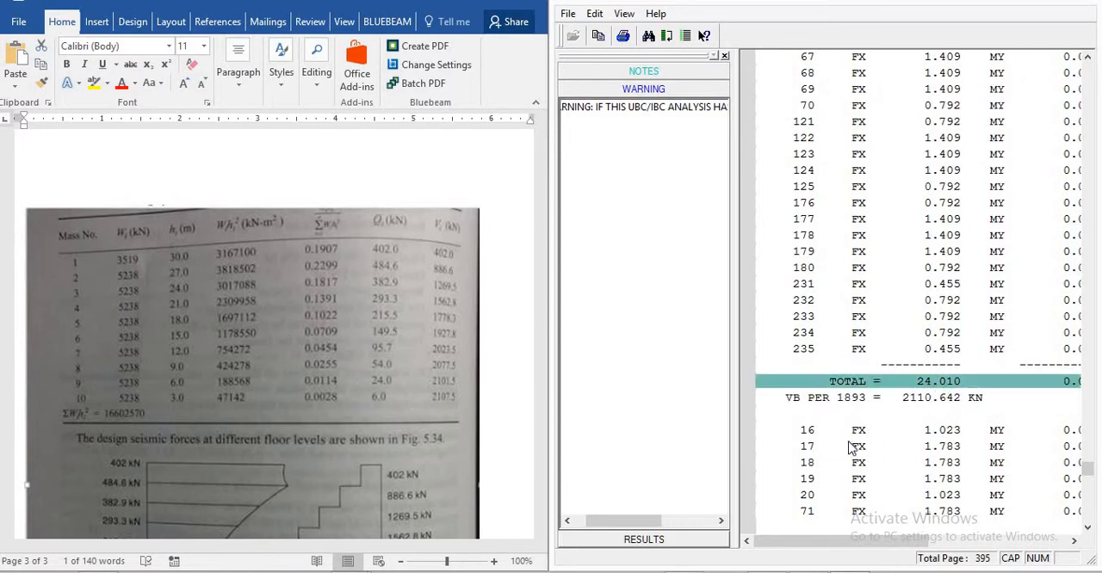
left_click(887, 415)
scroll(896, 407, "down", 7)
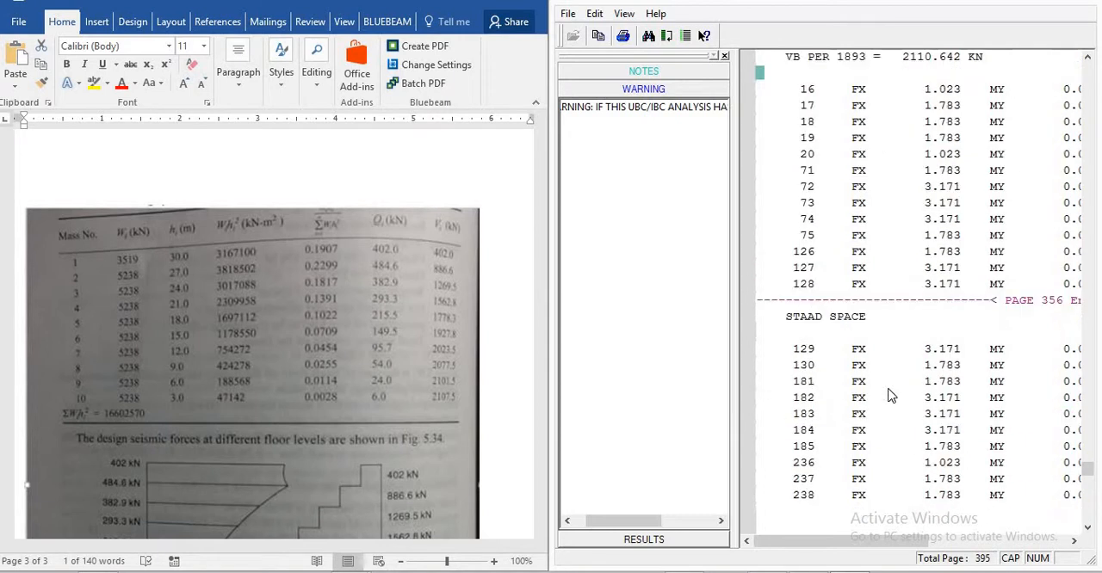
scroll(920, 400, "down", 4)
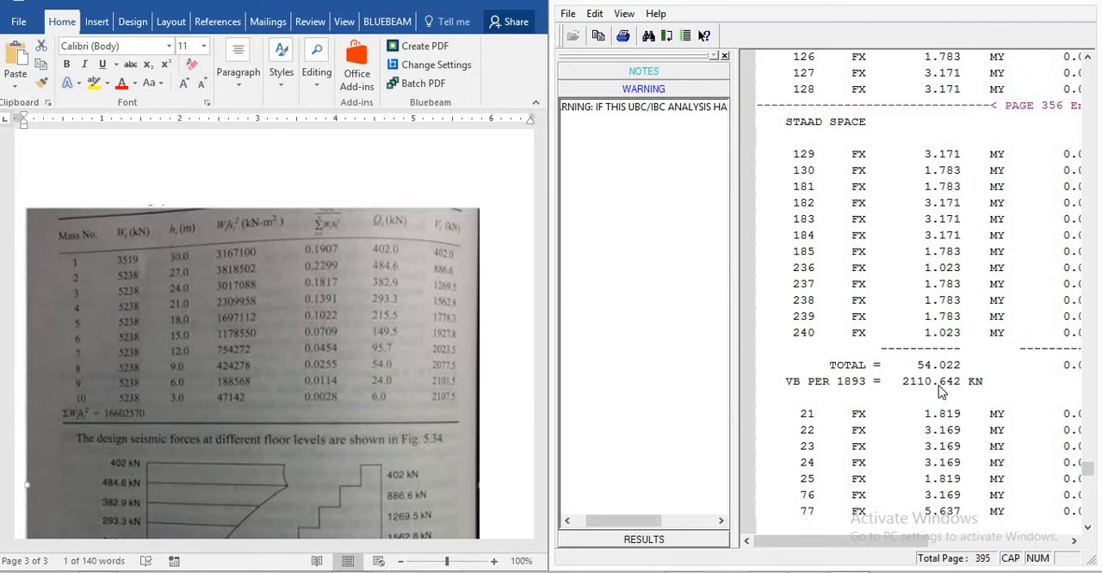
scroll(528, 330, "down", 20)
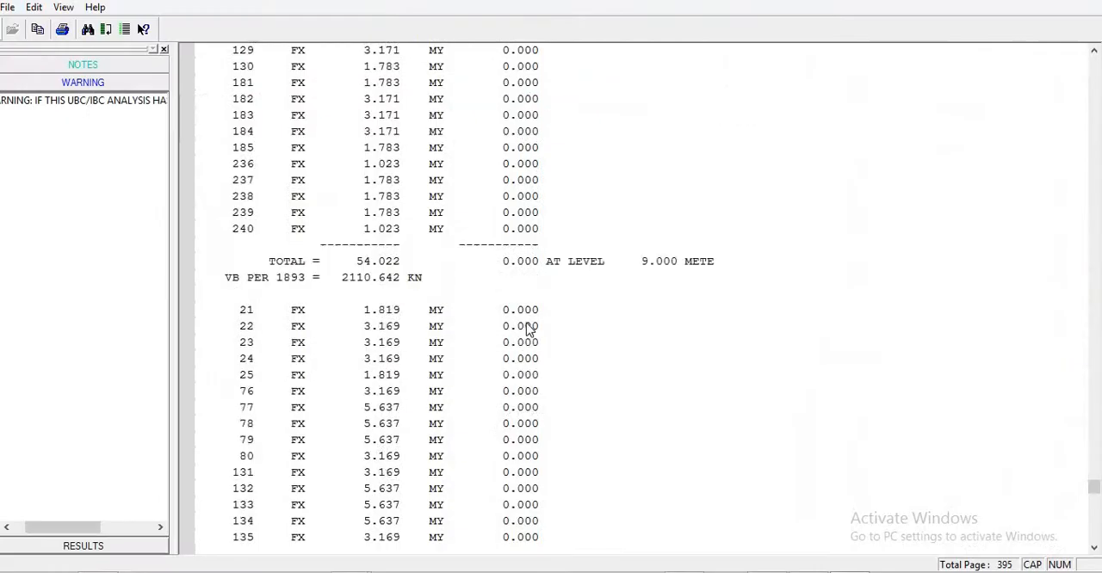
scroll(472, 296, "up", 20)
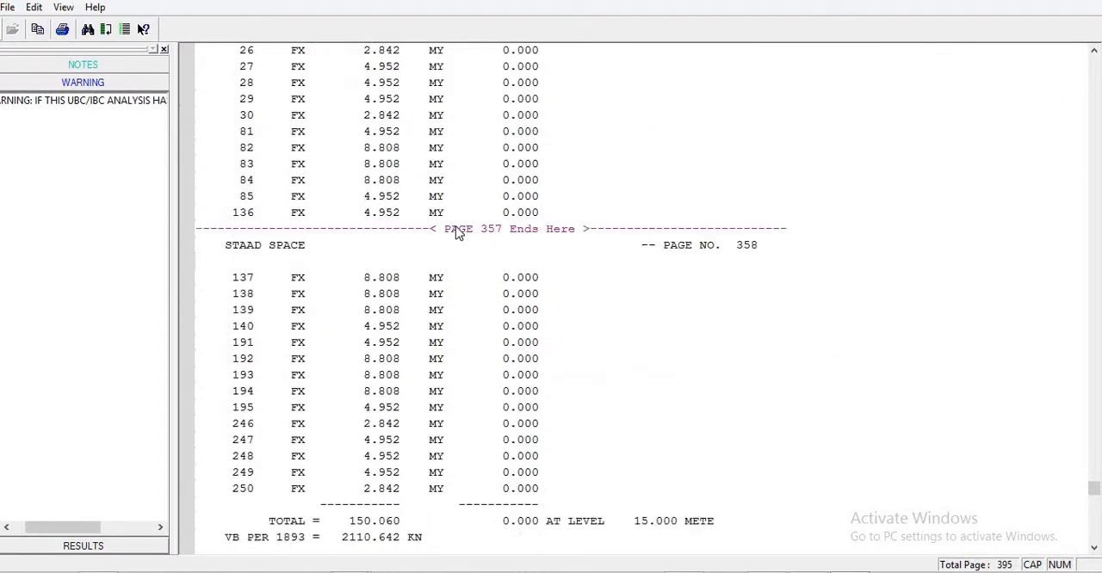
- Return to the IS 1893 base shear results, mark the Z-direction SA/G line and show the output beside the Word document again
scroll(457, 213, "up", 5)
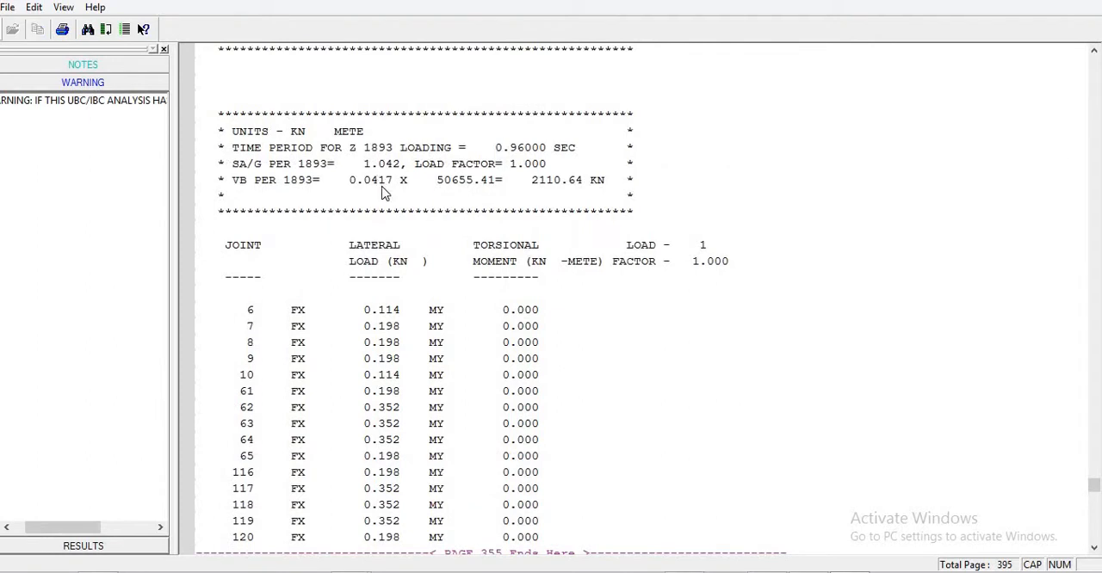
left_click(366, 181)
left_click(375, 168)
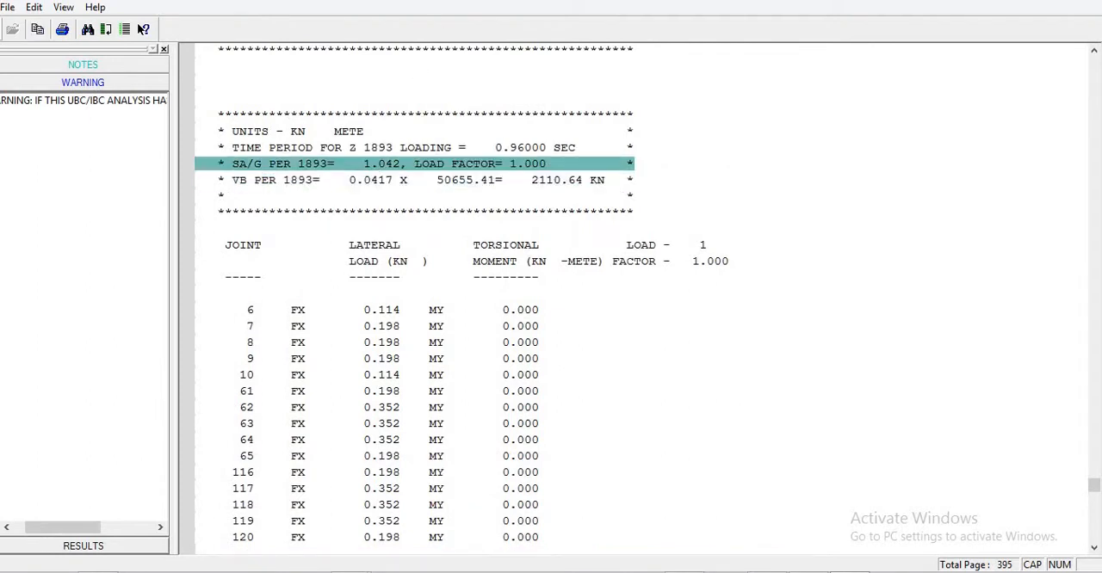
left_click(1057, 1)
left_click_drag(1095, 69, 1099, 105)
scroll(266, 369, "up", 5)
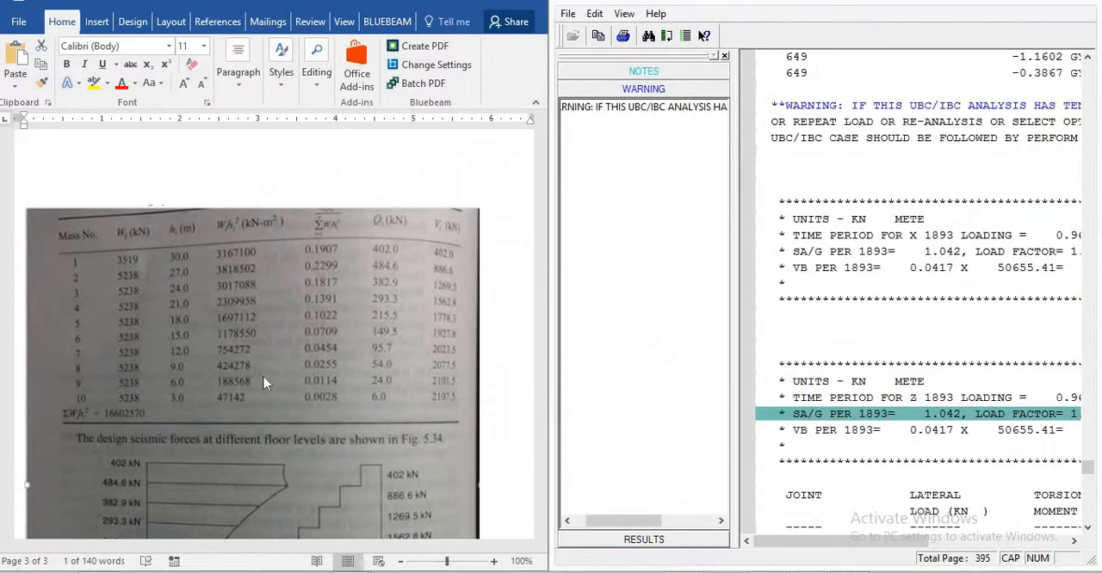
- Review the base shear hand calculation in the Word document against the output results and close the output file
left_click(266, 369)
scroll(266, 368, "up", 3)
scroll(266, 368, "up", 6)
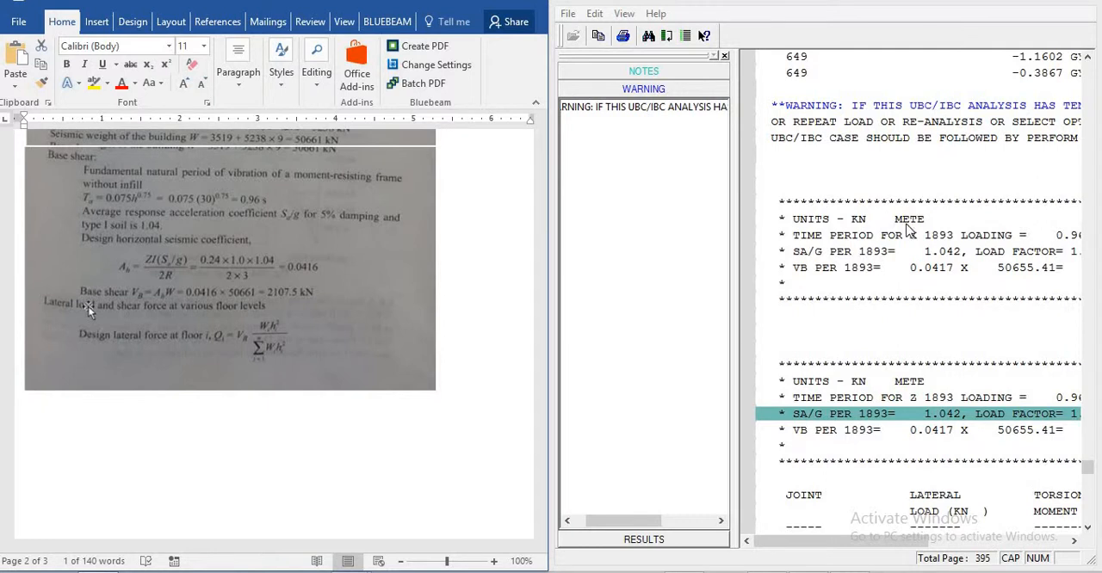
left_click(1086, 2)
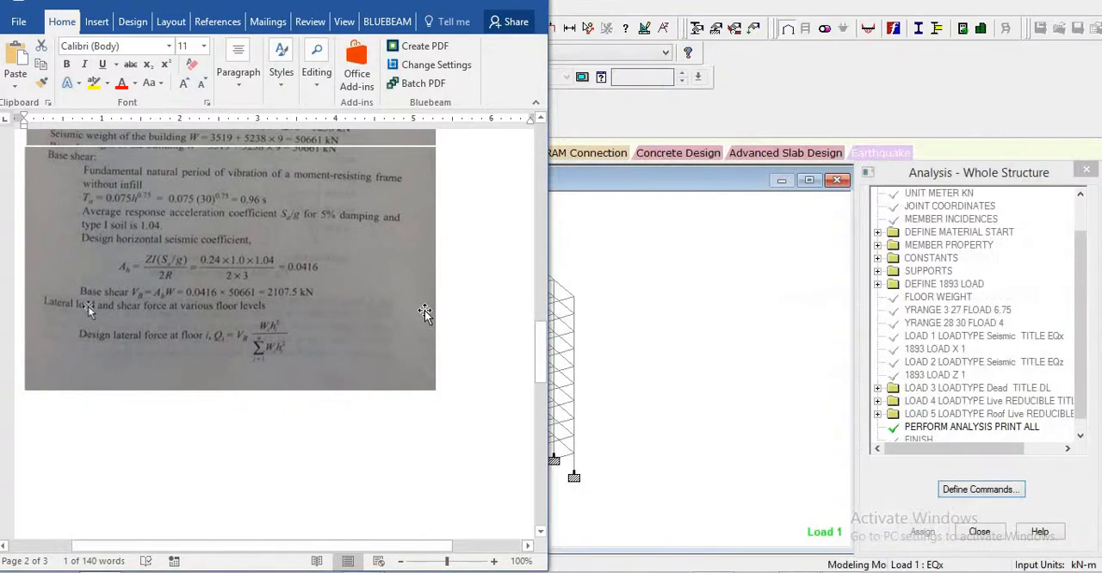